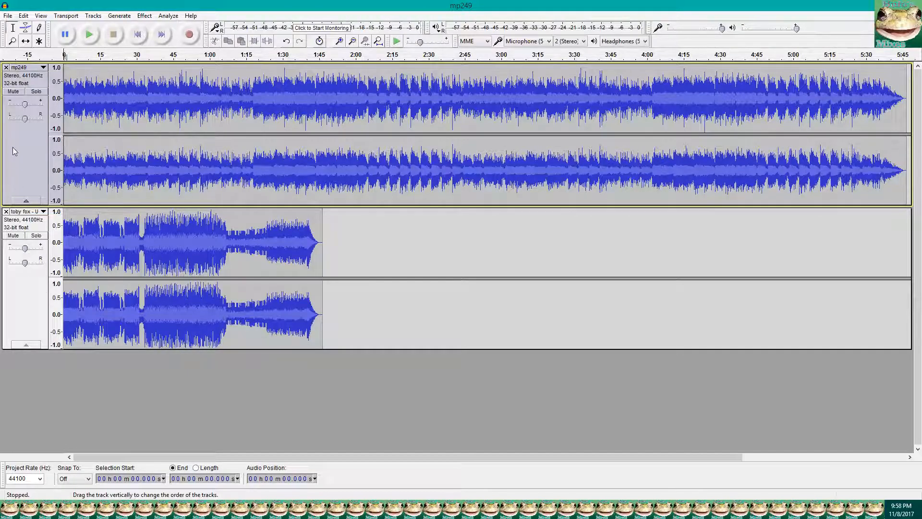
- Delete the leading silence of the mp249 track, from the start of the track to the audio onset at 0.225 s
{"action": "scroll", "coordinate": [110, 88], "scroll_direction": "up", "scroll_amount": 8}
{"action": "left_click", "coordinate": [133, 44]}
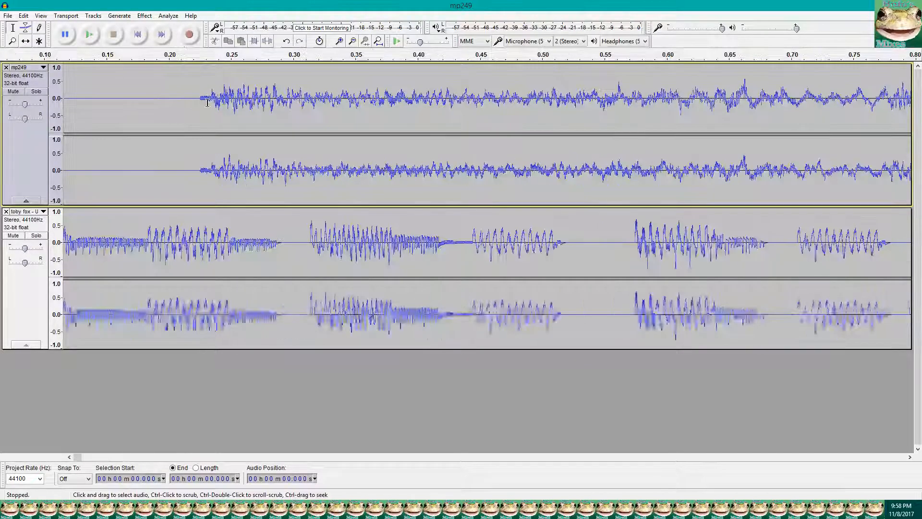
{"action": "scroll", "coordinate": [207, 102], "scroll_direction": "up", "scroll_amount": 6}
{"action": "scroll", "coordinate": [207, 106], "scroll_direction": "up", "scroll_amount": 4}
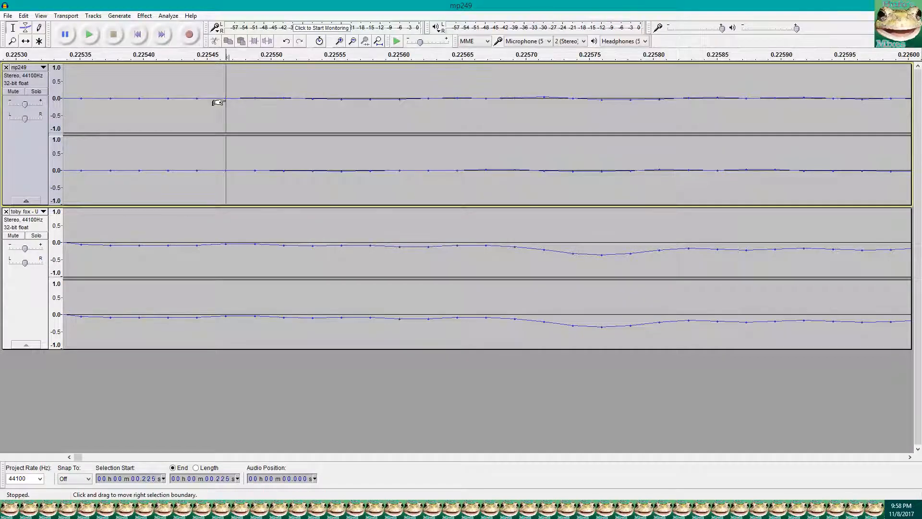
{"action": "scroll", "coordinate": [226, 96], "scroll_direction": "up", "scroll_amount": 2}
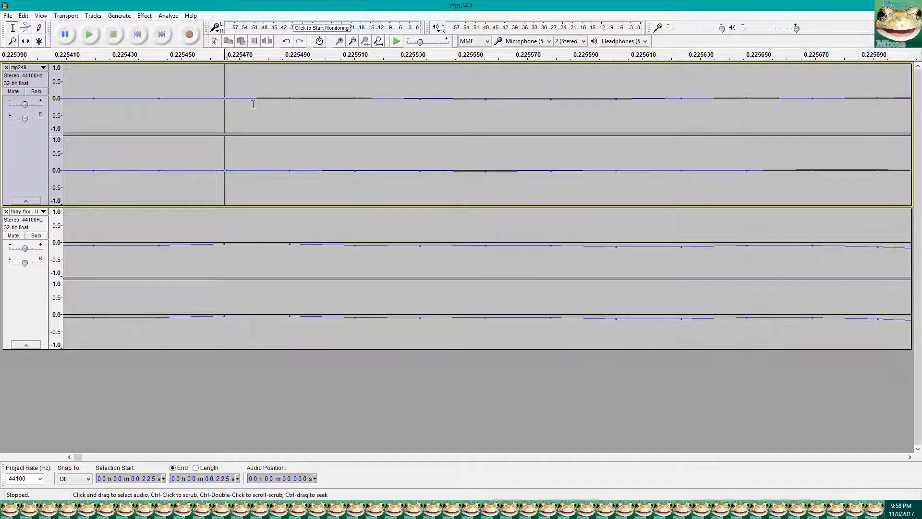
{"action": "double_click", "coordinate": [133, 92]}
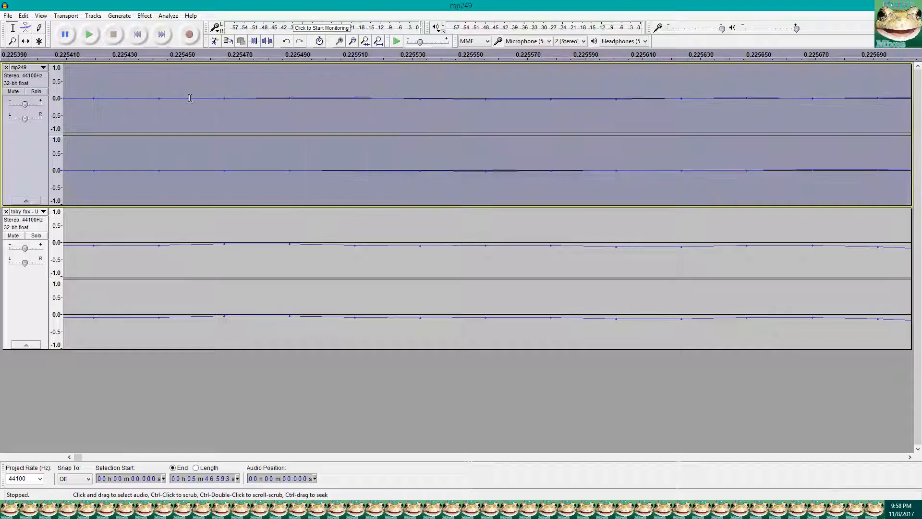
{"action": "left_click", "coordinate": [191, 99]}
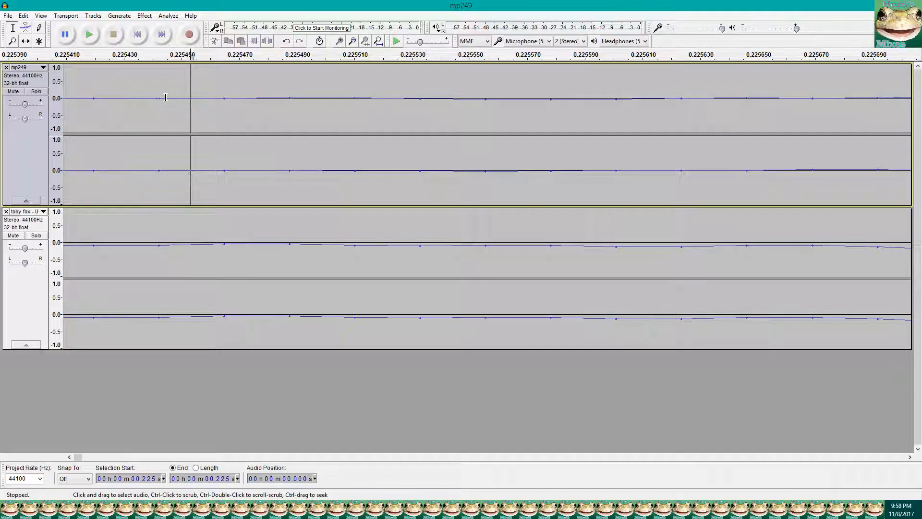
{"action": "left_click", "coordinate": [224, 99]}
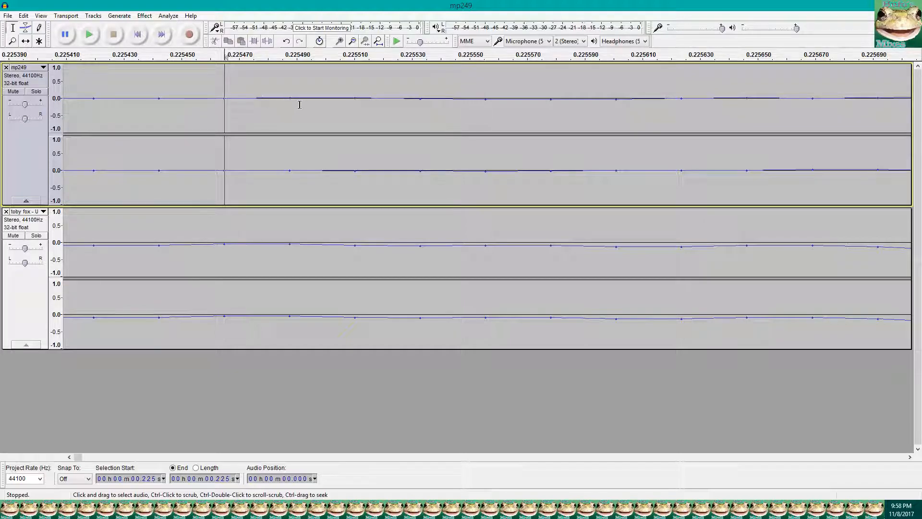
{"action": "scroll", "coordinate": [239, 101], "scroll_direction": "down", "scroll_amount": 9, "text": "ctrl"}
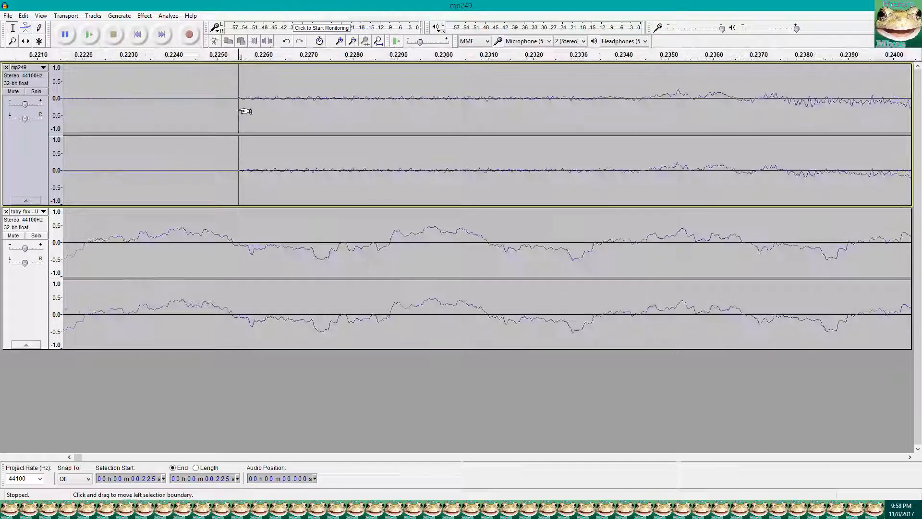
{"action": "scroll", "coordinate": [243, 112], "scroll_direction": "down", "scroll_amount": 2, "text": "ctrl"}
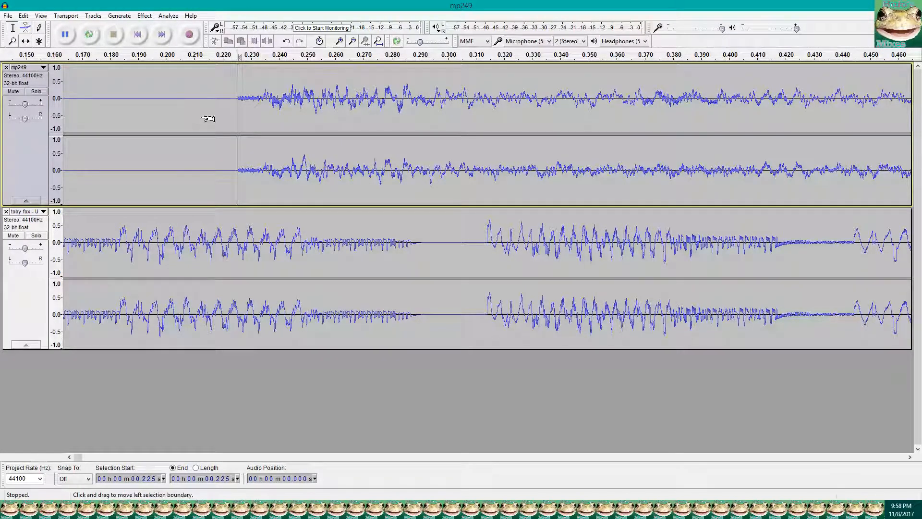
{"action": "key", "text": "shift+Home"}
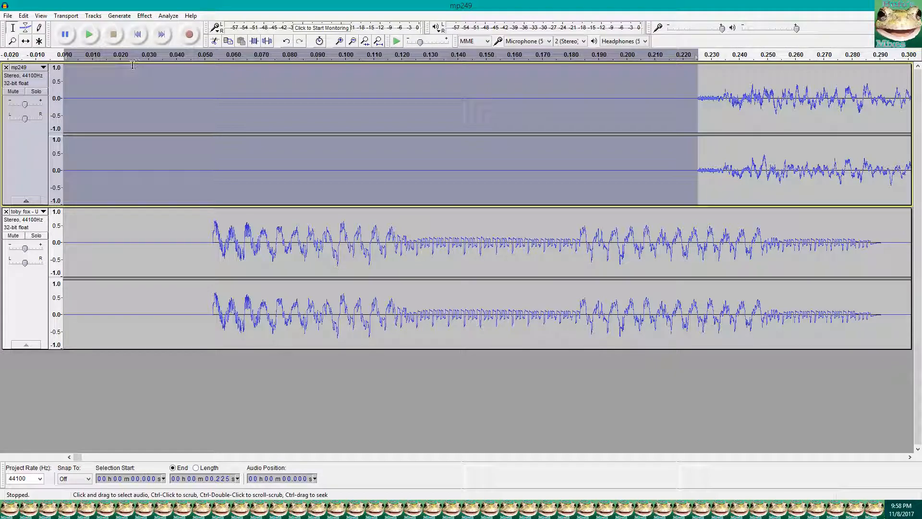
{"action": "key", "text": "ctrl+z"}
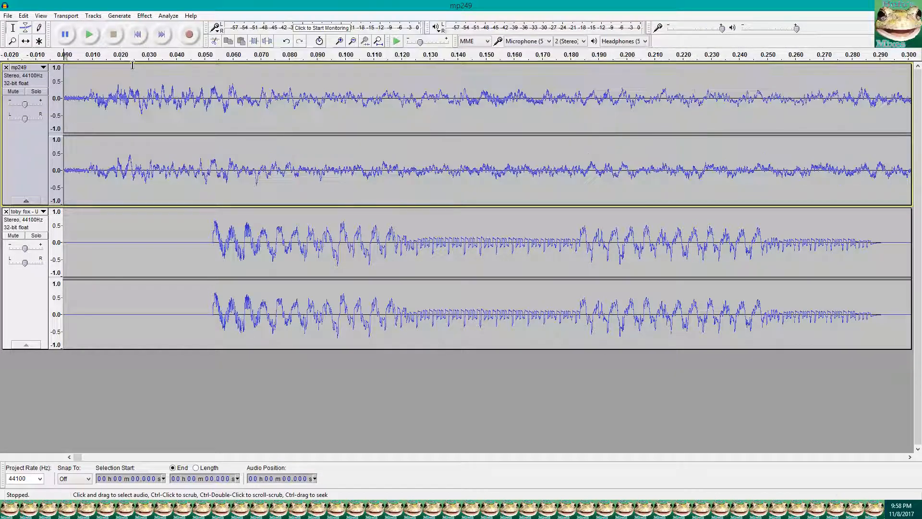
- Delete the leading silence of the toby fox track, from the start of the track to the audio onset at 0.053 s
{"action": "left_click", "coordinate": [212, 244]}
{"action": "scroll", "coordinate": [206, 246], "scroll_direction": "up", "scroll_amount": 9, "text": "ctrl"}
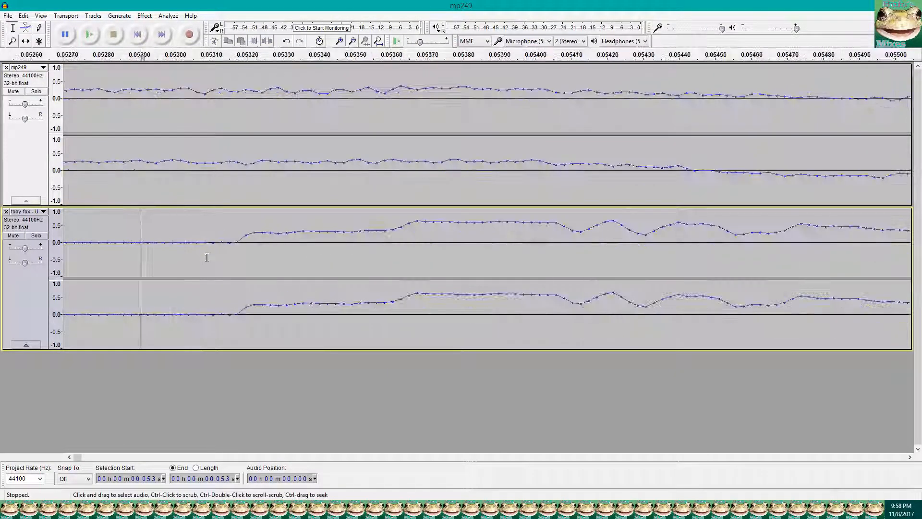
{"action": "left_click", "coordinate": [199, 248]}
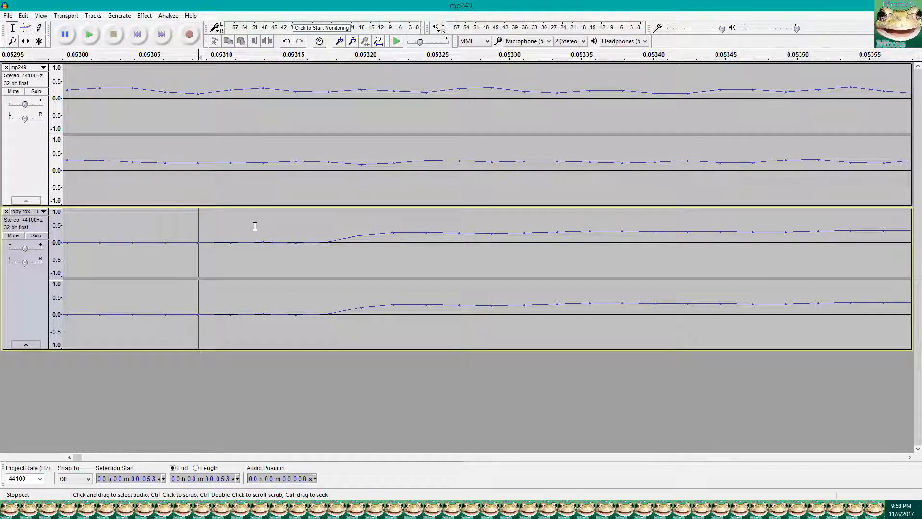
{"action": "key", "text": "shift+Home"}
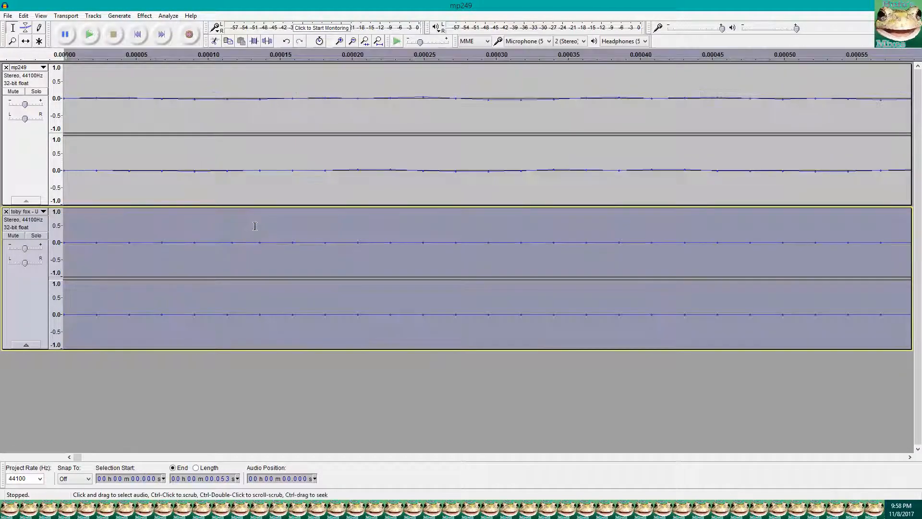
{"action": "key", "text": "Delete"}
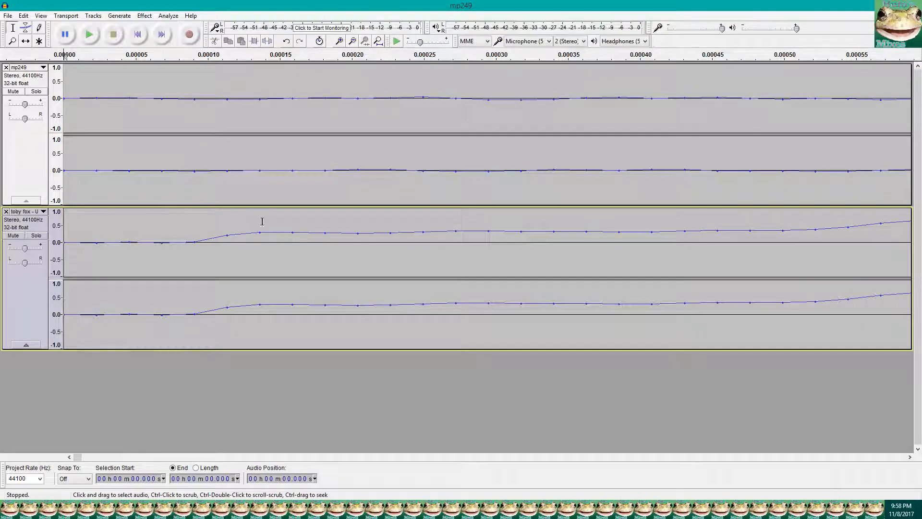
{"action": "key", "text": "ctrl+3"}
{"action": "key", "text": "ctrl+3"}
{"action": "key", "text": "ctrl+3"}
{"action": "key", "text": "ctrl+3"}
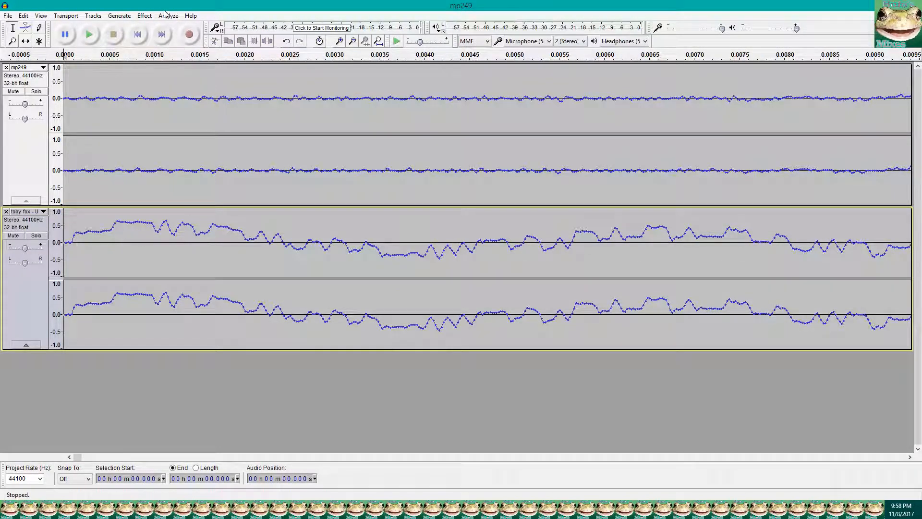
{"action": "left_click", "coordinate": [19, 68]}
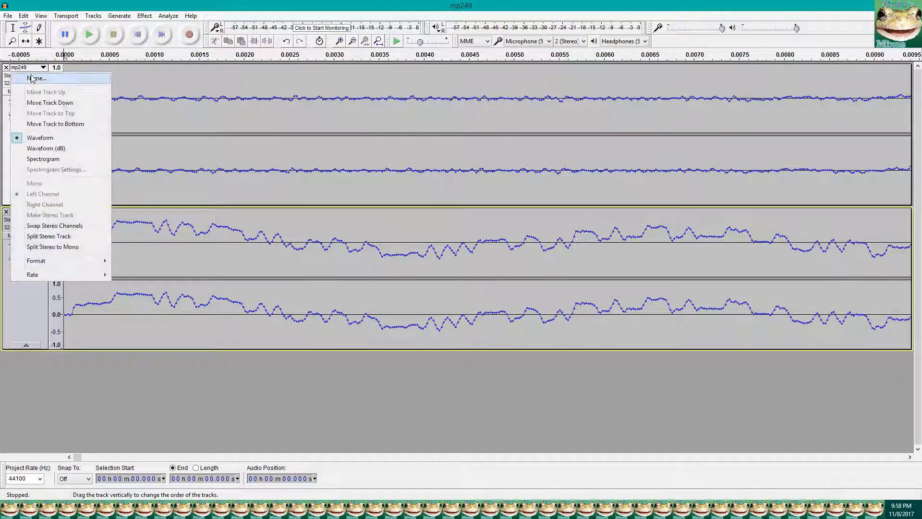
{"action": "left_click", "coordinate": [32, 79]}
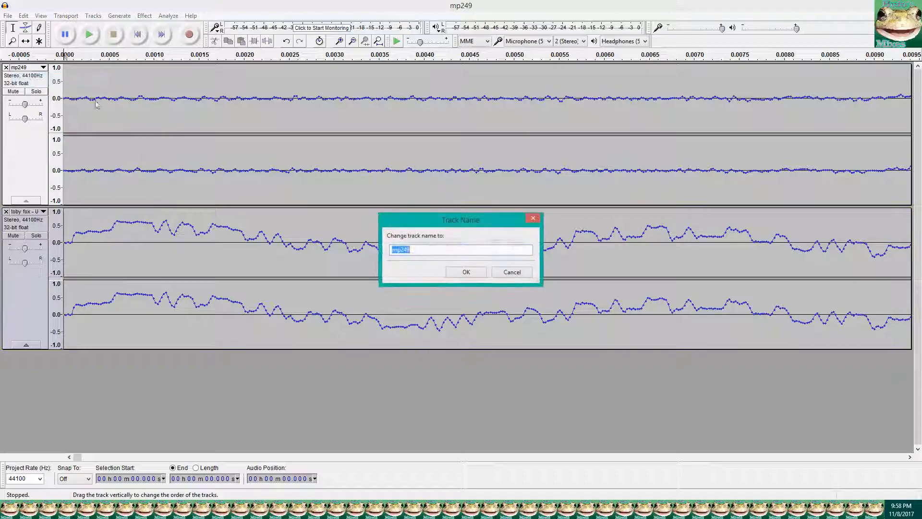
{"action": "left_click", "coordinate": [533, 219]}
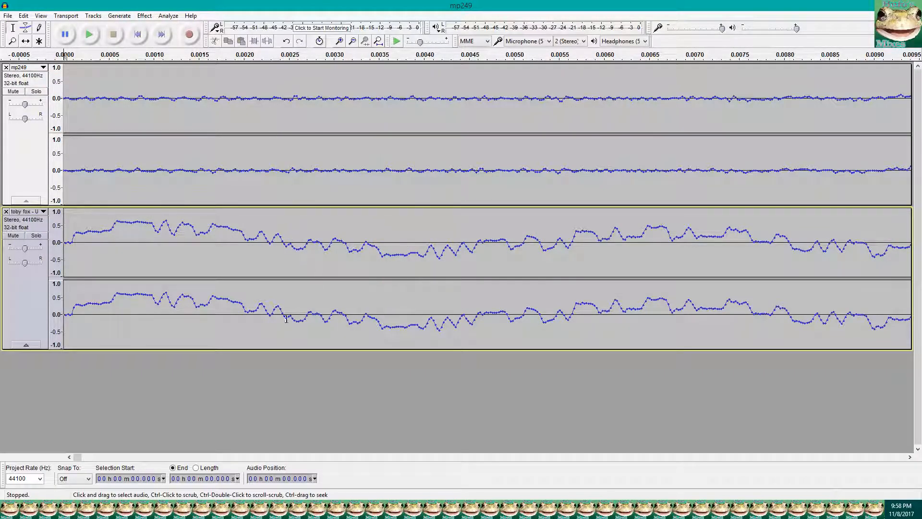
- Examine the trimmed beginnings of both tracks at sample level, with the cursor returned to the start of the project
{"action": "left_click", "coordinate": [144, 244]}
{"action": "left_click", "coordinate": [159, 246]}
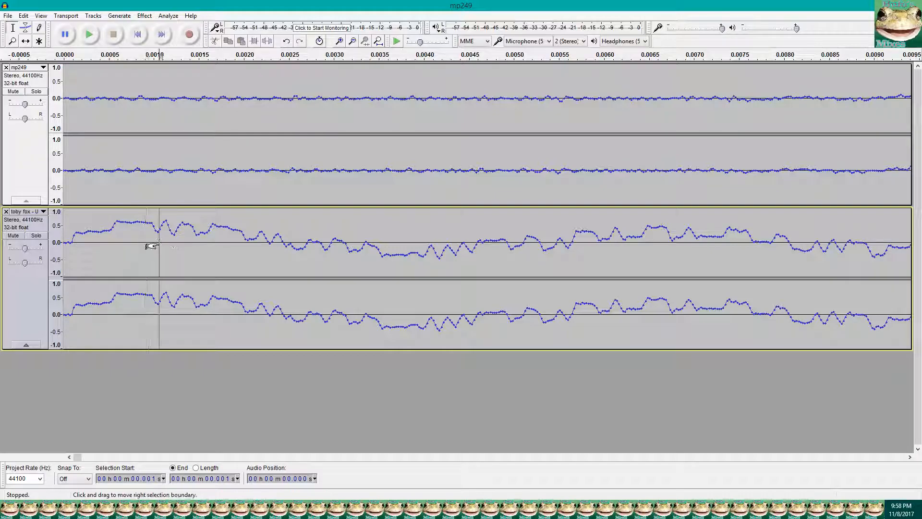
{"action": "left_click", "coordinate": [137, 35]}
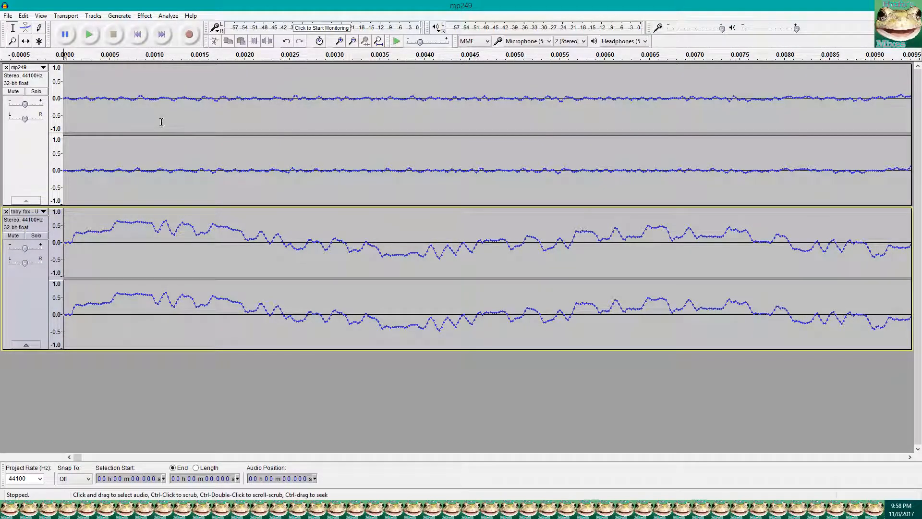
{"action": "scroll", "coordinate": [143, 113], "scroll_direction": "up", "scroll_amount": 4}
{"action": "left_click", "coordinate": [137, 35]}
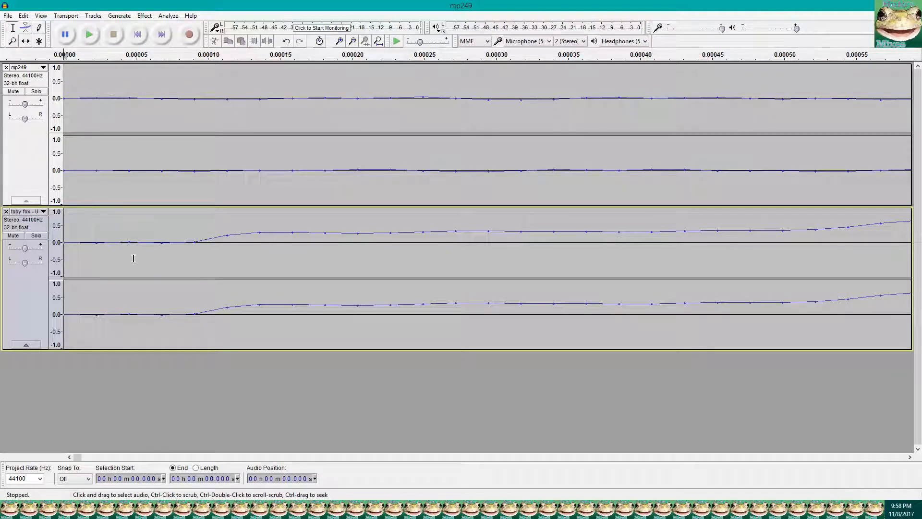
{"action": "scroll", "coordinate": [161, 139], "scroll_direction": "down", "scroll_amount": 12}
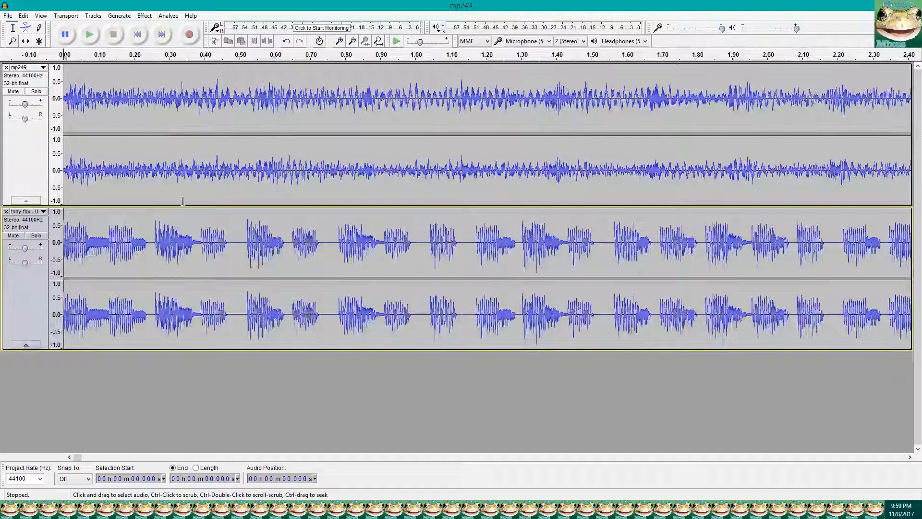
- Locate the exact onset of a beat in the toby fox track and place the cursor there at 0.522 s
{"action": "left_click", "coordinate": [245, 242]}
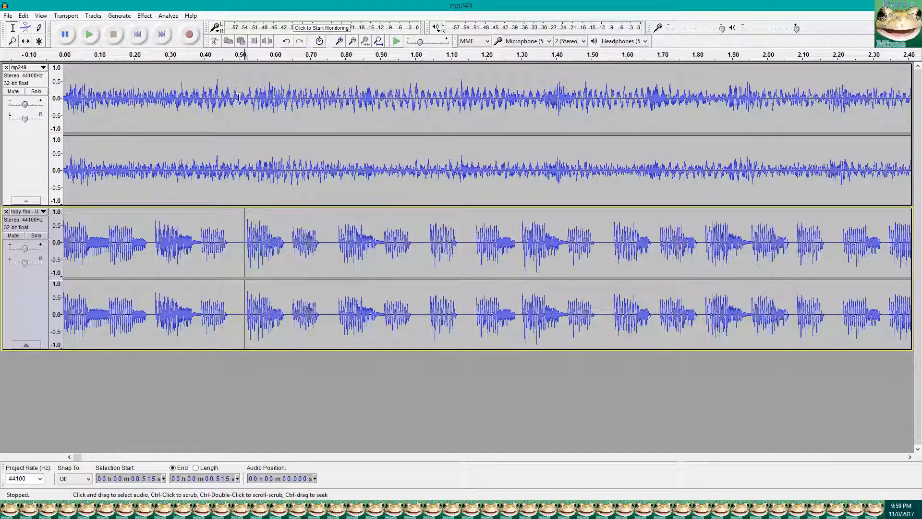
{"action": "left_click", "coordinate": [142, 37]}
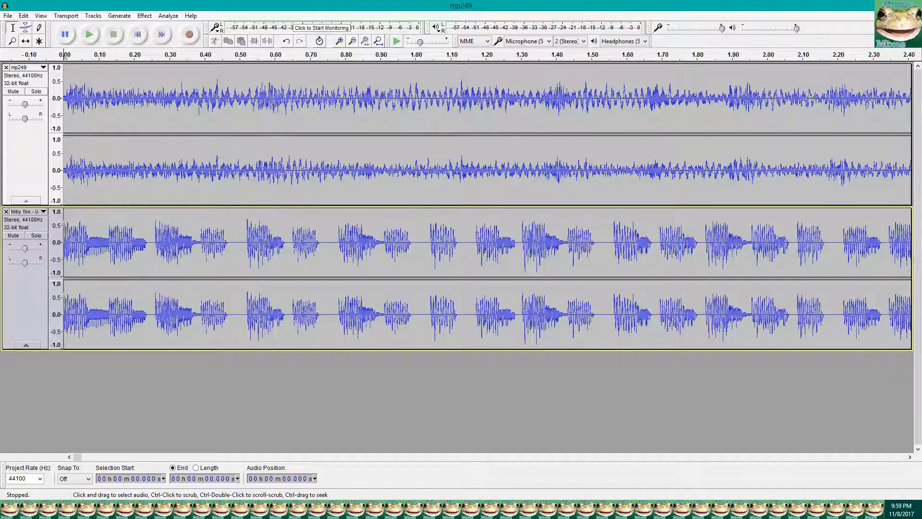
{"action": "left_click", "coordinate": [246, 240]}
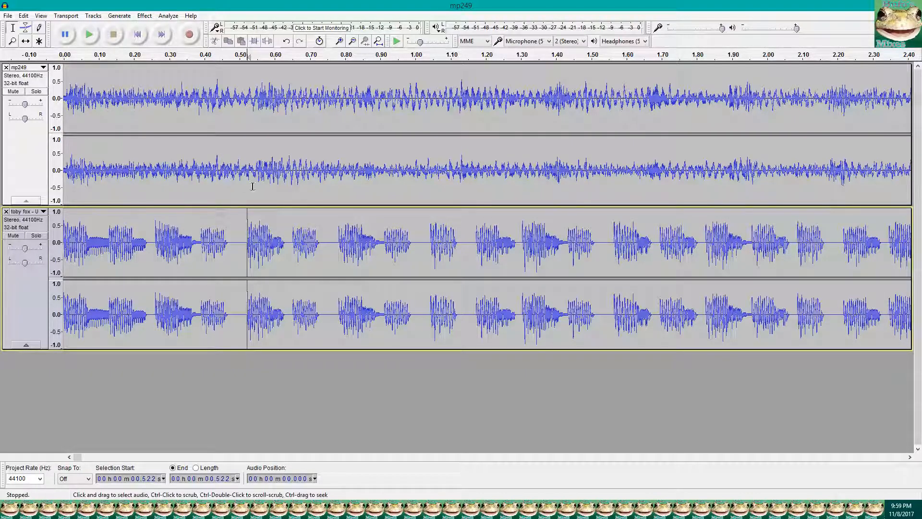
{"action": "key", "text": "ctrl+1"}
{"action": "key", "text": "ctrl+1"}
{"action": "key", "text": "ctrl+1"}
{"action": "key", "text": "ctrl+1"}
{"action": "key", "text": "ctrl+1"}
{"action": "key", "text": "ctrl+1"}
{"action": "key", "text": "ctrl+1"}
{"action": "key", "text": "ctrl+1"}
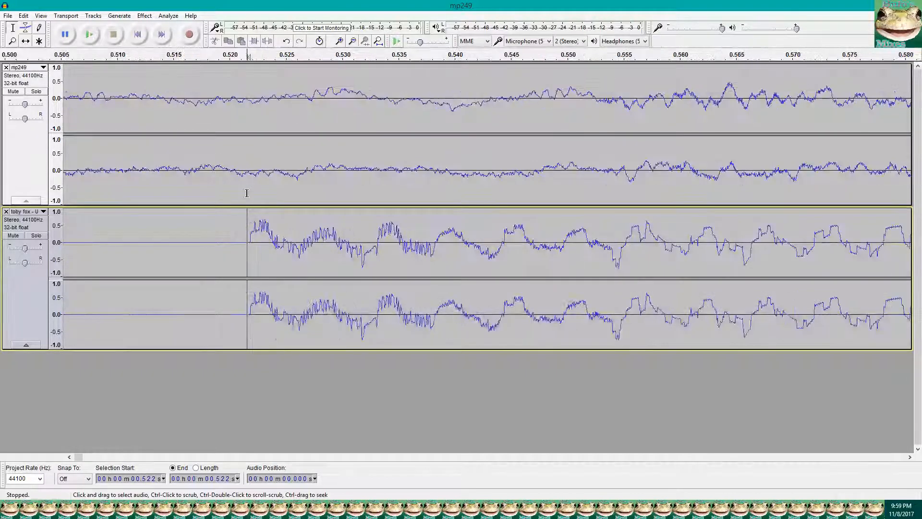
{"action": "scroll", "coordinate": [267, 247], "scroll_direction": "up", "scroll_amount": 3}
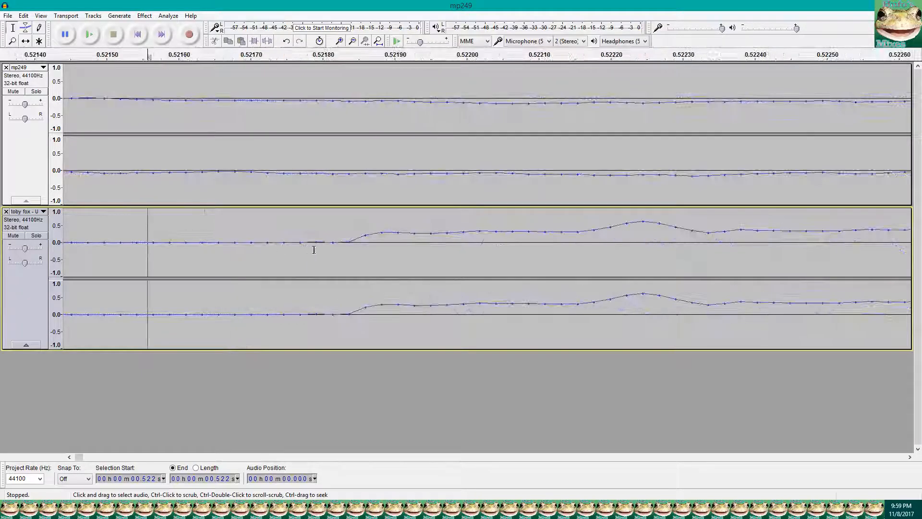
{"action": "left_click", "coordinate": [330, 248]}
{"action": "scroll", "coordinate": [330, 248], "scroll_direction": "up", "scroll_amount": 2}
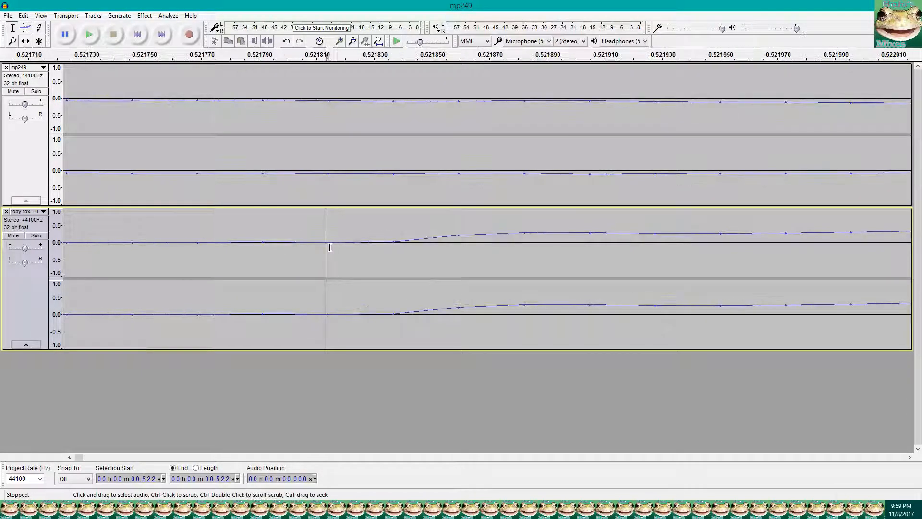
{"action": "left_click", "coordinate": [327, 246]}
{"action": "left_click", "coordinate": [331, 245]}
{"action": "left_click", "coordinate": [351, 245]}
{"action": "left_click", "coordinate": [328, 246]}
{"action": "scroll", "coordinate": [353, 241], "scroll_direction": "down", "scroll_amount": 10}
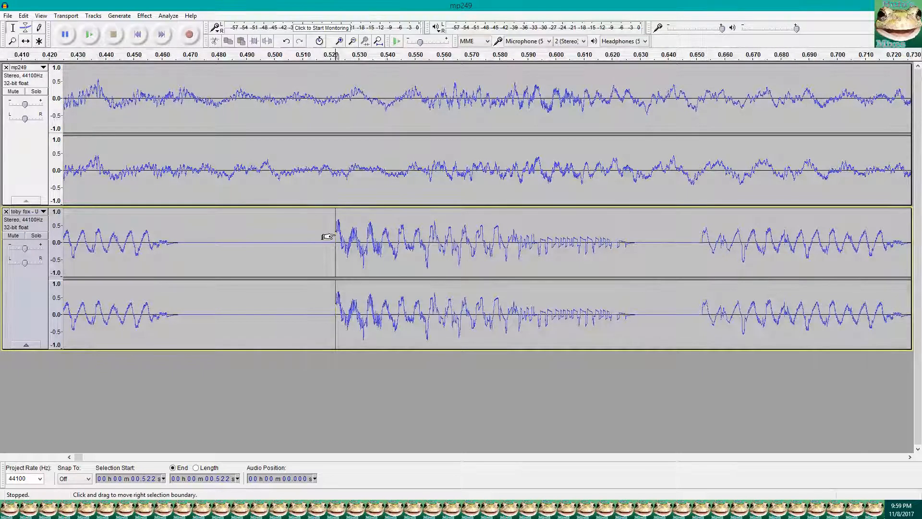
- Mute the toby fox track and play the mp249 track alone from the start for a few seconds
{"action": "left_click", "coordinate": [137, 35]}
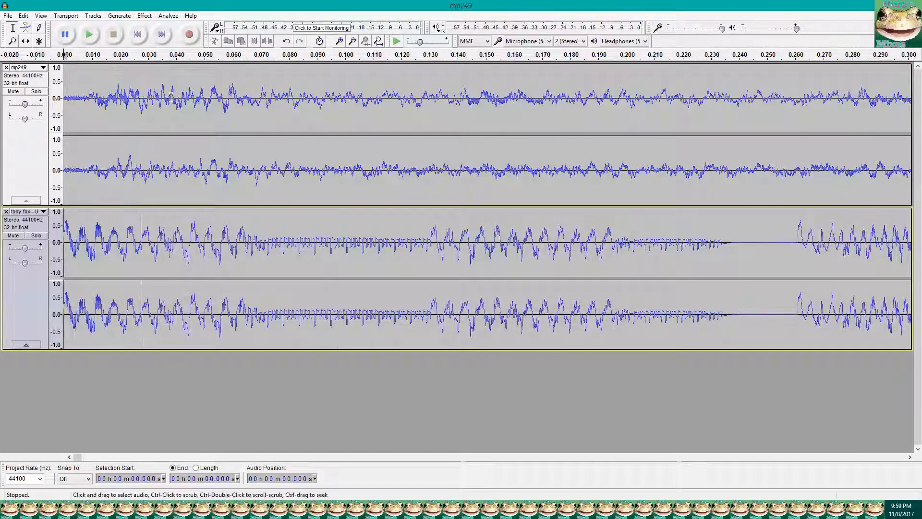
{"action": "scroll", "coordinate": [169, 104], "scroll_direction": "down", "scroll_amount": 1}
{"action": "scroll", "coordinate": [169, 104], "scroll_direction": "down", "scroll_amount": 2}
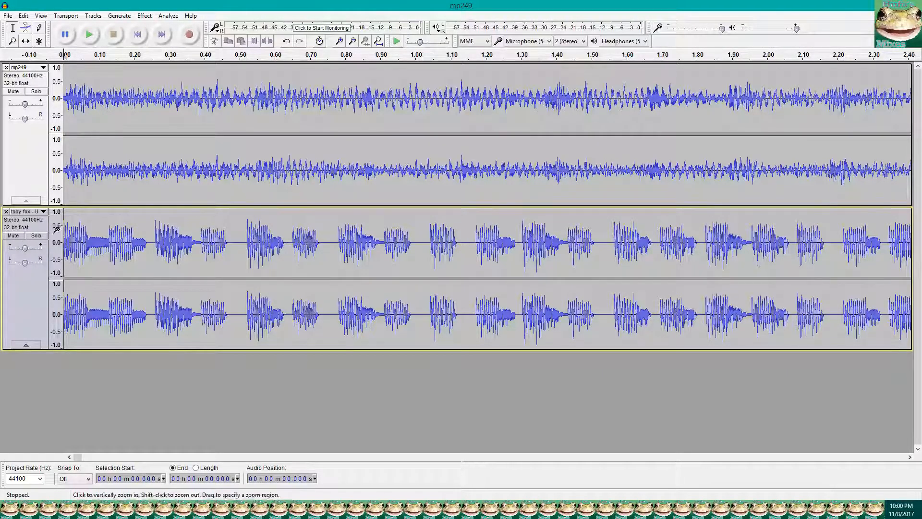
{"action": "scroll", "coordinate": [89, 181], "scroll_direction": "down", "scroll_amount": 2}
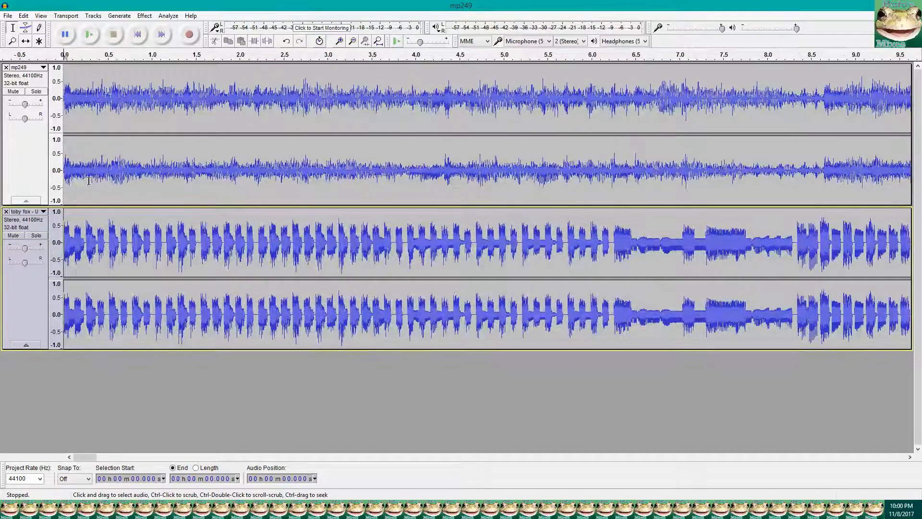
{"action": "left_click", "coordinate": [13, 235]}
{"action": "left_click", "coordinate": [89, 34]}
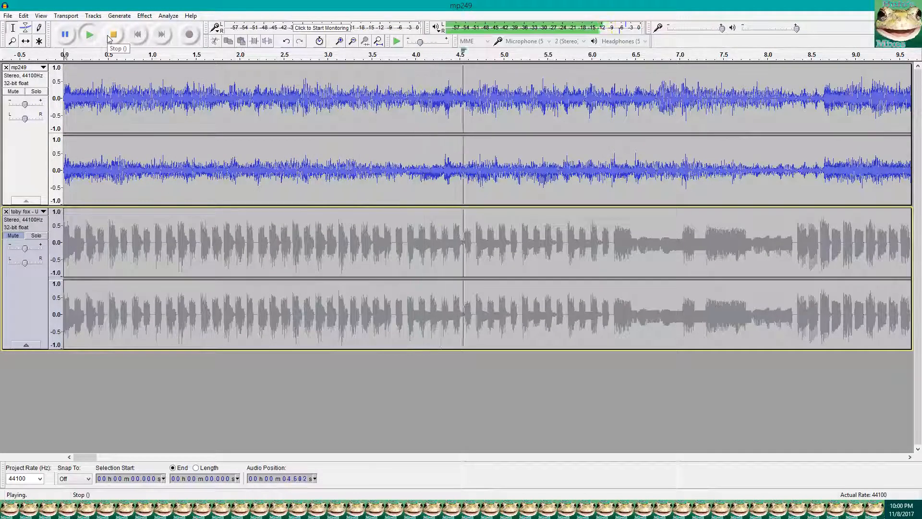
{"action": "key", "text": "space"}
- Place the cursor in the mp249 track at the beat at 4.314 s
{"action": "left_click", "coordinate": [443, 98]}
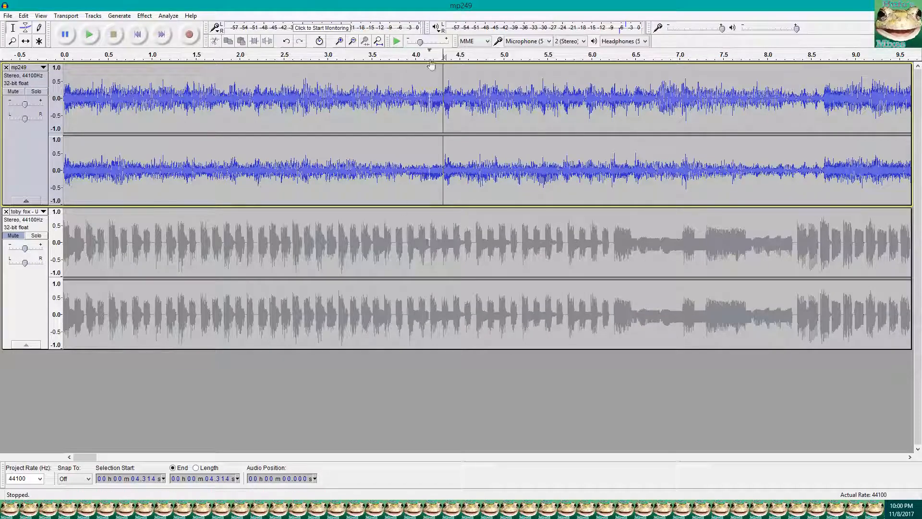
{"action": "scroll", "coordinate": [442, 87], "scroll_direction": "up", "scroll_amount": 1}
{"action": "scroll", "coordinate": [442, 86], "scroll_direction": "down", "scroll_amount": 1}
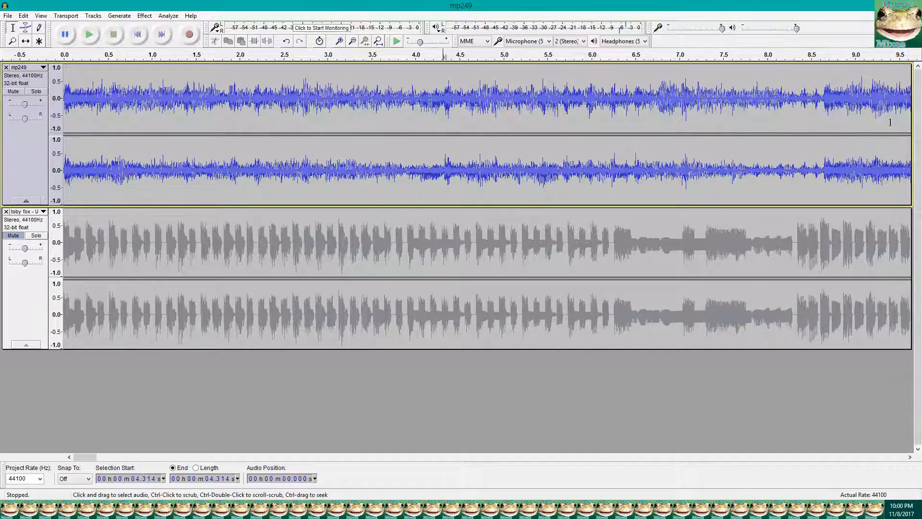
- Play the mp249 track from the start for a few seconds and again from the beat at 4.309 s
{"action": "left_click", "coordinate": [139, 36]}
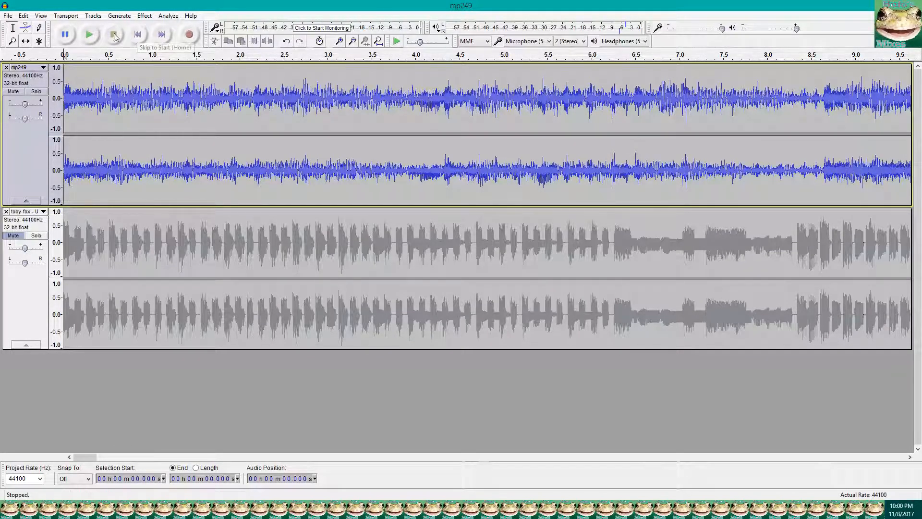
{"action": "left_click", "coordinate": [83, 33]}
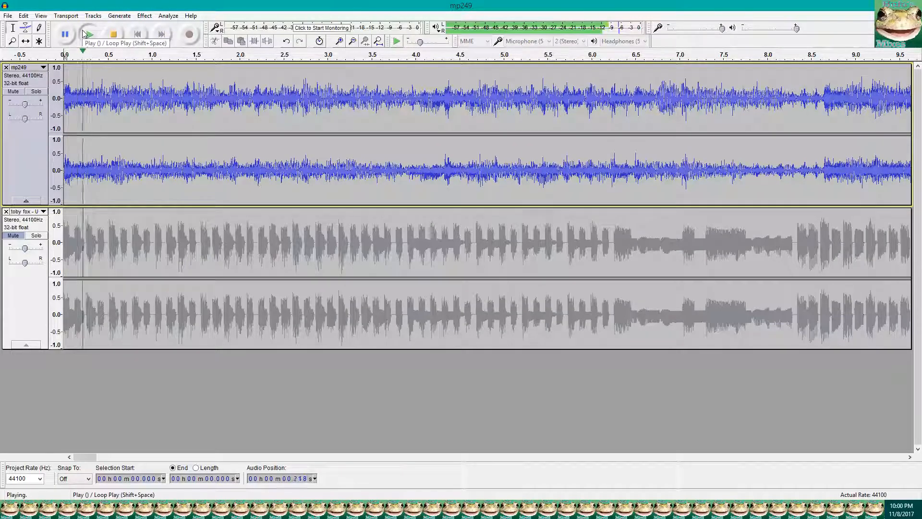
{"action": "left_click", "coordinate": [113, 34]}
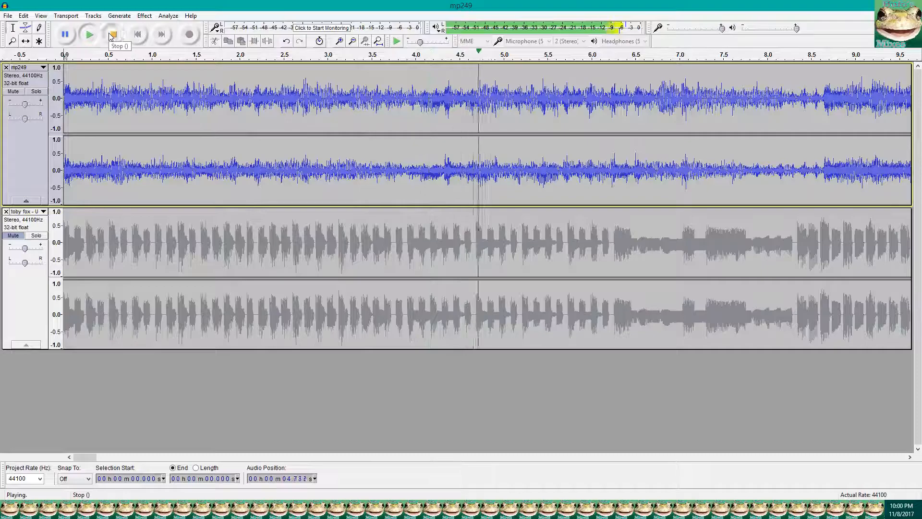
{"action": "left_click", "coordinate": [443, 101]}
{"action": "key", "text": "space"}
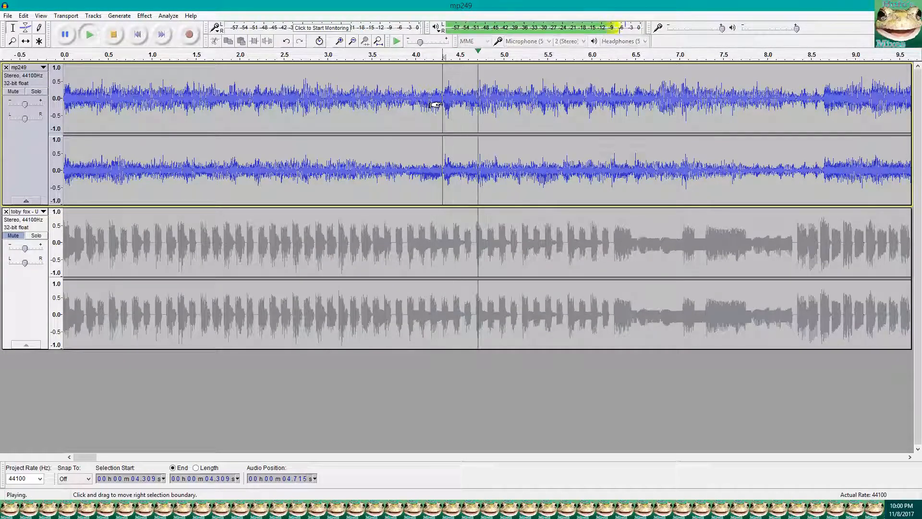
{"action": "left_click", "coordinate": [115, 36]}
- Play the mp249 track briefly from 8.596 s, just before its louder section begins
{"action": "left_click", "coordinate": [819, 104]}
{"action": "key", "text": "space"}
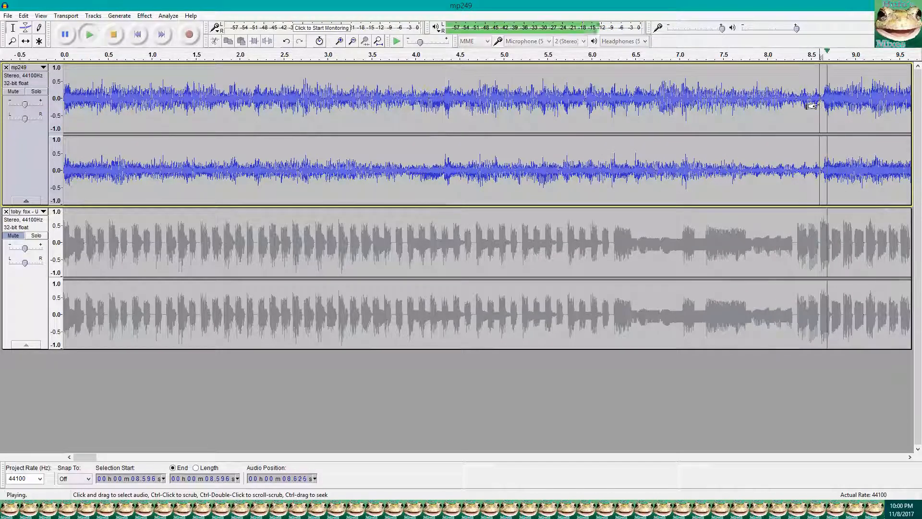
{"action": "left_click", "coordinate": [114, 36]}
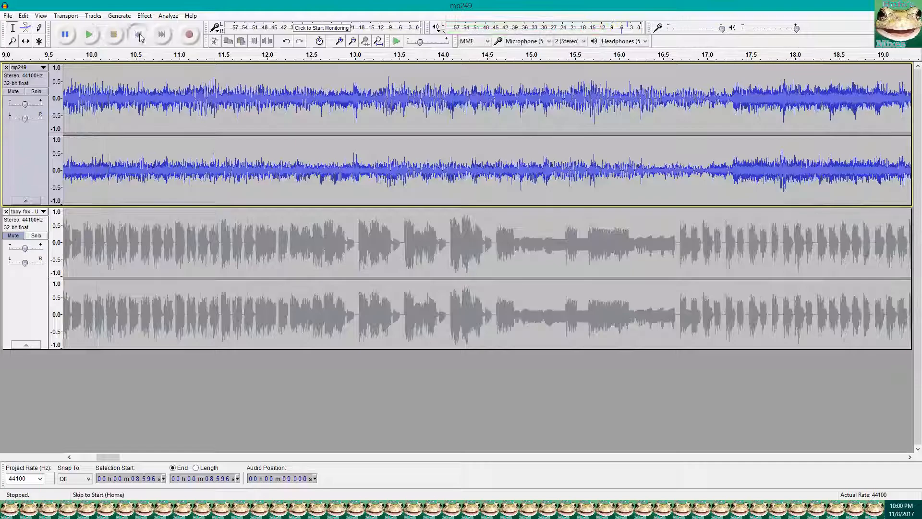
- Select the opening section of the mp249 track from the start to 8.634 s
{"action": "left_click", "coordinate": [138, 34]}
{"action": "left_click", "coordinate": [443, 97]}
{"action": "left_click", "coordinate": [821, 105]}
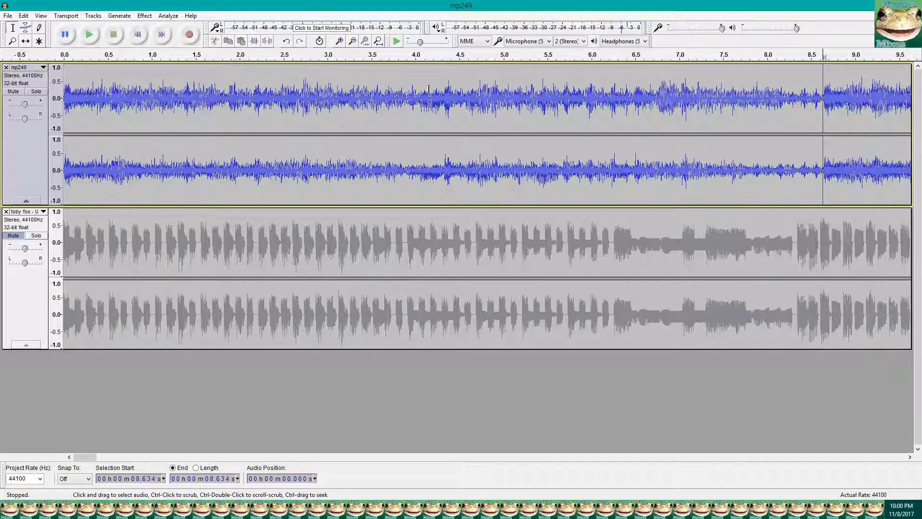
{"action": "left_click_drag", "start_coordinate": [816, 85], "coordinate": [64, 86]}
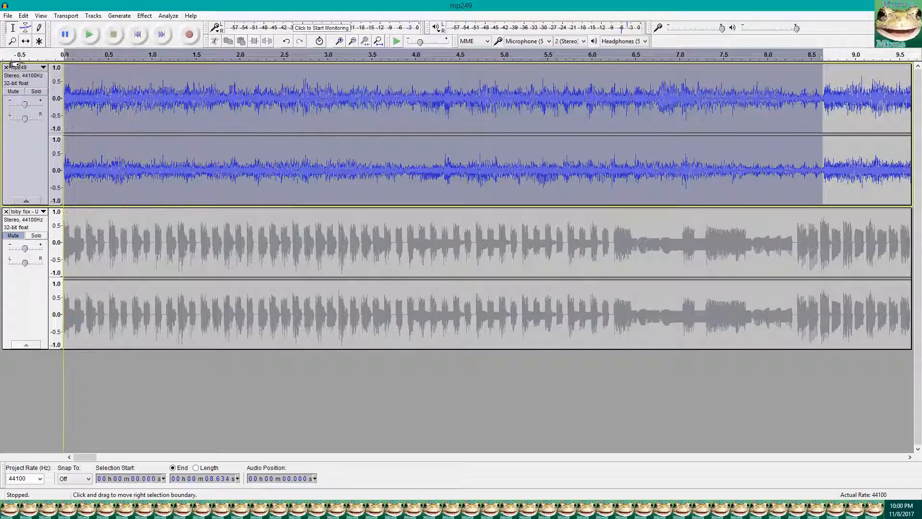
- Play the mp249 track from the louder section's onset at 8.640 s and place the cursor at 8.645 s
{"action": "left_click", "coordinate": [822, 93]}
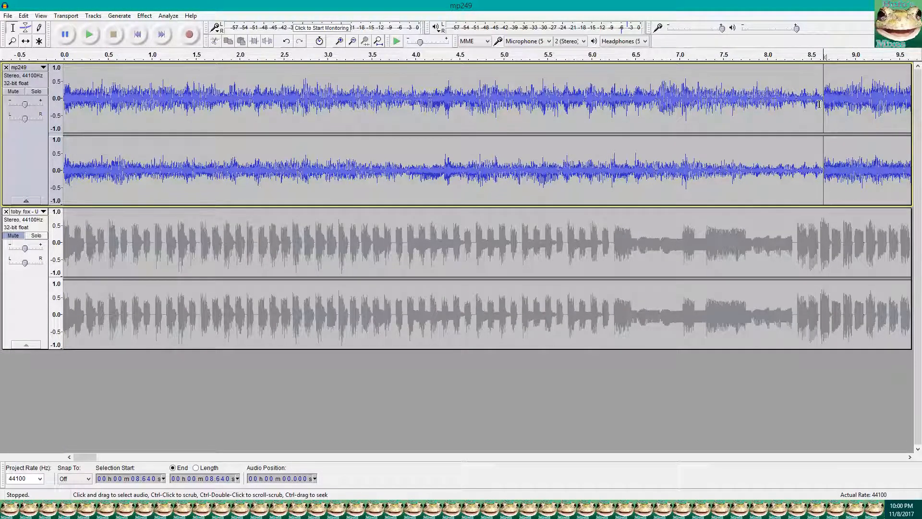
{"action": "key", "text": "space"}
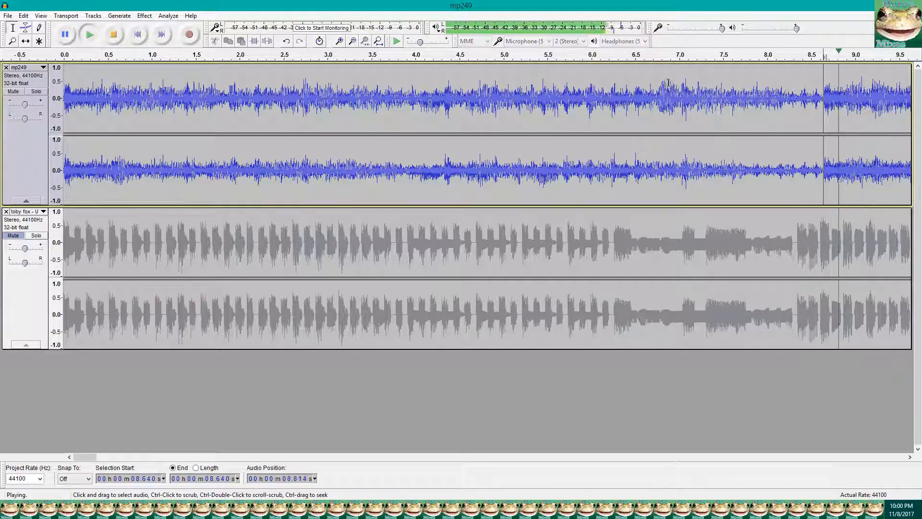
{"action": "left_click", "coordinate": [114, 35]}
{"action": "left_click", "coordinate": [138, 34]}
{"action": "left_click", "coordinate": [823, 104]}
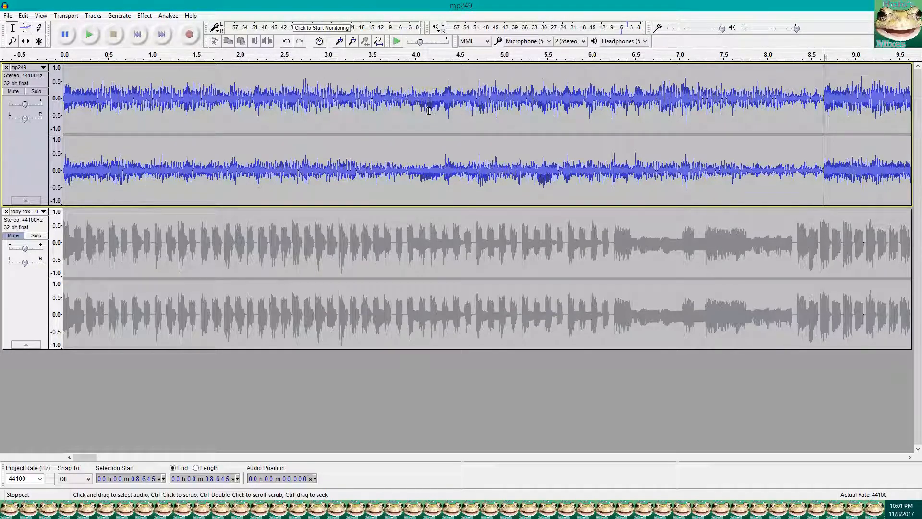
- Play the mp249 track from the start for about 17 seconds and return the cursor to the beginning
{"action": "key", "text": "Home"}
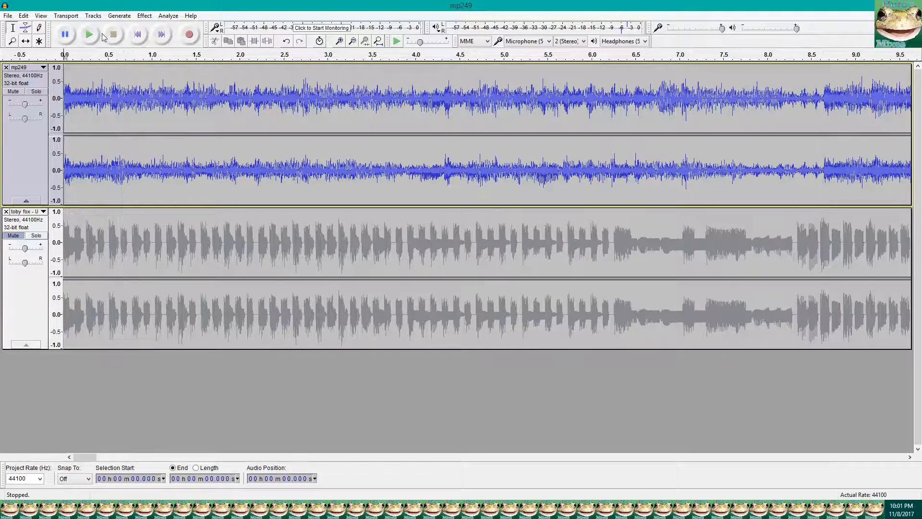
{"action": "left_click", "coordinate": [90, 34]}
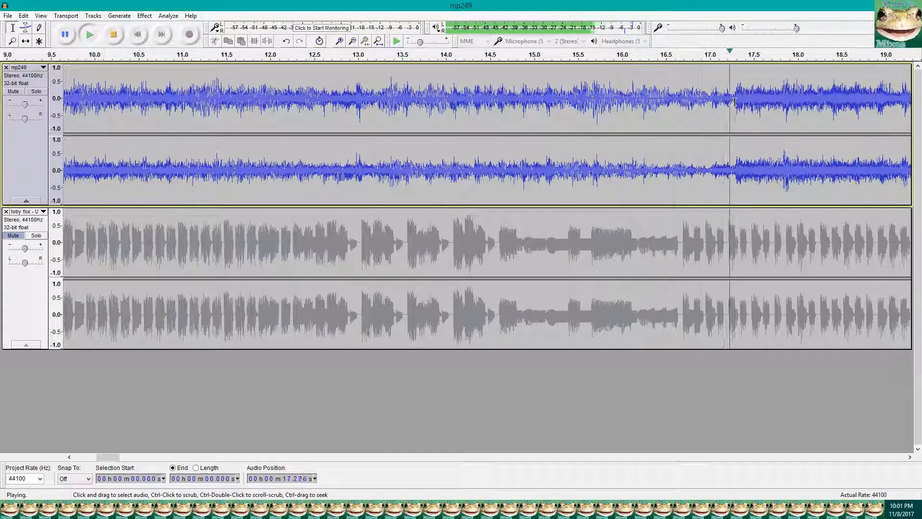
{"action": "left_click", "coordinate": [127, 36]}
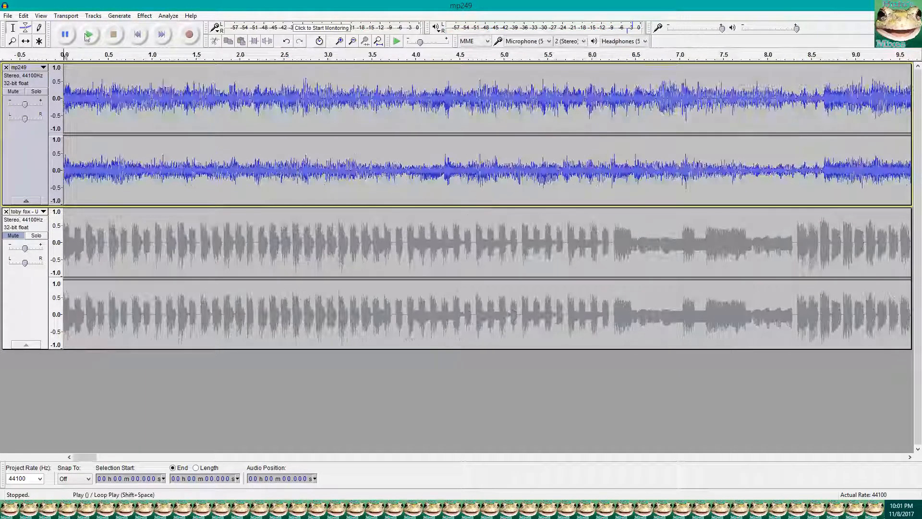
- Examine the mp249 waveform closely around its first strong beat and place the cursor just before it at 4.322 s
{"action": "scroll", "coordinate": [455, 101], "scroll_direction": "up", "scroll_amount": 3}
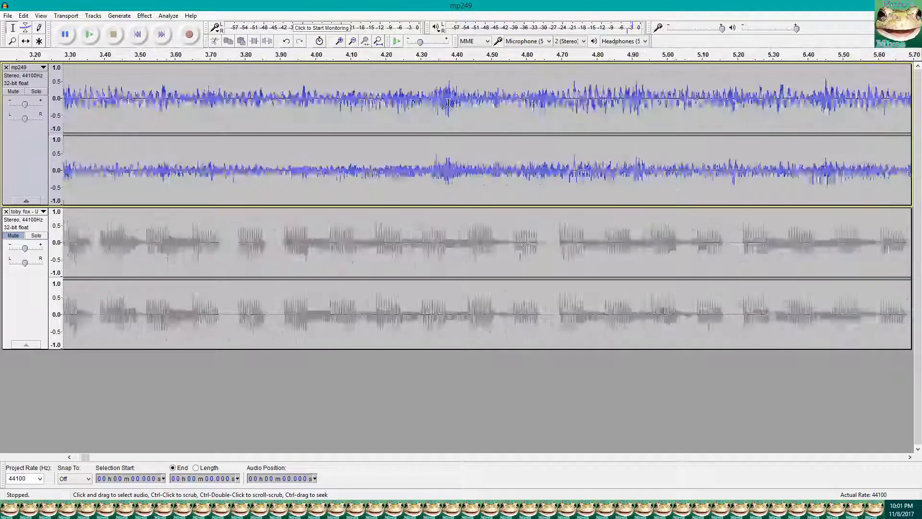
{"action": "scroll", "coordinate": [404, 96], "scroll_direction": "down", "scroll_amount": 3}
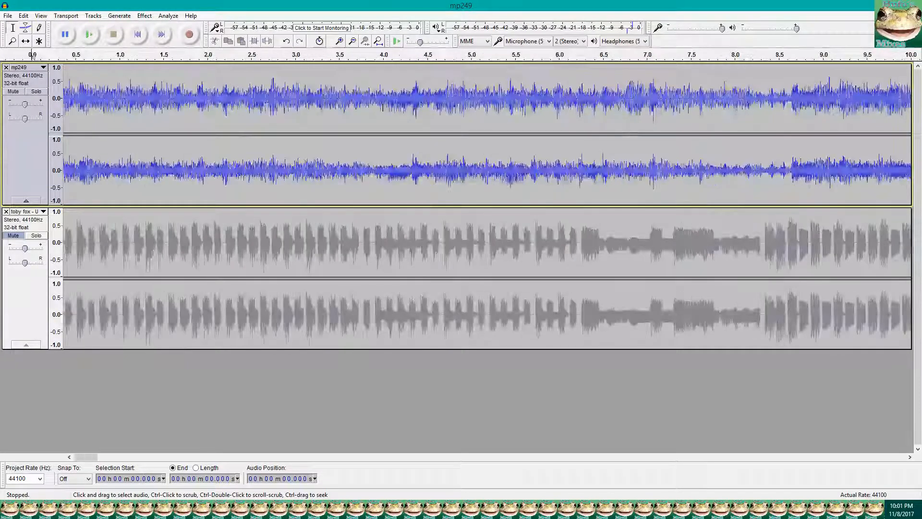
{"action": "left_click", "coordinate": [379, 96]}
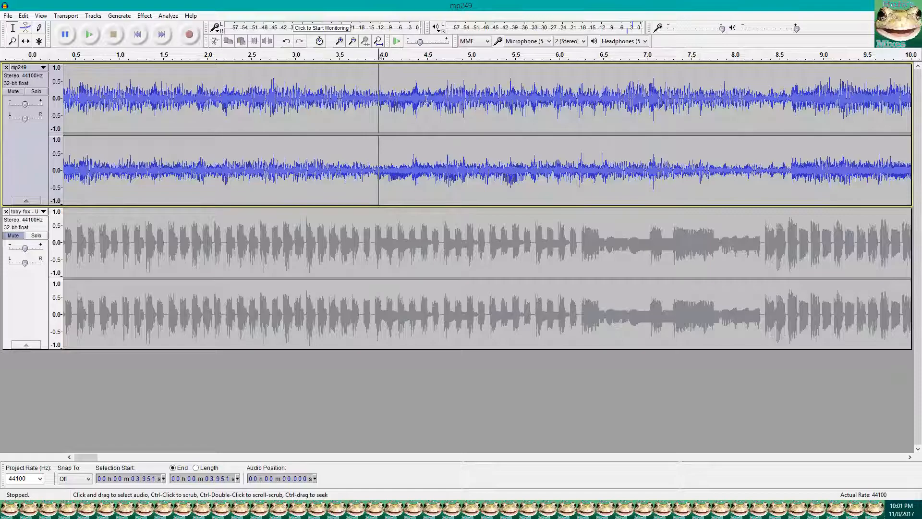
{"action": "scroll", "coordinate": [398, 101], "scroll_direction": "up", "scroll_amount": 6}
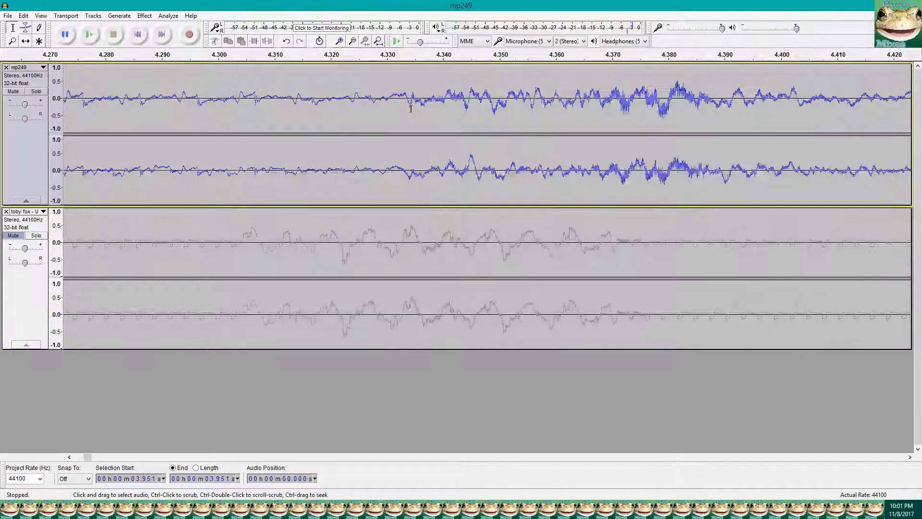
{"action": "scroll", "coordinate": [613, 106], "scroll_direction": "up", "scroll_amount": 2}
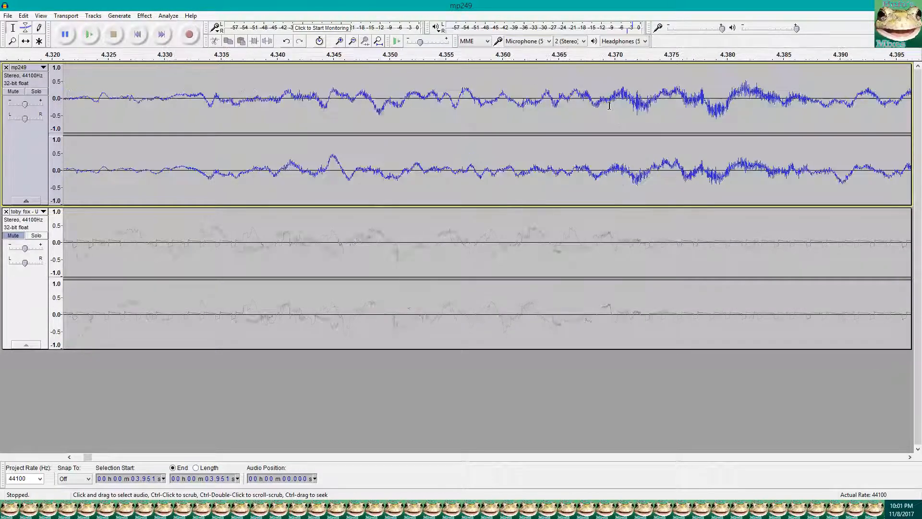
{"action": "scroll", "coordinate": [538, 104], "scroll_direction": "down", "scroll_amount": 3}
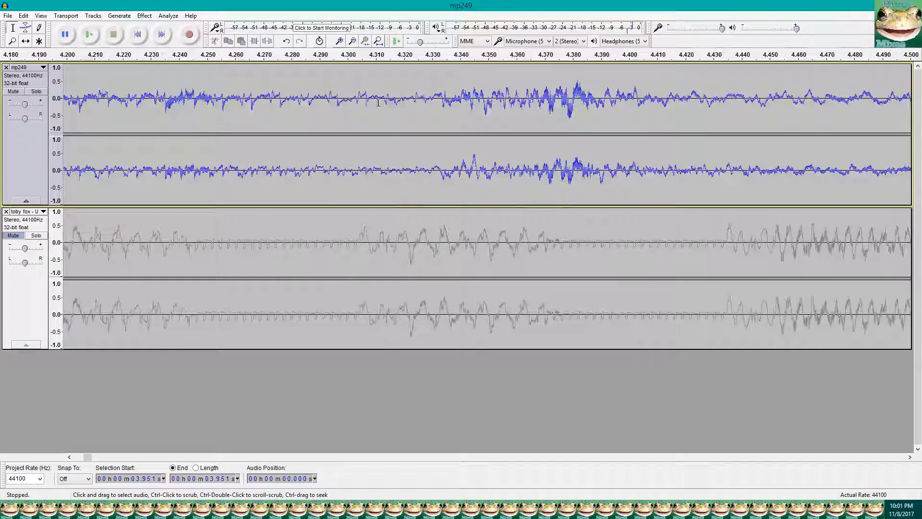
{"action": "scroll", "coordinate": [373, 103], "scroll_direction": "down", "scroll_amount": 2}
{"action": "left_click", "coordinate": [409, 108]}
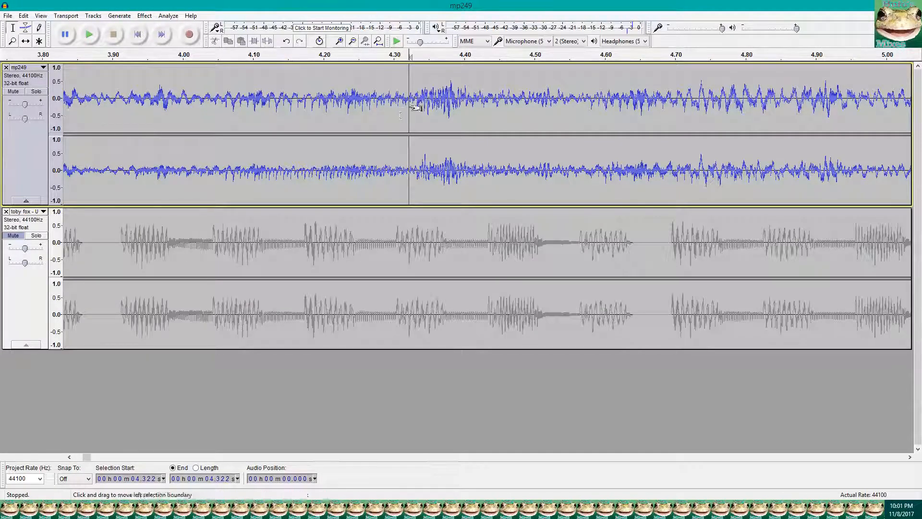
- Compare the quieter waveform with the beat's peaks in the mp249 track and select the beat from 4.329 s to 4.402 s
{"action": "scroll", "coordinate": [398, 108], "scroll_direction": "up", "scroll_amount": 2}
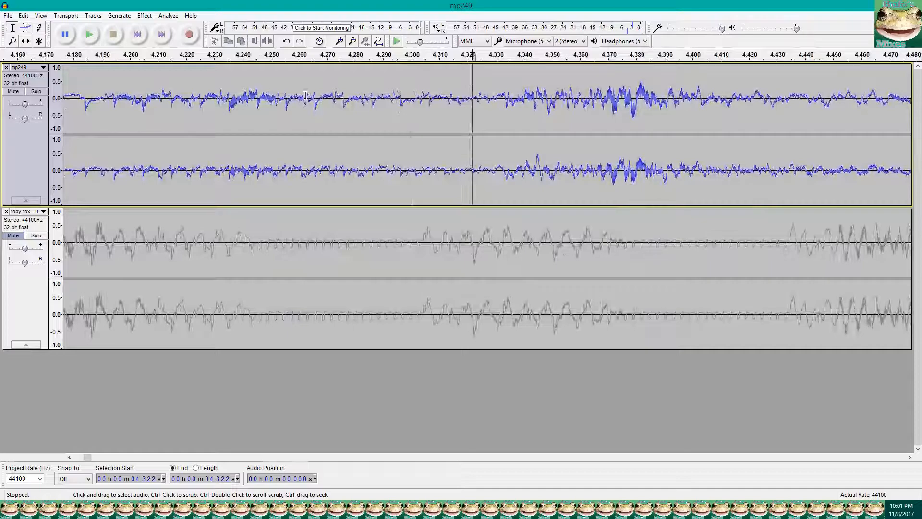
{"action": "left_click_drag", "start_coordinate": [279, 98], "coordinate": [369, 101]}
{"action": "left_click_drag", "start_coordinate": [451, 102], "coordinate": [657, 98]}
{"action": "left_click", "coordinate": [622, 98]}
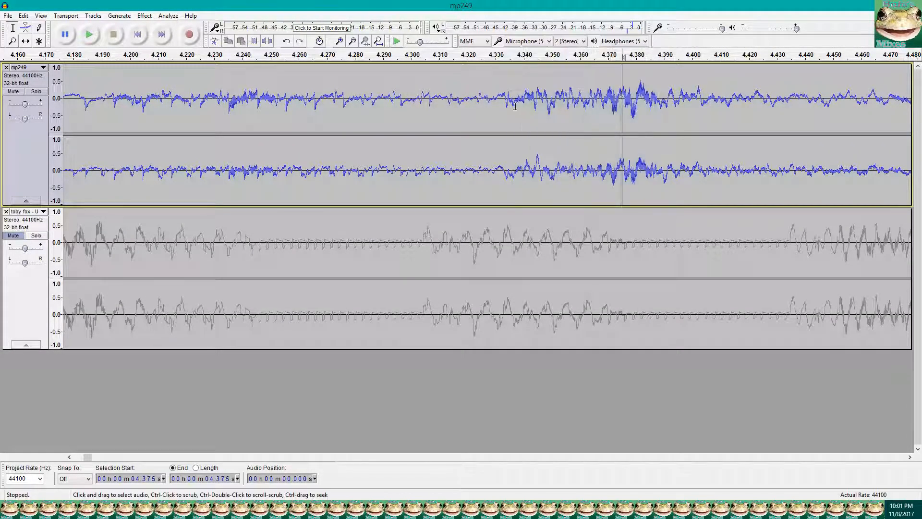
{"action": "left_click_drag", "start_coordinate": [493, 103], "coordinate": [701, 105]}
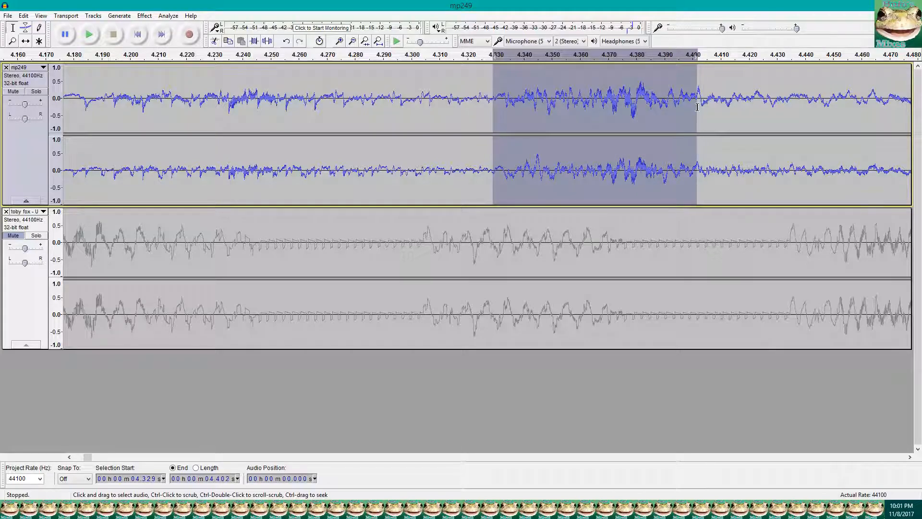
- Play the mp249 track from 4.324 s for about three seconds and return the cursor to the start
{"action": "left_click", "coordinate": [480, 102]}
{"action": "key", "text": "space"}
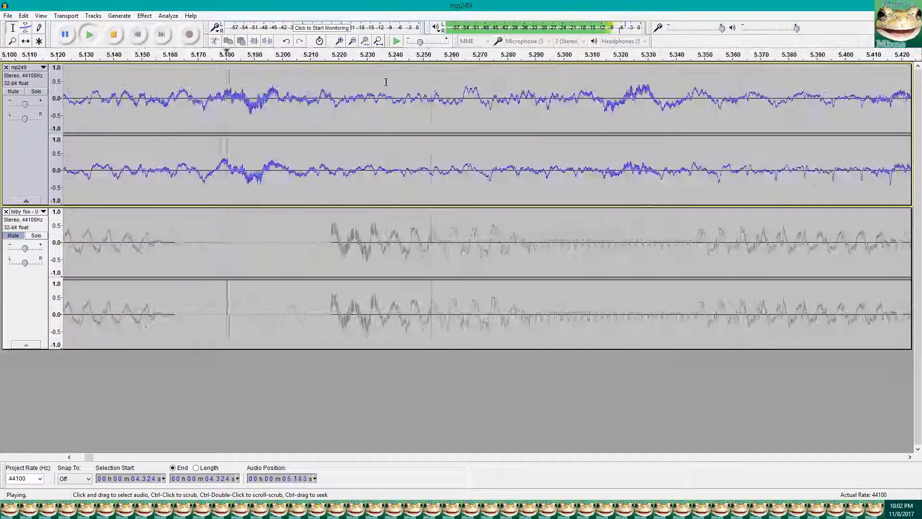
{"action": "scroll", "coordinate": [364, 100], "scroll_direction": "down", "scroll_amount": 5}
{"action": "scroll", "coordinate": [364, 100], "scroll_direction": "down", "scroll_amount": 4}
{"action": "scroll", "coordinate": [104, 183], "scroll_direction": "up", "scroll_amount": 5}
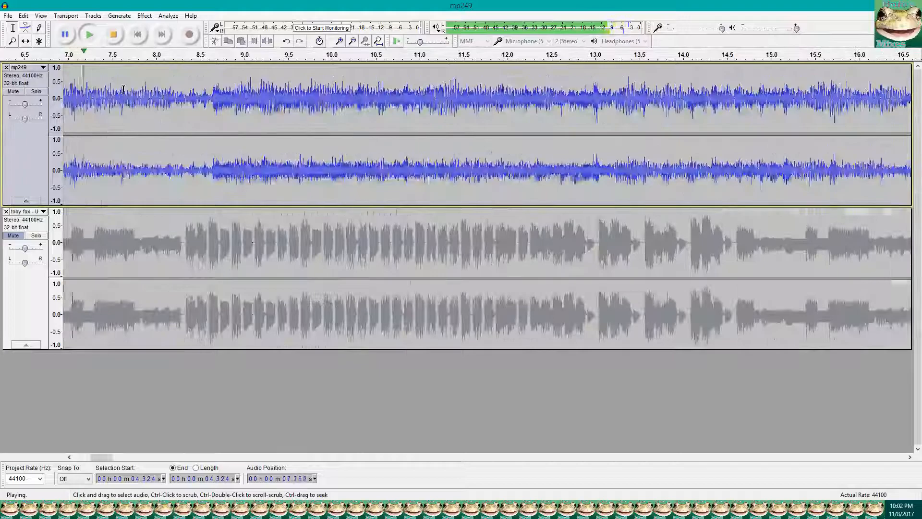
{"action": "left_click", "coordinate": [113, 35]}
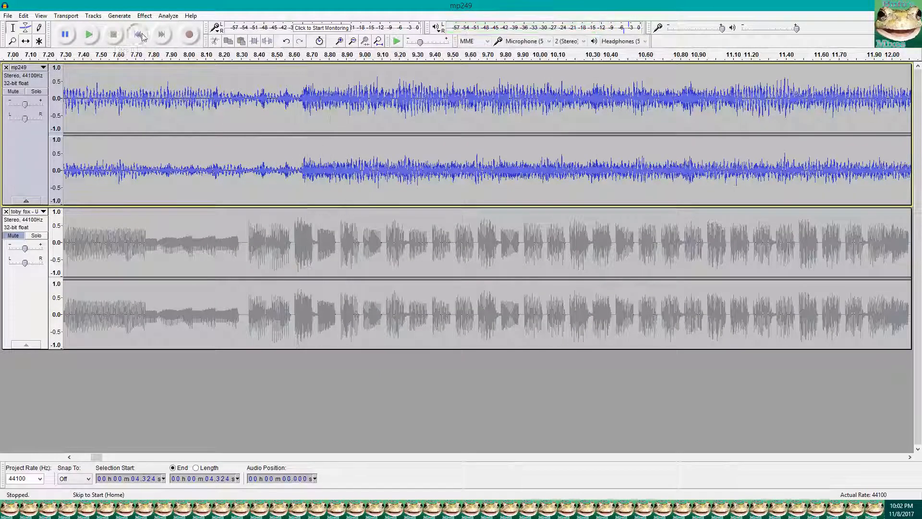
{"action": "left_click", "coordinate": [138, 35]}
- Place the cursor in the mp249 track at 4.208 s and play the beat from there repeatedly
{"action": "scroll", "coordinate": [501, 103], "scroll_direction": "down", "scroll_amount": 4}
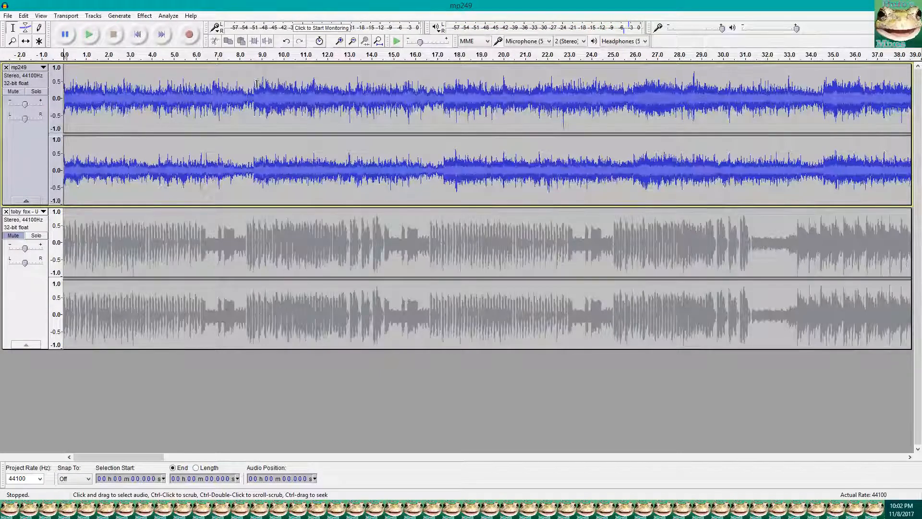
{"action": "scroll", "coordinate": [173, 95], "scroll_direction": "up", "scroll_amount": 3}
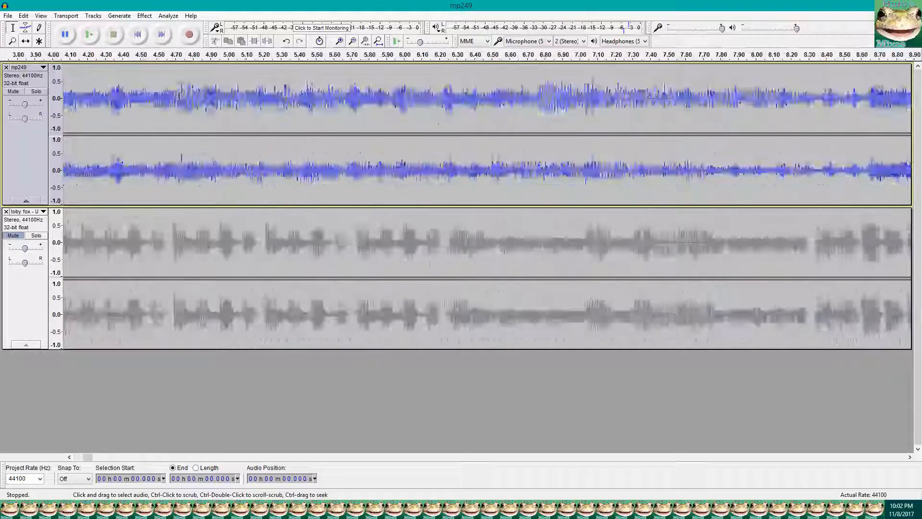
{"action": "scroll", "coordinate": [179, 95], "scroll_direction": "down", "scroll_amount": 2}
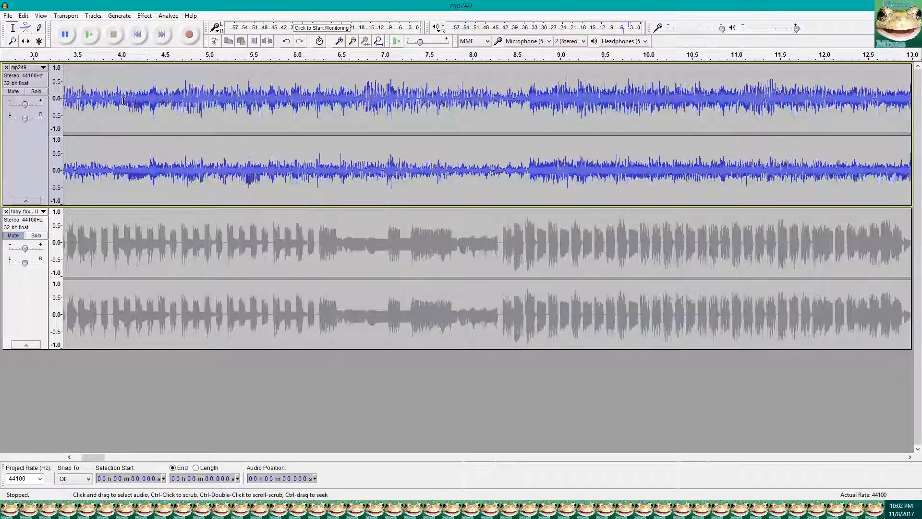
{"action": "scroll", "coordinate": [124, 100], "scroll_direction": "up", "scroll_amount": 3}
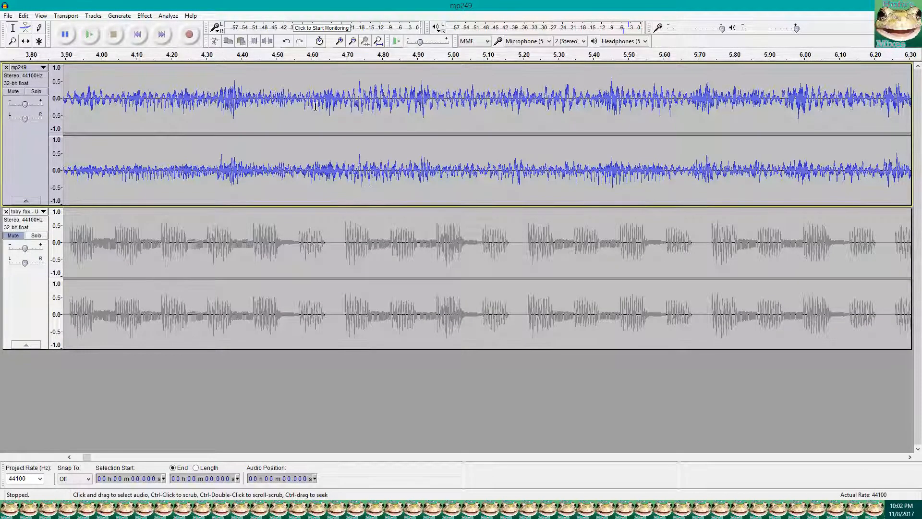
{"action": "left_click", "coordinate": [173, 94]}
{"action": "key", "text": "space"}
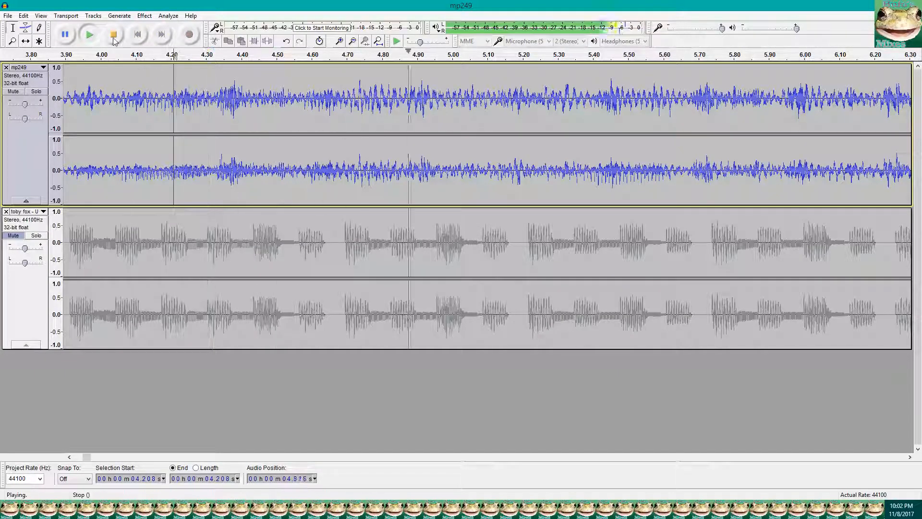
{"action": "key", "text": "space"}
{"action": "key", "text": "space"}
{"action": "key", "text": "space"}
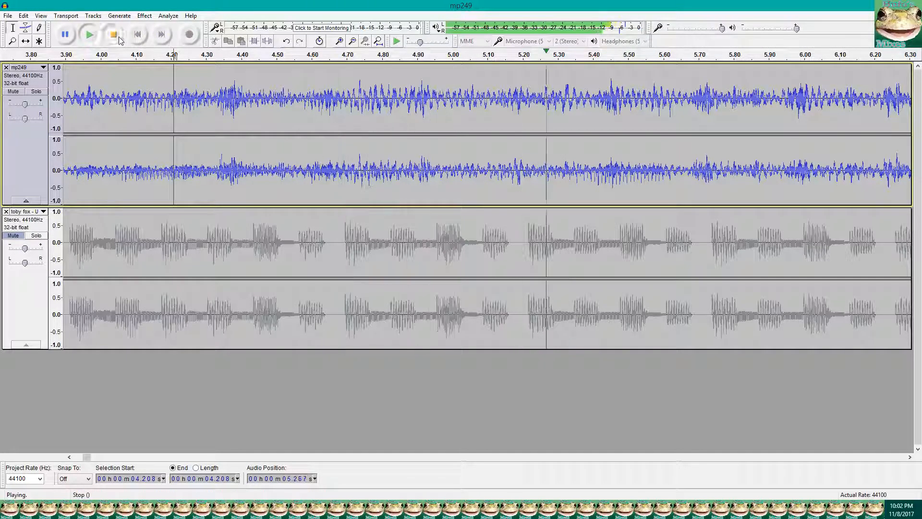
- Play the mp249 track briefly from 3.812 s to hear the lead-in to the beat
{"action": "scroll", "coordinate": [92, 96], "scroll_direction": "down", "scroll_amount": 2}
{"action": "left_click", "coordinate": [96, 95]}
{"action": "key", "text": "space"}
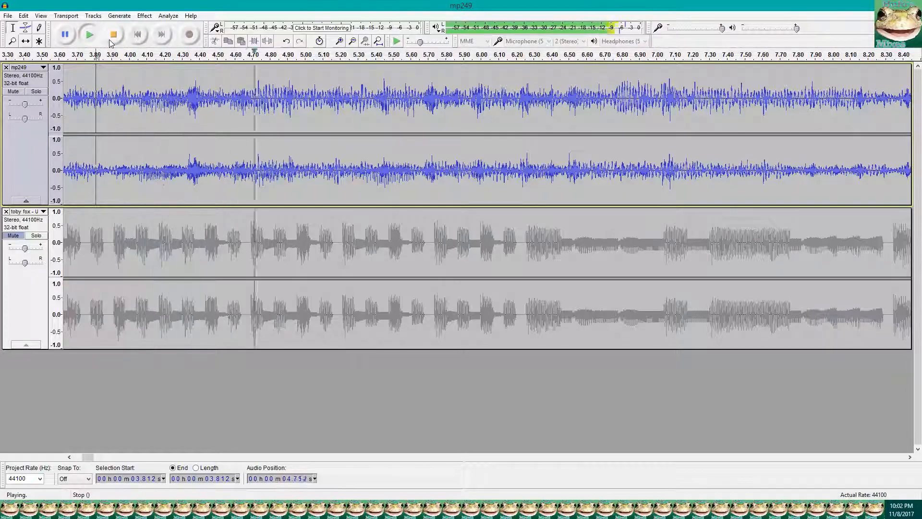
{"action": "key", "text": "space"}
- Place the cursor at the exact start of the beat in the mp249 track, about 4.3305 s, and play briefly from there
{"action": "scroll", "coordinate": [188, 99], "scroll_direction": "up", "scroll_amount": 2}
{"action": "scroll", "coordinate": [187, 99], "scroll_direction": "up", "scroll_amount": 4}
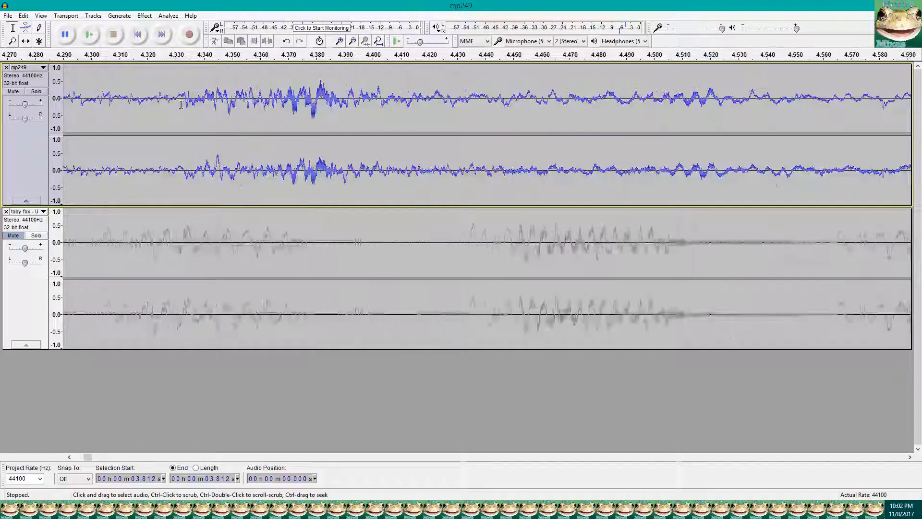
{"action": "scroll", "coordinate": [164, 110], "scroll_direction": "up", "scroll_amount": 2}
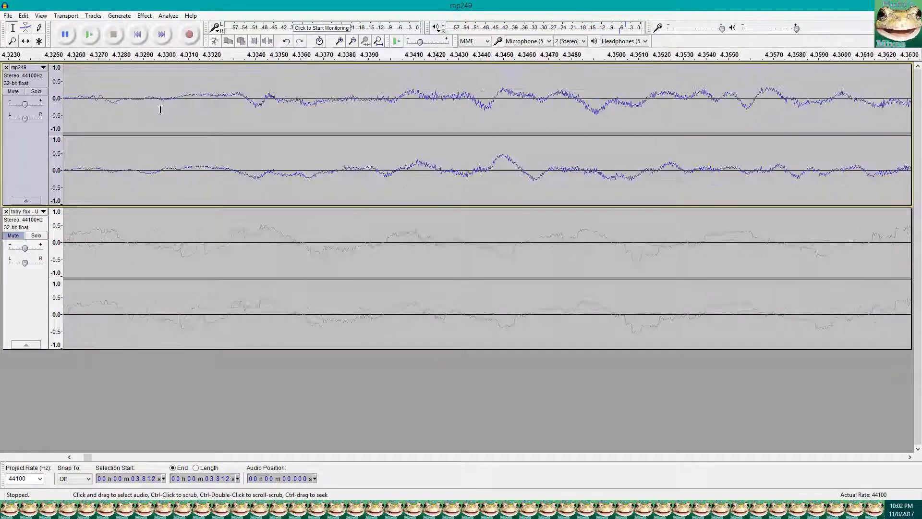
{"action": "left_click", "coordinate": [69, 457]}
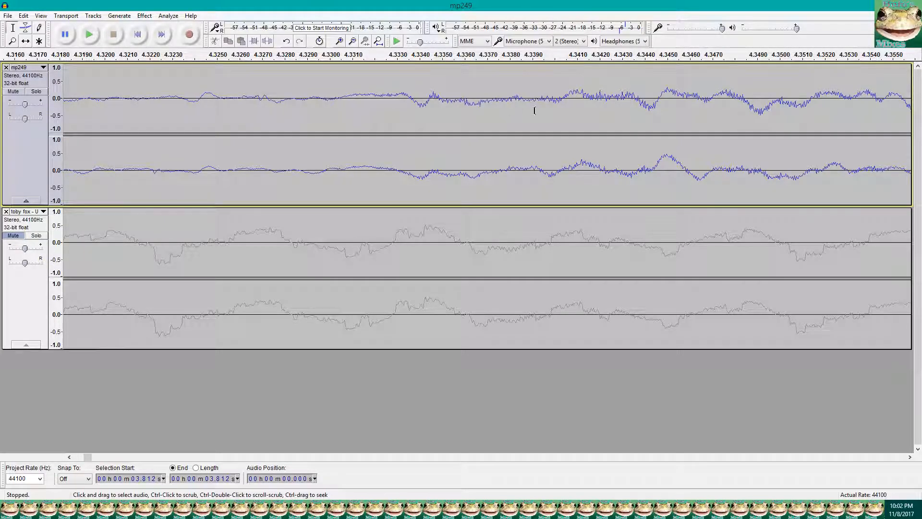
{"action": "scroll", "coordinate": [336, 100], "scroll_direction": "up", "scroll_amount": 7, "text": "ctrl"}
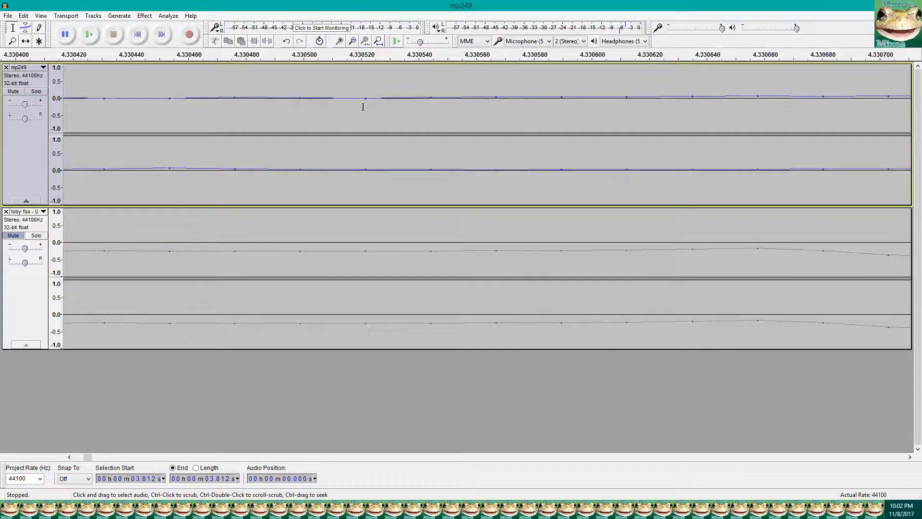
{"action": "left_click", "coordinate": [365, 99]}
{"action": "key", "text": "space"}
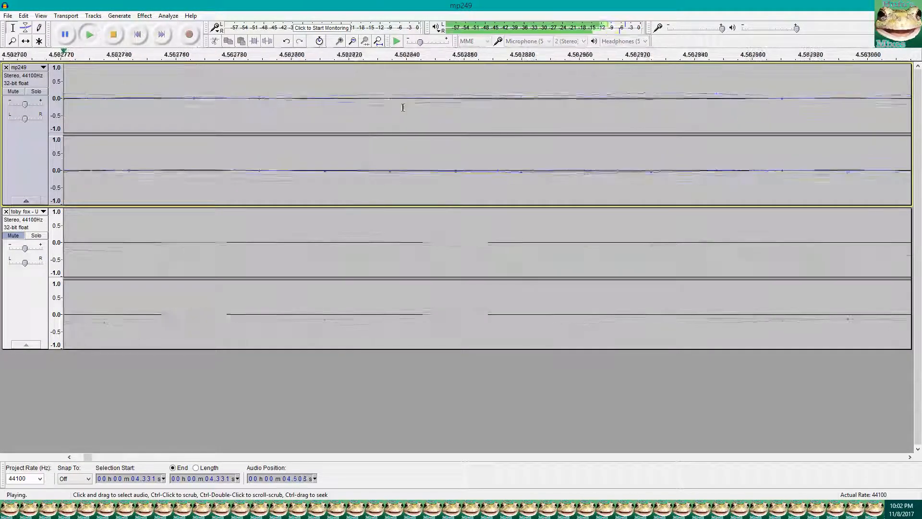
{"action": "left_click", "coordinate": [113, 34]}
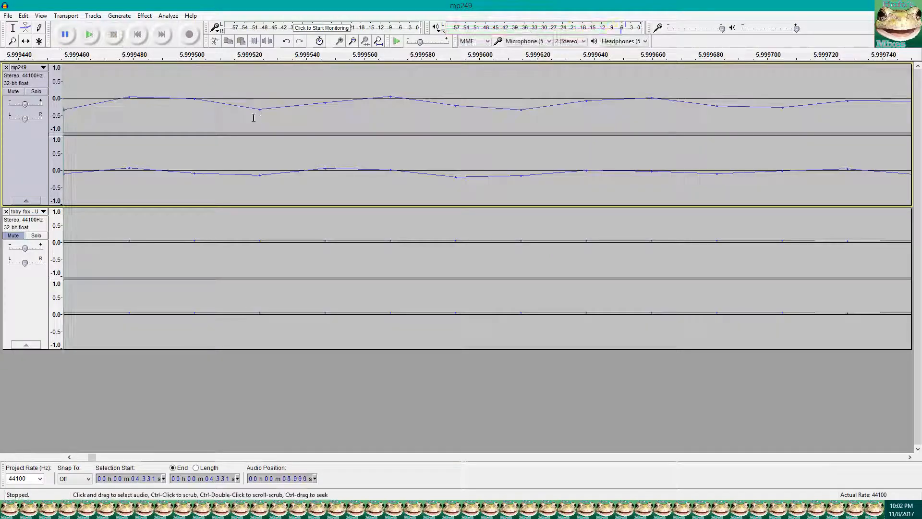
- Examine the mp249 beat at overview and sample level and read the cursor's exact time on the timeline
{"action": "scroll", "coordinate": [241, 115], "scroll_direction": "down", "scroll_amount": 10, "text": "ctrl"}
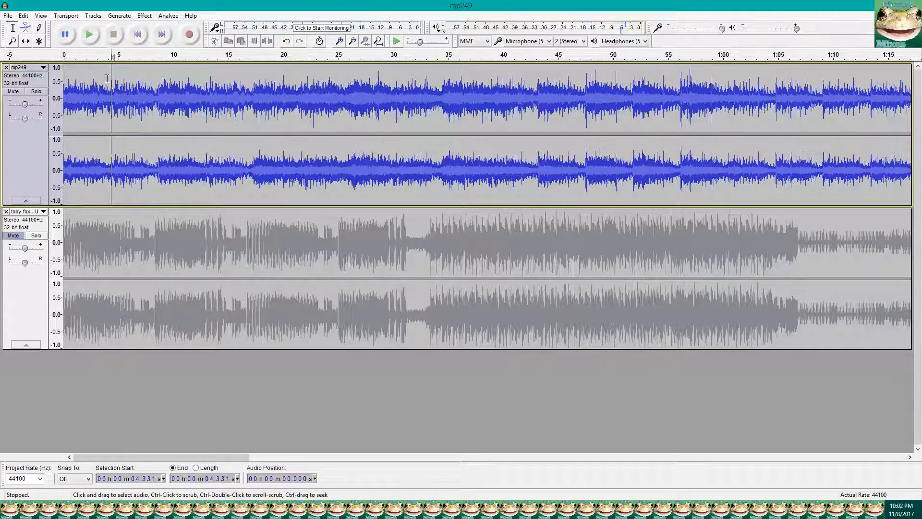
{"action": "scroll", "coordinate": [108, 78], "scroll_direction": "up", "scroll_amount": 13, "text": "ctrl"}
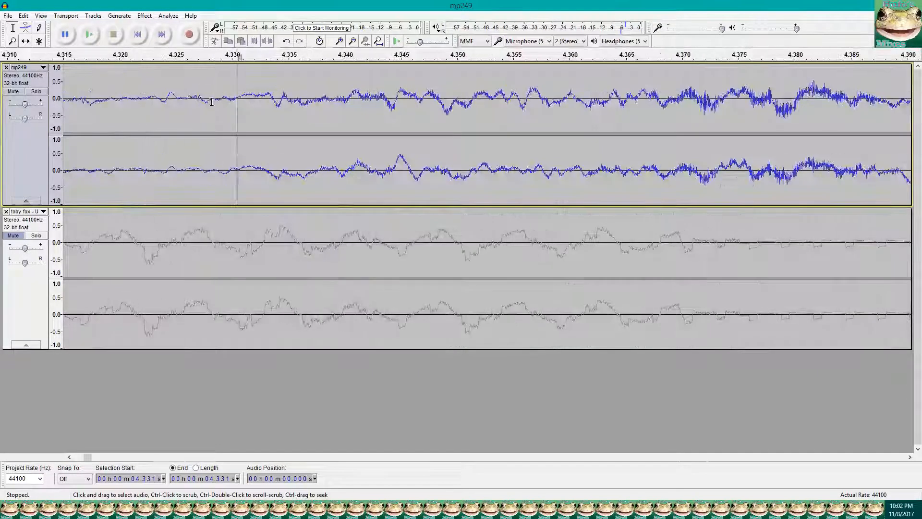
{"action": "scroll", "coordinate": [358, 116], "scroll_direction": "up", "scroll_amount": 5, "text": "ctrl"}
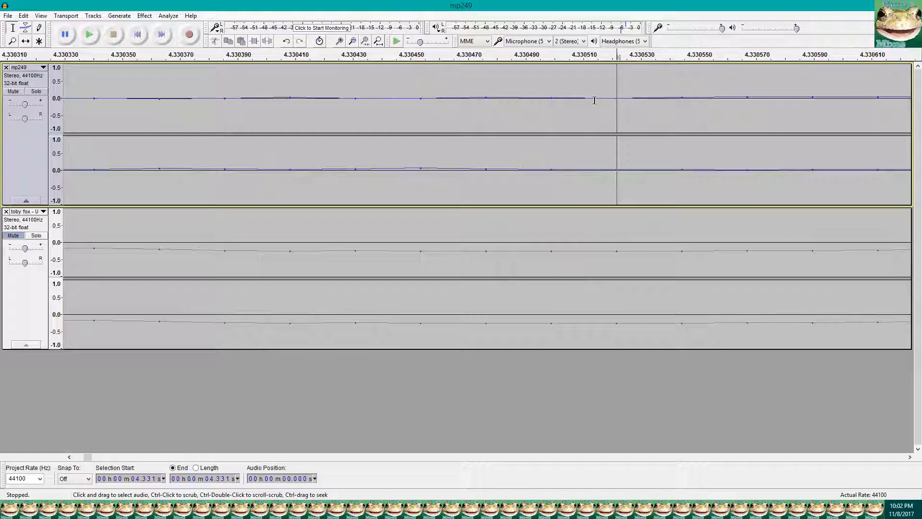
{"action": "scroll", "coordinate": [609, 103], "scroll_direction": "down", "scroll_amount": 12, "text": "ctrl"}
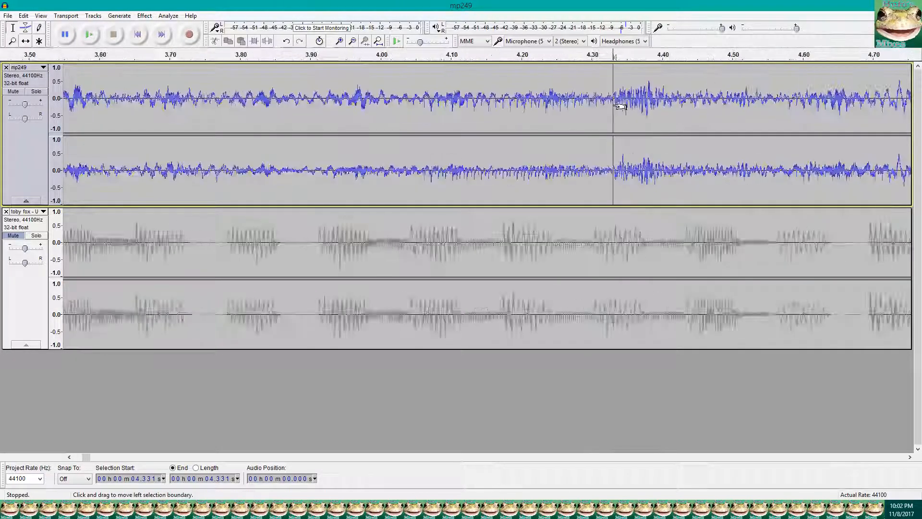
{"action": "scroll", "coordinate": [619, 106], "scroll_direction": "up", "scroll_amount": 5, "text": "ctrl"}
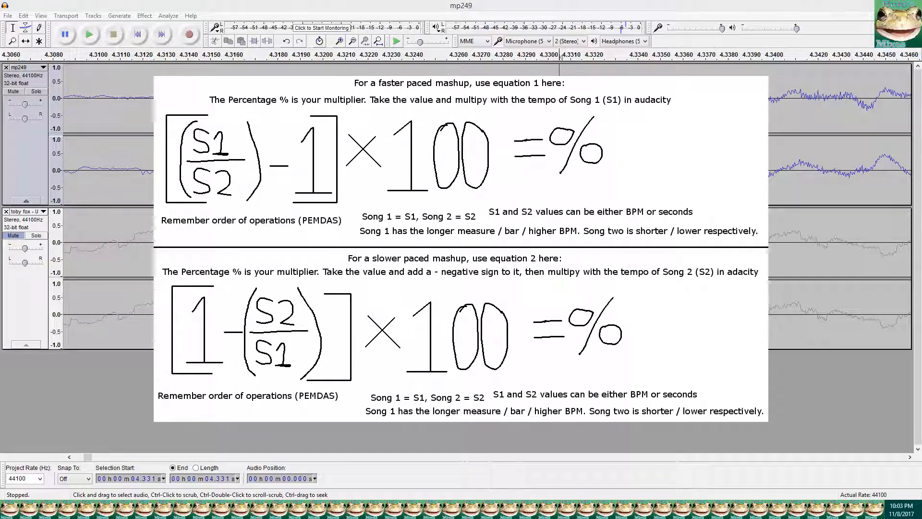
{"action": "left_click", "coordinate": [497, 4]}
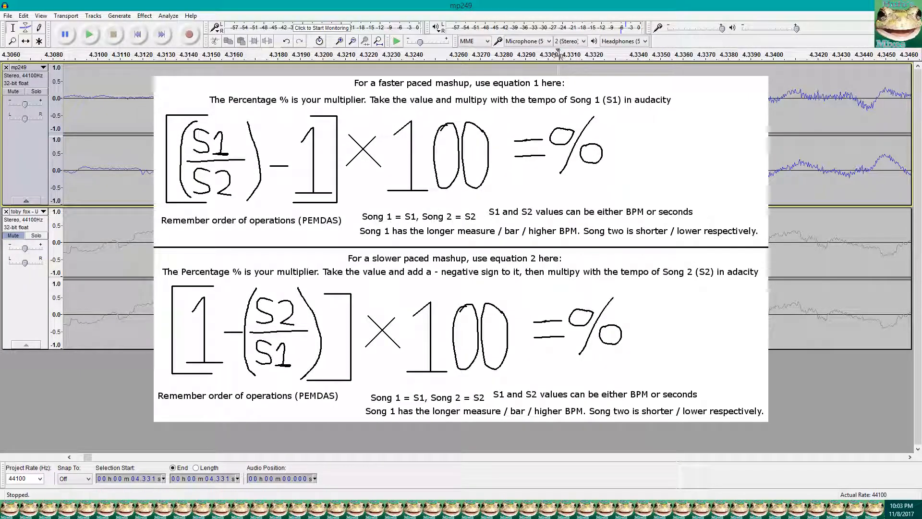
{"action": "scroll", "coordinate": [560, 55], "scroll_direction": "up", "scroll_amount": 7, "text": "ctrl"}
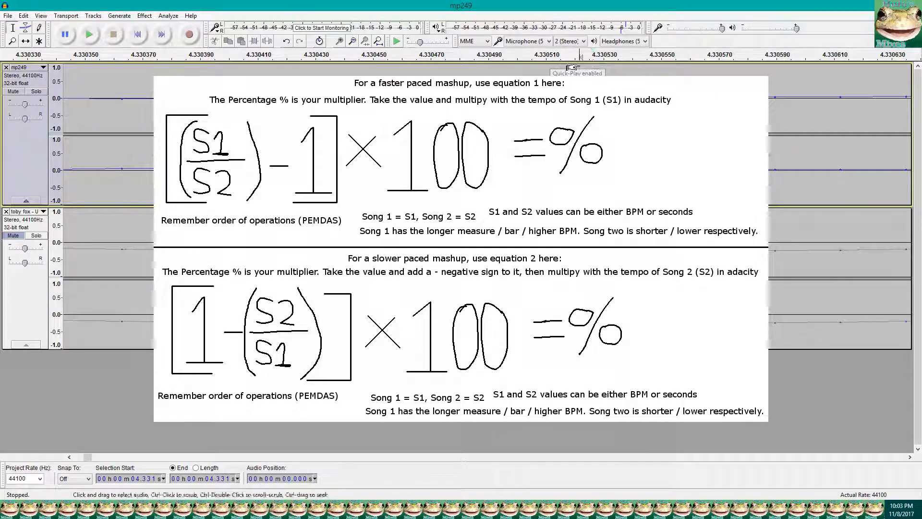
- Switch to Calculator and move its window farther away from the tempo equations
{"action": "key", "text": "alt+Tab"}
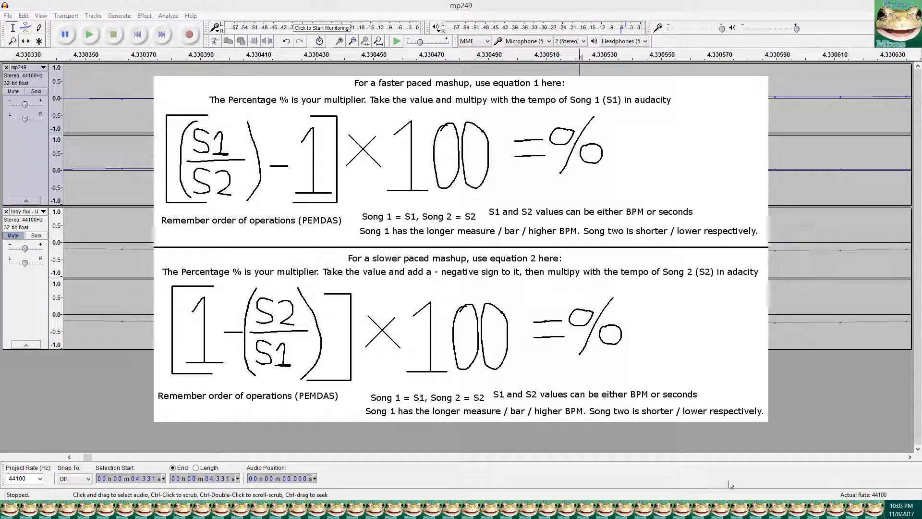
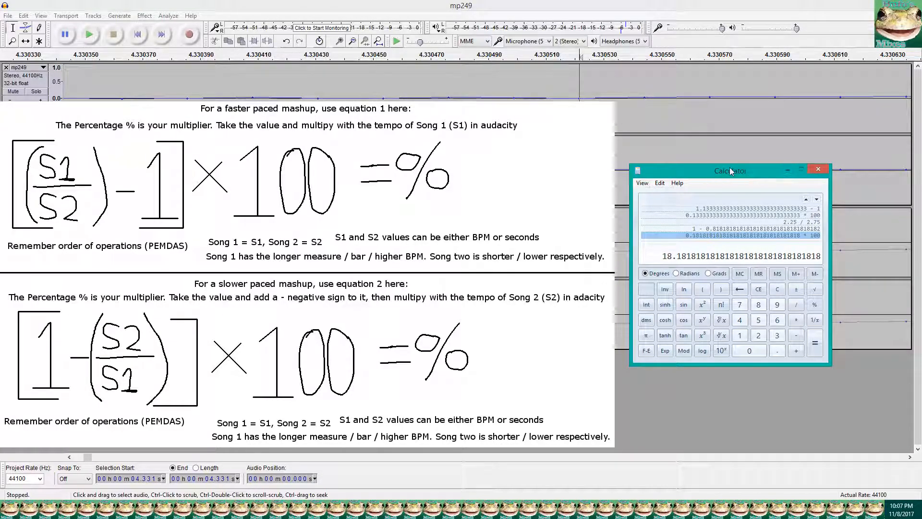
{"action": "left_click_drag", "start_coordinate": [730, 173], "coordinate": [789, 177]}
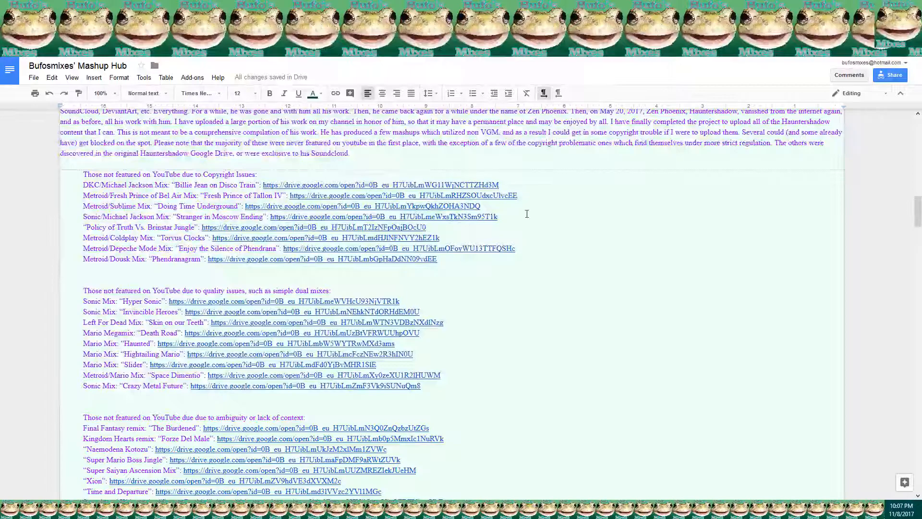
- Search the Bufosmixes' Mashup Hub document for "equation" and highlight the mashup skills from music association to perfected sync
{"action": "key", "text": "ctrl+f"}
{"action": "type", "text": "equation"}
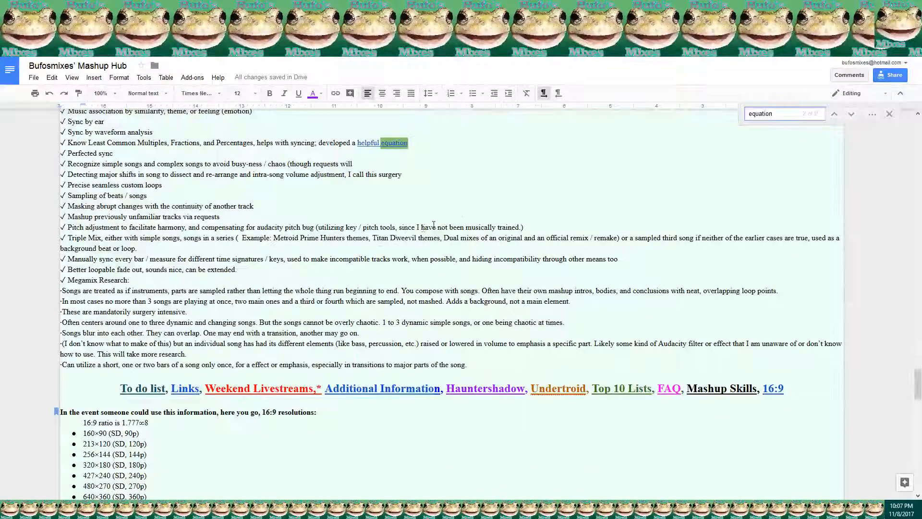
{"action": "scroll", "coordinate": [384, 211], "scroll_direction": "up", "scroll_amount": 2}
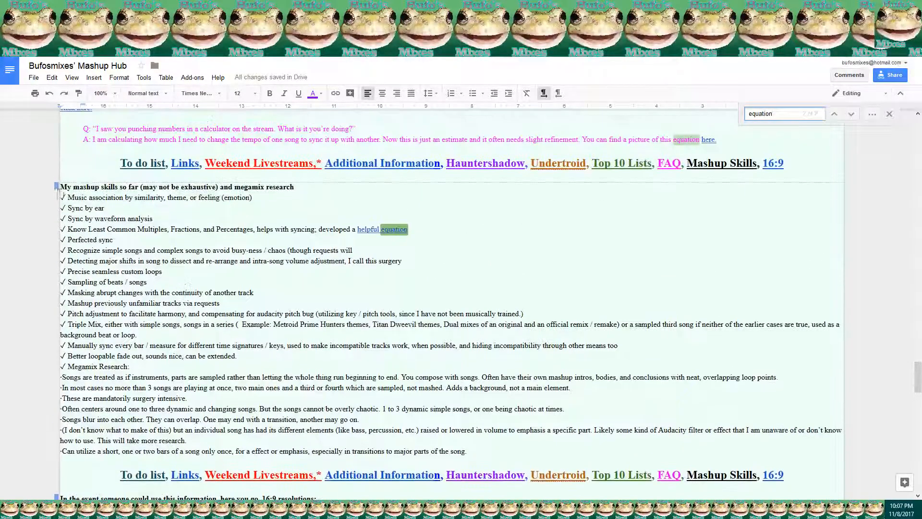
{"action": "left_click_drag", "start_coordinate": [236, 462], "coordinate": [84, 176]}
{"action": "left_click", "coordinate": [134, 219]}
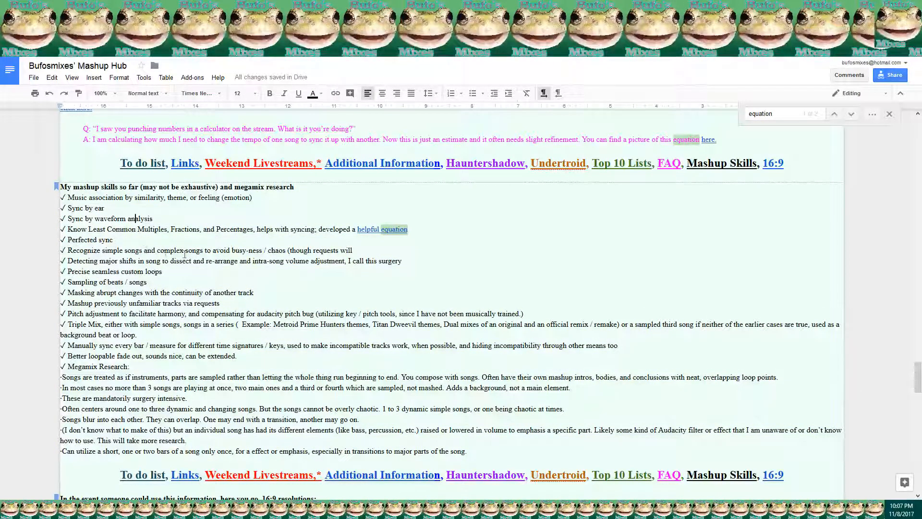
{"action": "left_click_drag", "start_coordinate": [160, 240], "coordinate": [52, 202]}
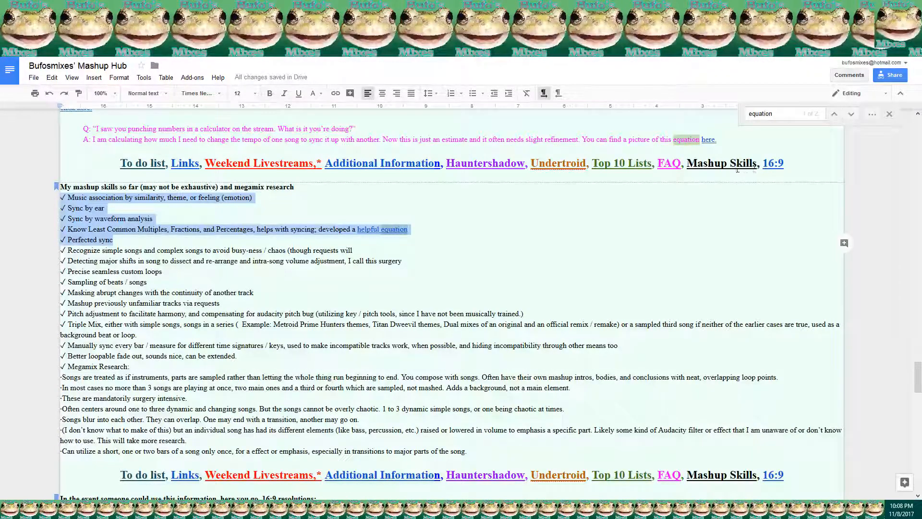
- Follow the Mashup Skills bookmark, view the image linked from "helpful equation", and return to the document
{"action": "left_click", "coordinate": [699, 163]}
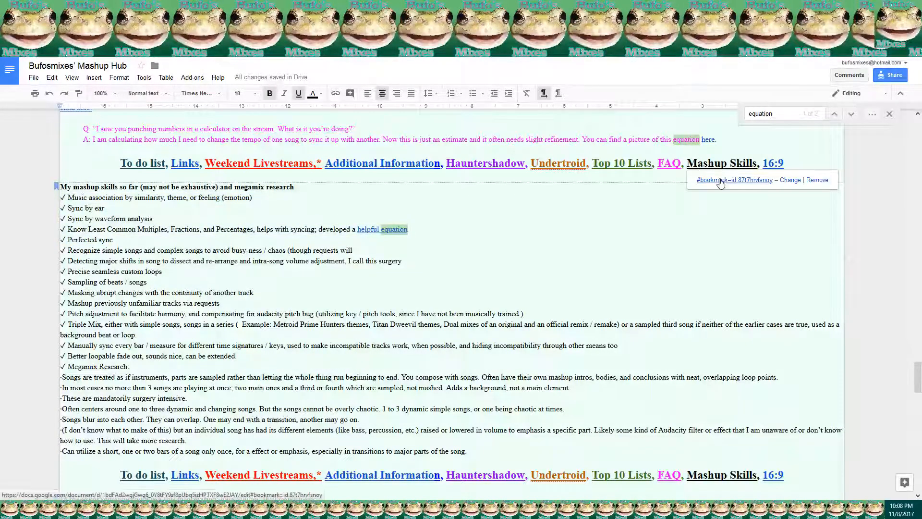
{"action": "left_click", "coordinate": [721, 178]}
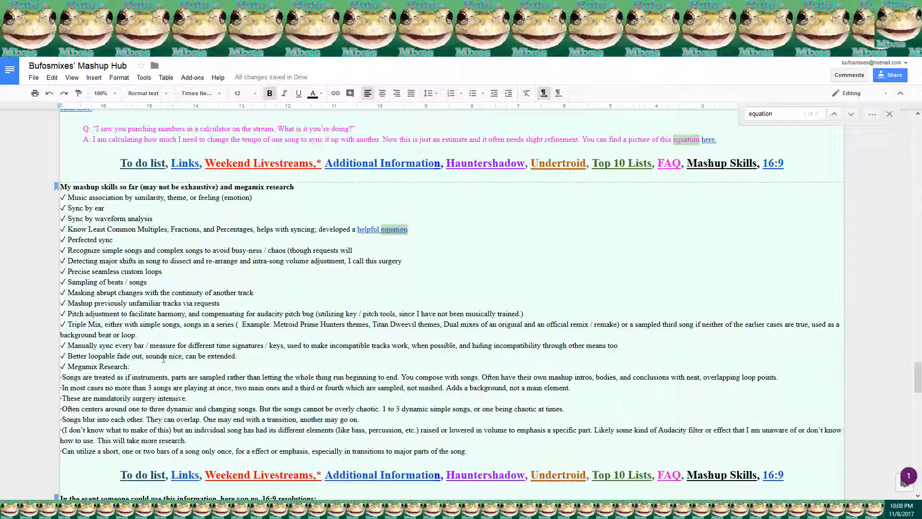
{"action": "left_click", "coordinate": [376, 230]}
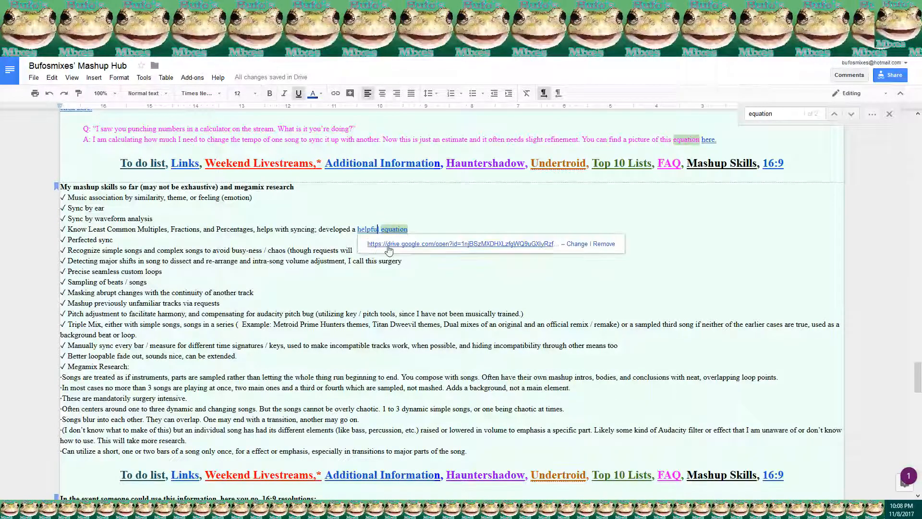
{"action": "left_click", "coordinate": [387, 245]}
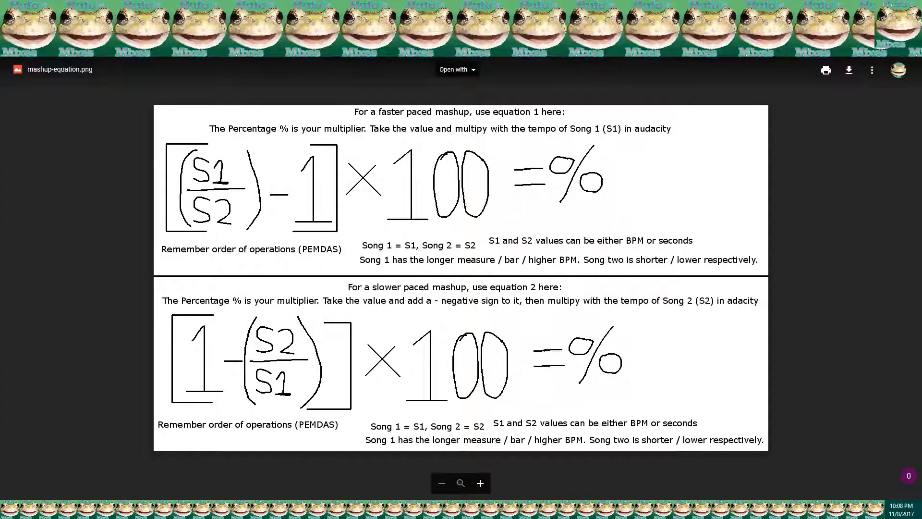
{"action": "key", "text": "ctrl+w"}
{"action": "left_click", "coordinate": [349, 209]}
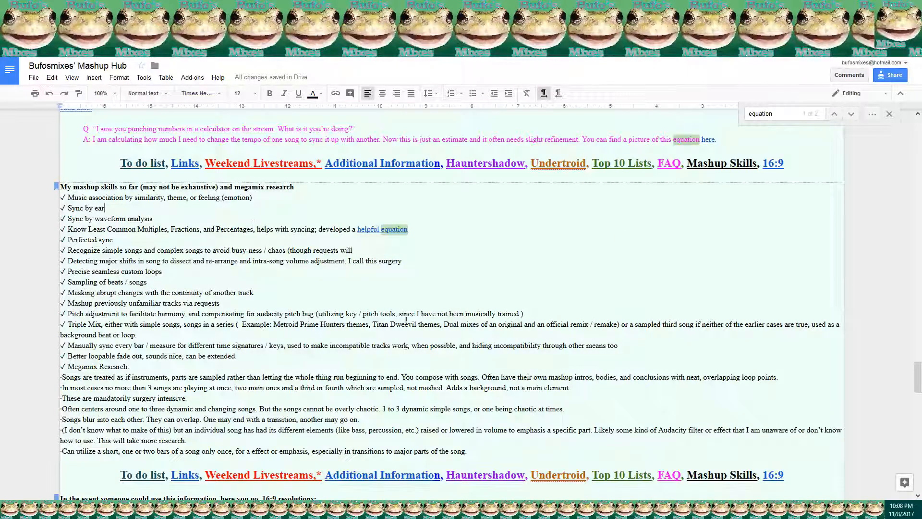
{"action": "left_click", "coordinate": [420, 236]}
- Switch back to Audacity, bring up Calculator over the tracks, and enter the mp249 beat time 4.33051
{"action": "key", "text": "alt+Tab"}
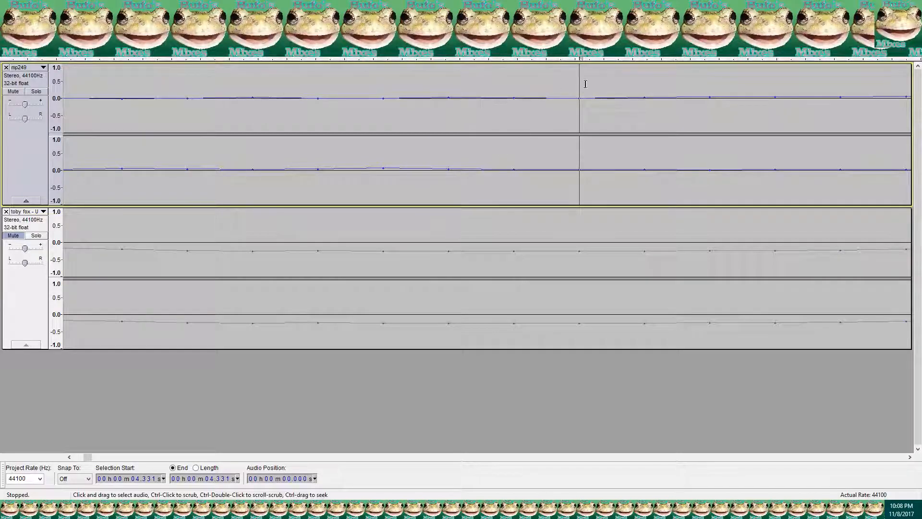
{"action": "left_click", "coordinate": [716, 509]}
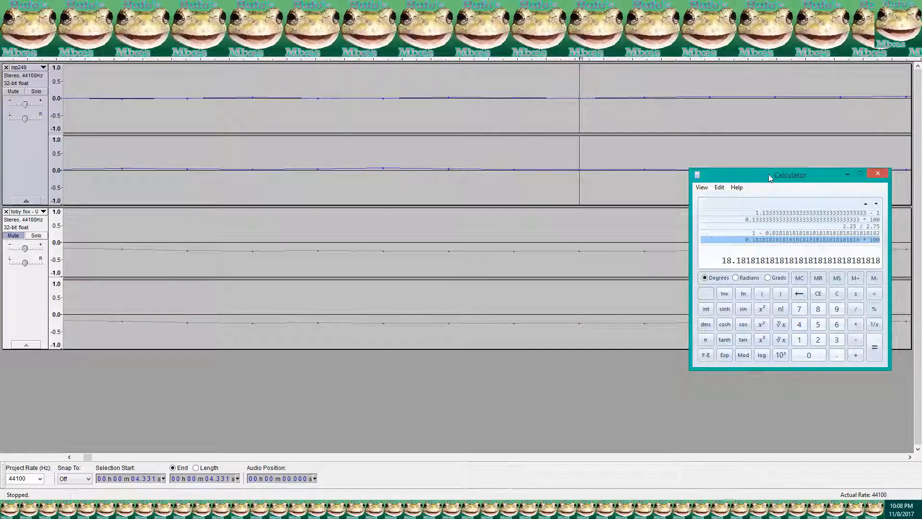
{"action": "left_click_drag", "start_coordinate": [770, 177], "coordinate": [721, 181]}
{"action": "type", "text": "4.3"}
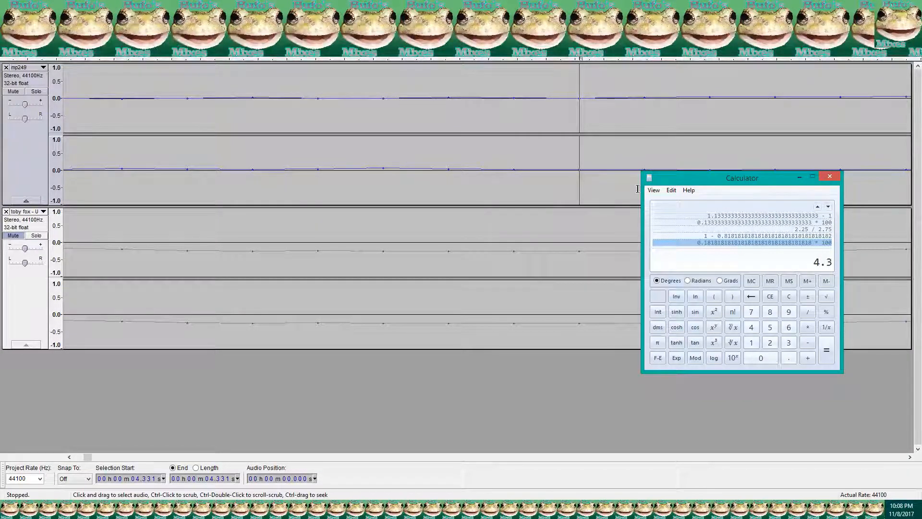
{"action": "type", "text": "305"}
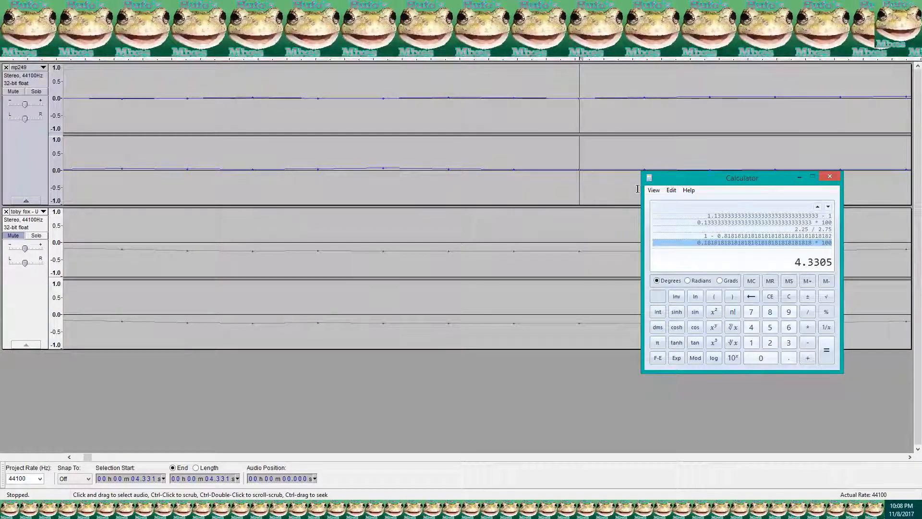
{"action": "type", "text": "1"}
- Return the cursor to the start of the project, unmute the toby fox track, and mute the mp249 track
{"action": "left_click", "coordinate": [144, 36]}
{"action": "left_click", "coordinate": [11, 235]}
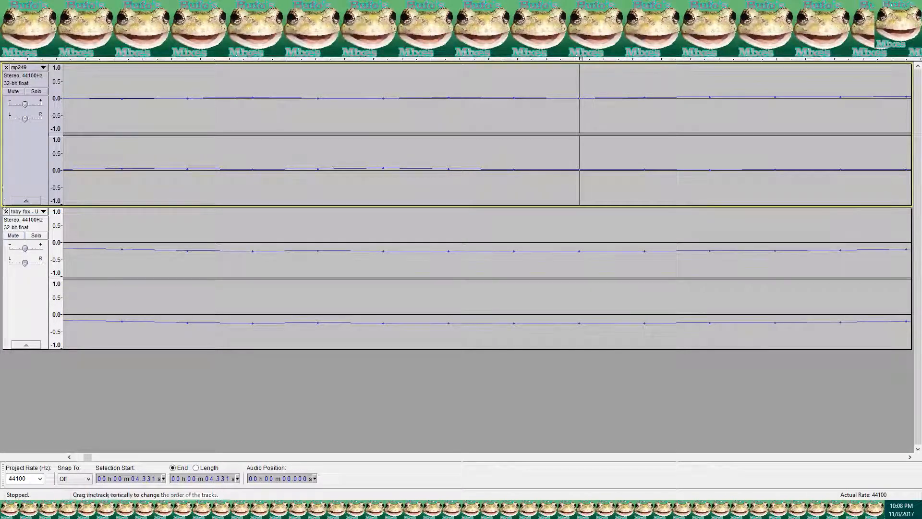
{"action": "left_click", "coordinate": [13, 91]}
- Play the toby fox track from the start, examine its waveform for the end of a musical section, and stop playback
{"action": "left_click", "coordinate": [86, 34]}
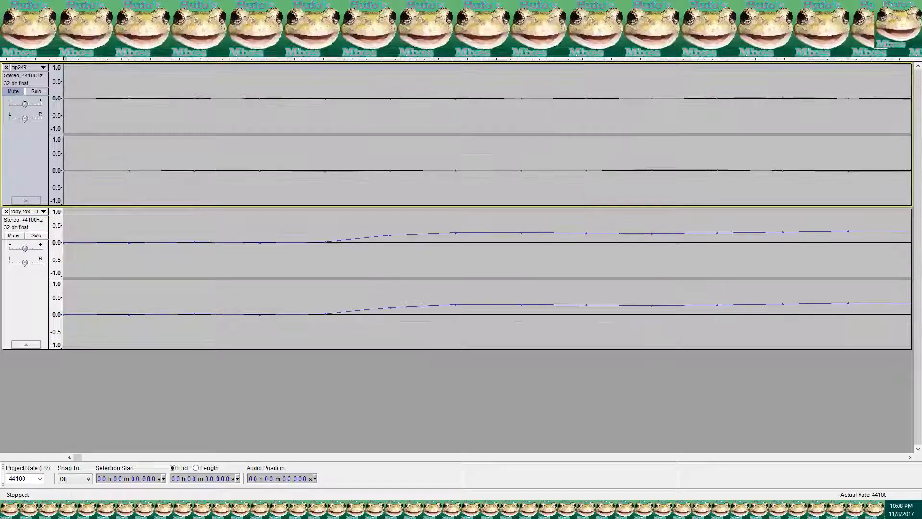
{"action": "left_click", "coordinate": [40, 33]}
{"action": "scroll", "coordinate": [250, 213], "scroll_direction": "down", "scroll_amount": 9}
{"action": "scroll", "coordinate": [250, 212], "scroll_direction": "down", "scroll_amount": 6}
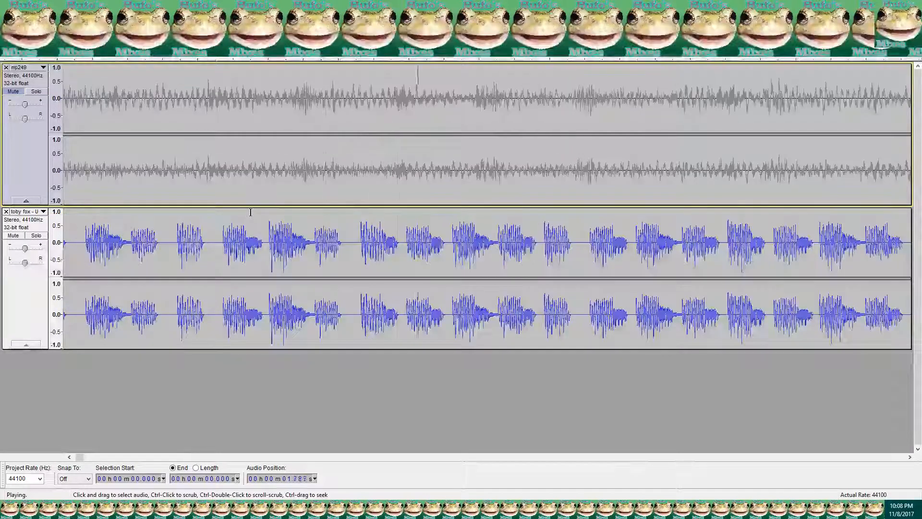
{"action": "scroll", "coordinate": [384, 234], "scroll_direction": "up", "scroll_amount": 4}
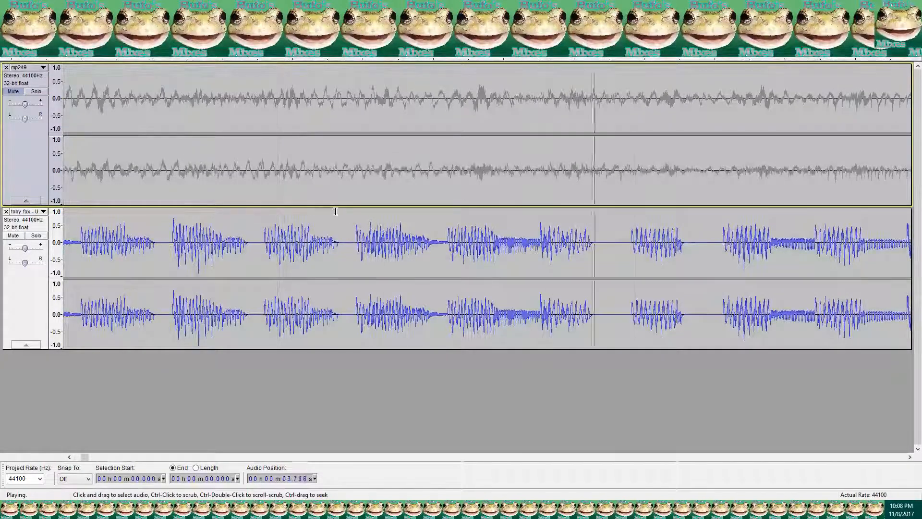
{"action": "scroll", "coordinate": [336, 212], "scroll_direction": "down", "scroll_amount": 3}
{"action": "scroll", "coordinate": [335, 211], "scroll_direction": "down", "scroll_amount": 2}
{"action": "scroll", "coordinate": [336, 211], "scroll_direction": "down", "scroll_amount": 1}
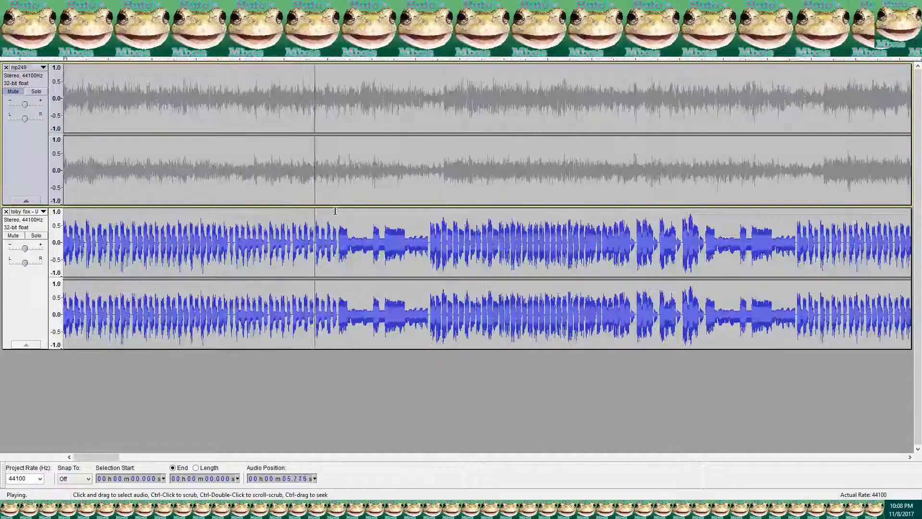
{"action": "scroll", "coordinate": [336, 211], "scroll_direction": "down", "scroll_amount": 1}
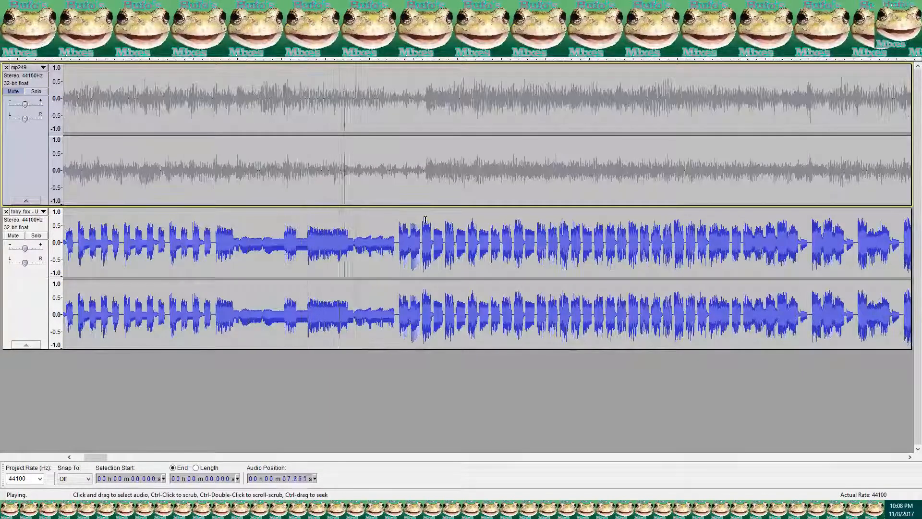
{"action": "left_click", "coordinate": [63, 32]}
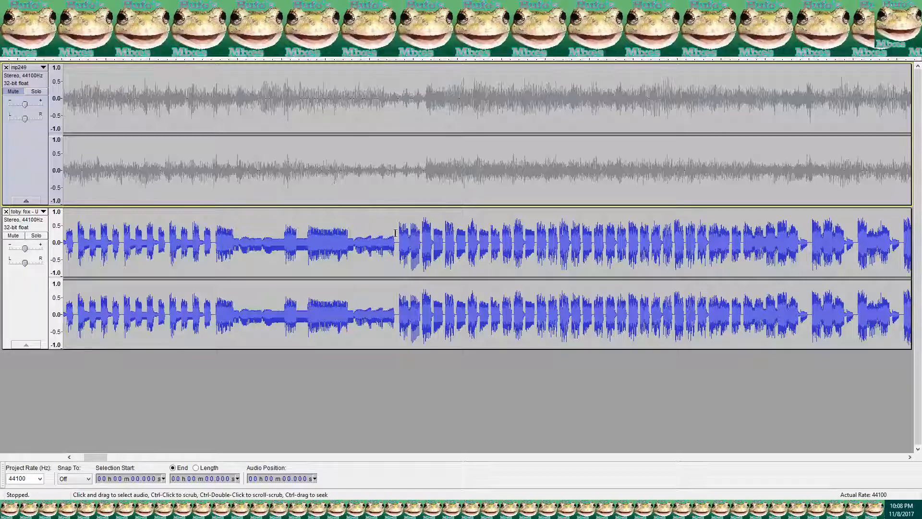
- Place the cursor in the toby fox track exactly at the onset of the new section, at about 8.348 s
{"action": "scroll", "coordinate": [449, 241], "scroll_direction": "up", "scroll_amount": 4}
{"action": "scroll", "coordinate": [450, 241], "scroll_direction": "up", "scroll_amount": 6}
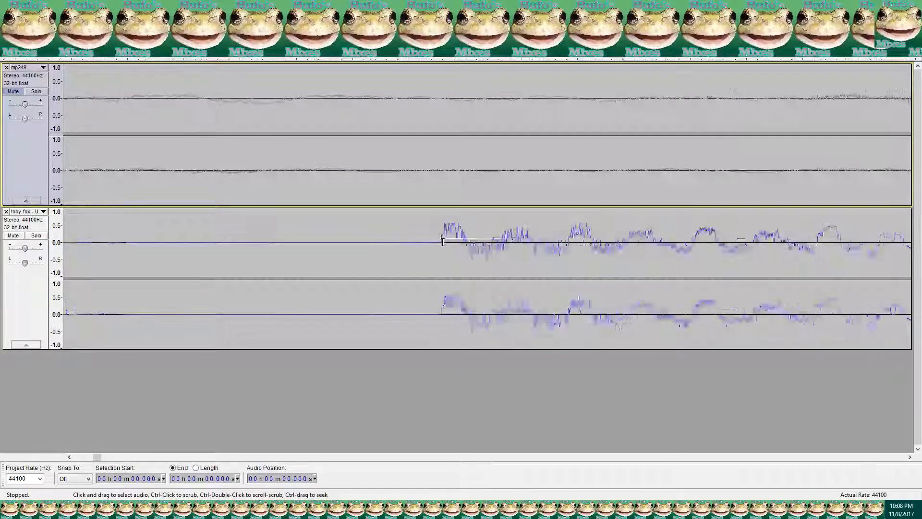
{"action": "left_click", "coordinate": [382, 247]}
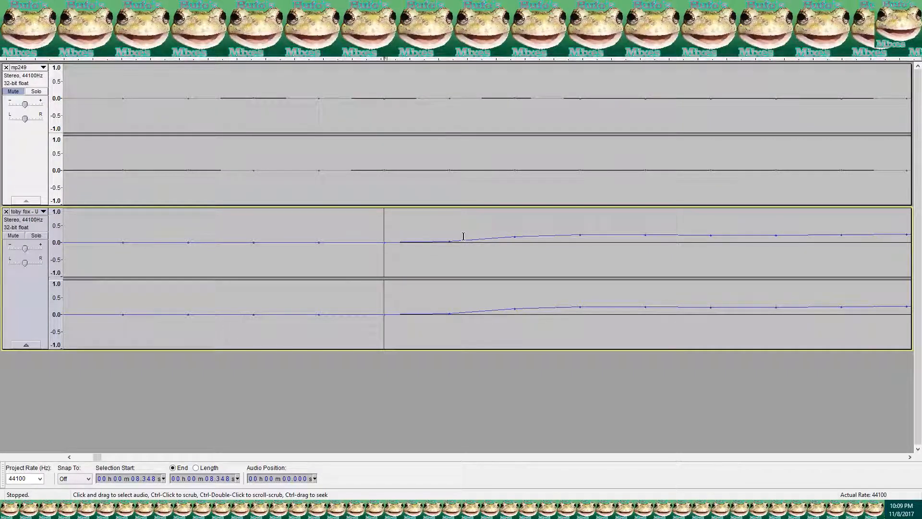
- Select the toby fox audio from the track's start to the cursor at 8.348 s and play the selection
{"action": "scroll", "coordinate": [416, 185], "scroll_direction": "down", "scroll_amount": 4}
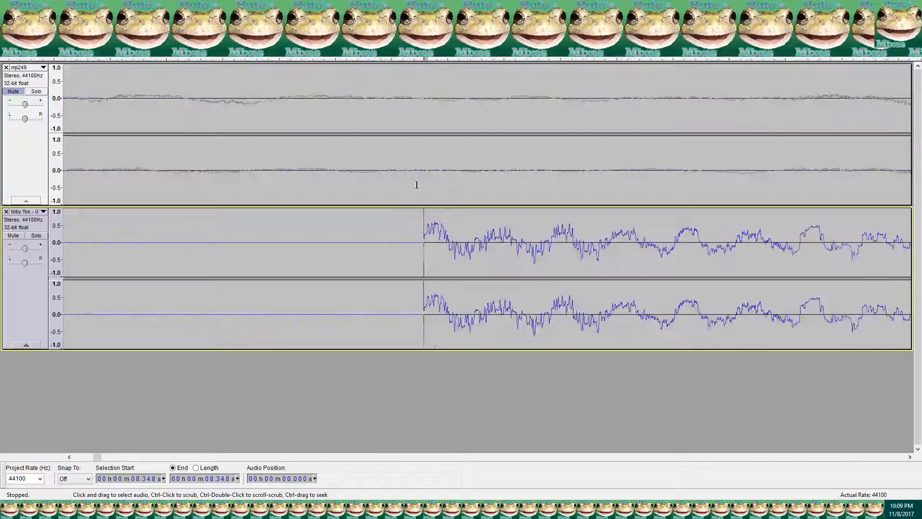
{"action": "scroll", "coordinate": [417, 185], "scroll_direction": "down", "scroll_amount": 4}
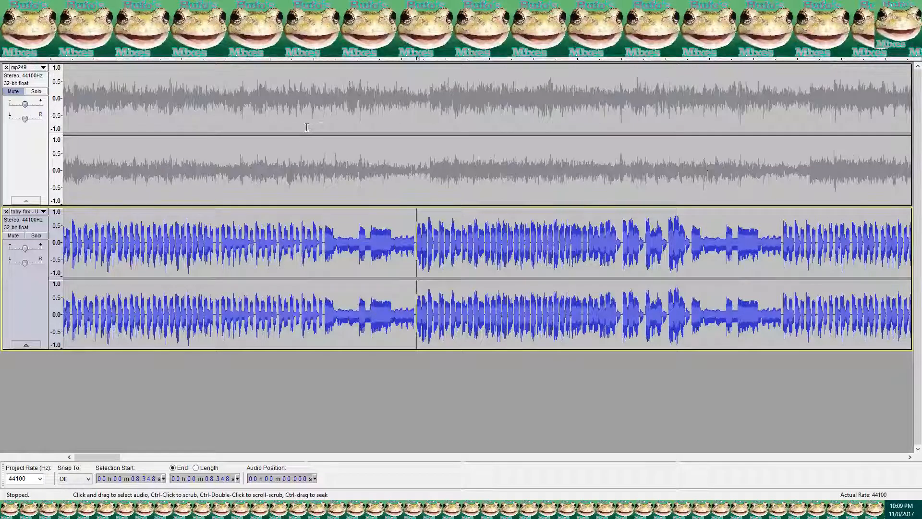
{"action": "key", "text": "shift+Home"}
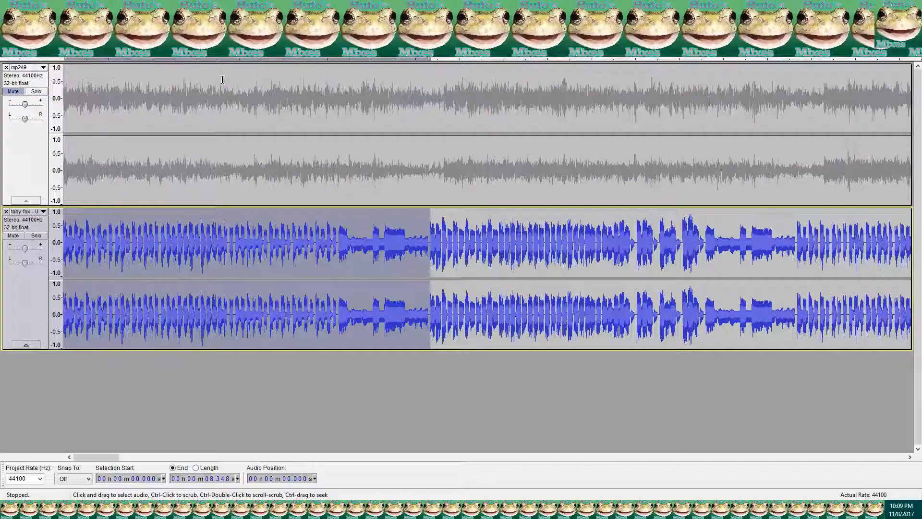
{"action": "key", "text": "space"}
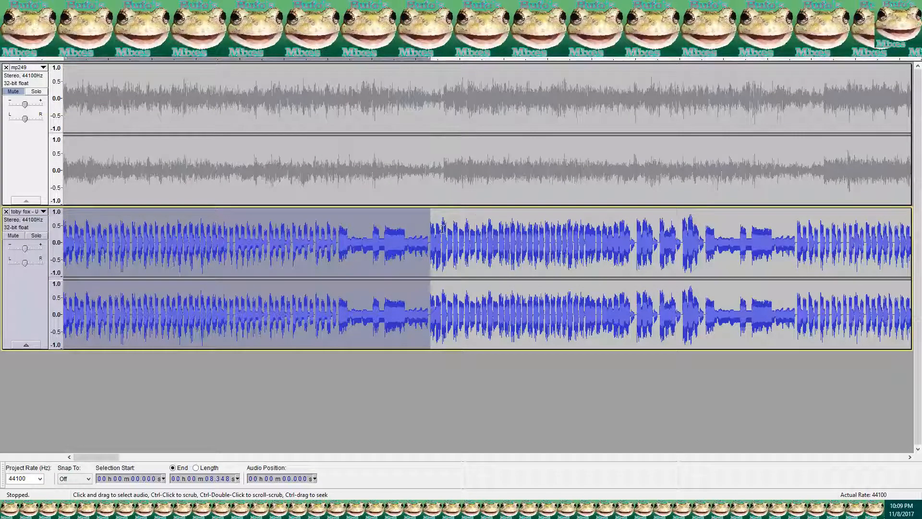
- Switch to Calculator and record the mp249 time 4.33051 in a separate text note
{"action": "scroll", "coordinate": [442, 229], "scroll_direction": "up", "scroll_amount": 12}
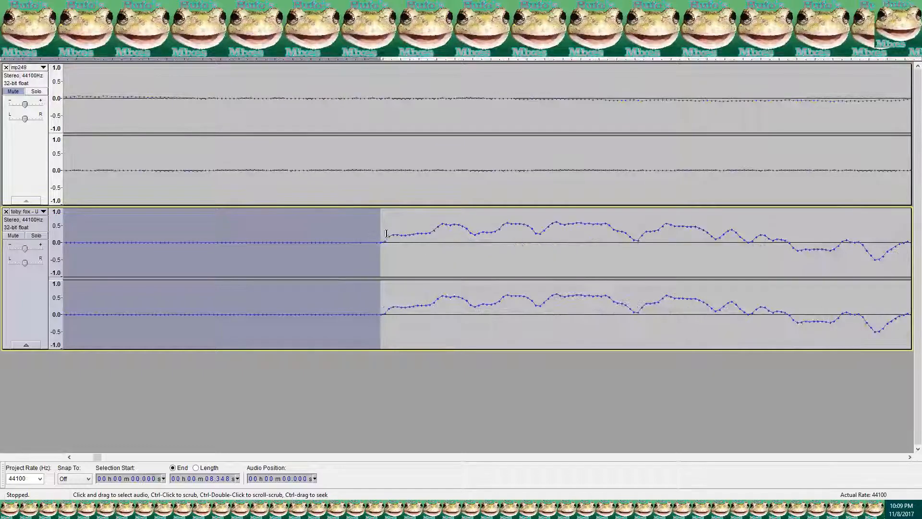
{"action": "scroll", "coordinate": [389, 232], "scroll_direction": "up", "scroll_amount": 4}
{"action": "key", "text": "alt+Tab"}
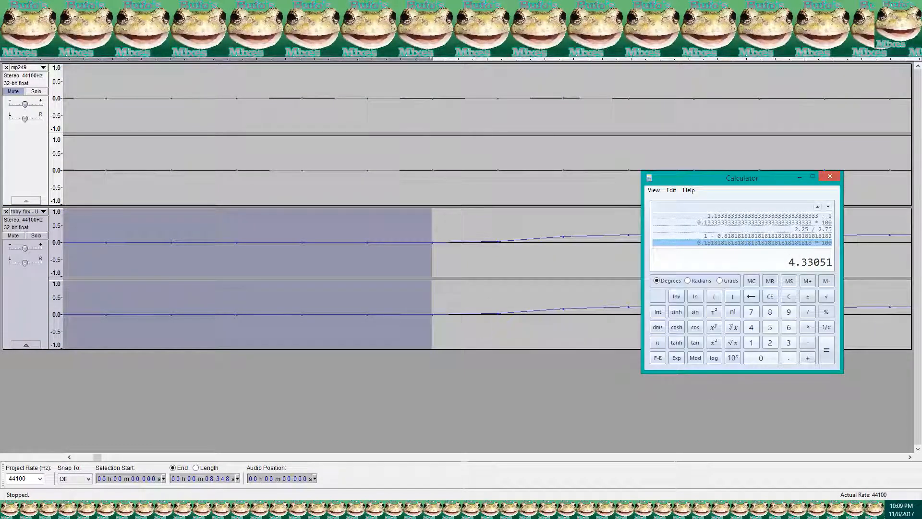
{"action": "left_click", "coordinate": [475, 509]}
{"action": "left_click_drag", "start_coordinate": [664, 72], "coordinate": [921, 55]}
{"action": "type", "text": "4.33051"}
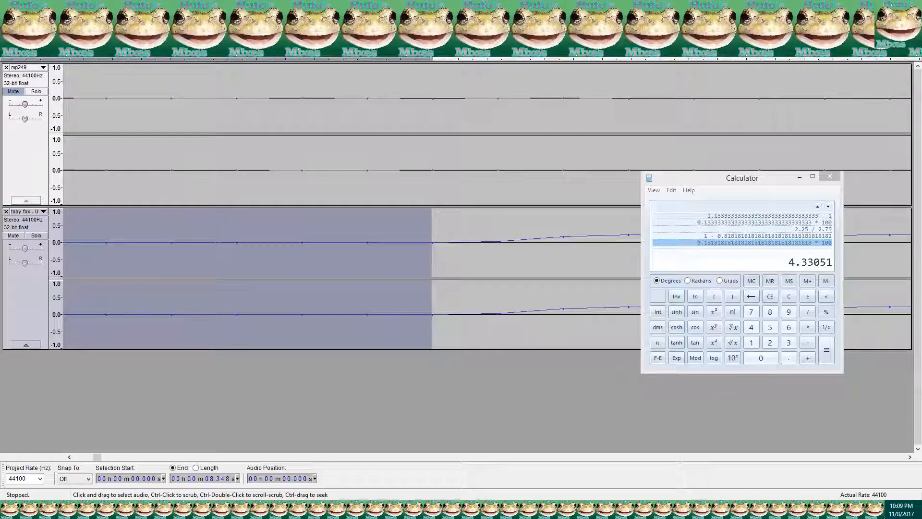
{"action": "left_click", "coordinate": [833, 191]}
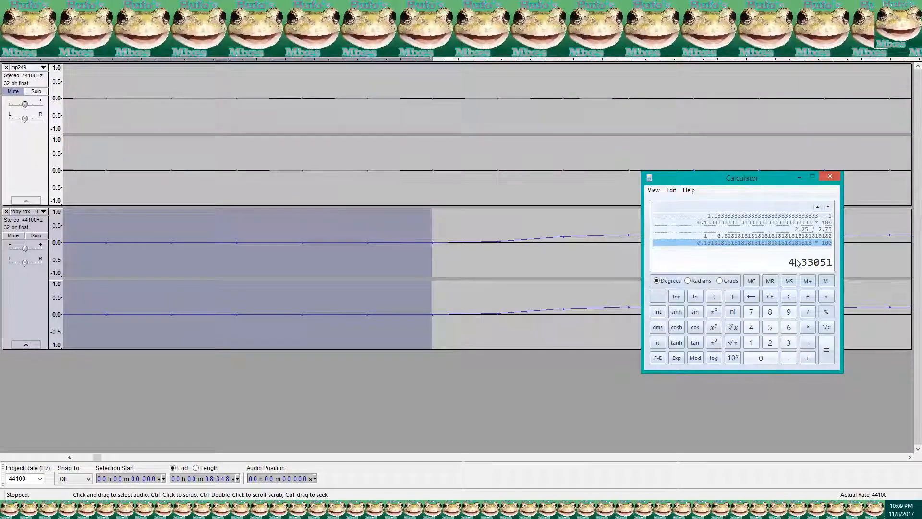
- Replace the Calculator entry with the toby fox section length 8.34789
{"action": "left_click", "coordinate": [412, 51]}
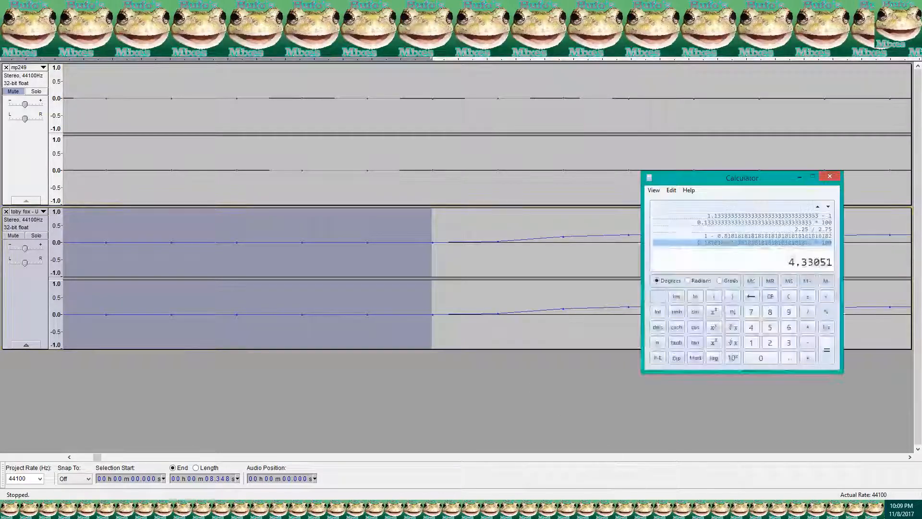
{"action": "key", "text": "alt+Tab"}
{"action": "type", "text": "8"}
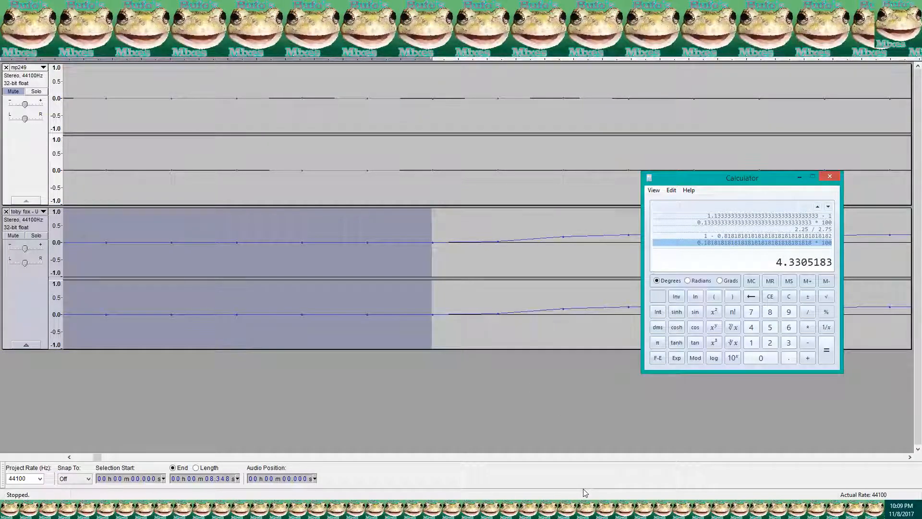
{"action": "key", "text": "Escape"}
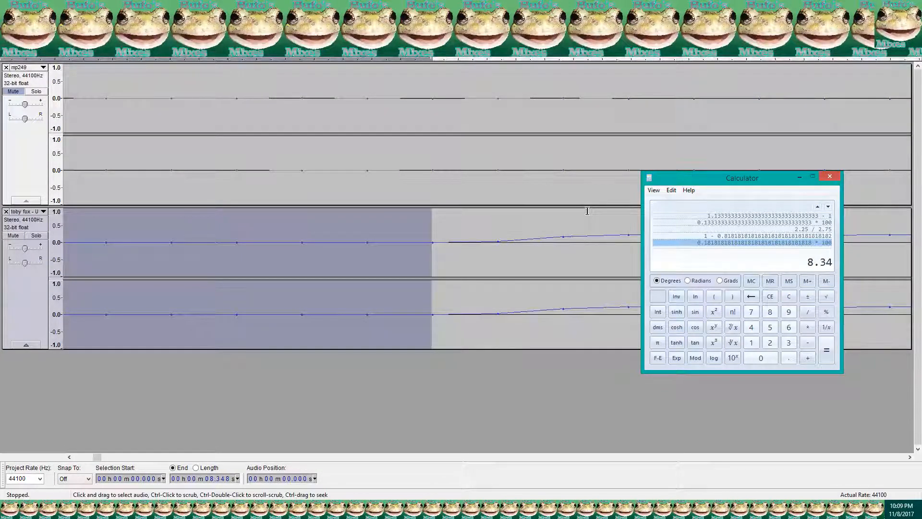
{"action": "type", "text": "789"}
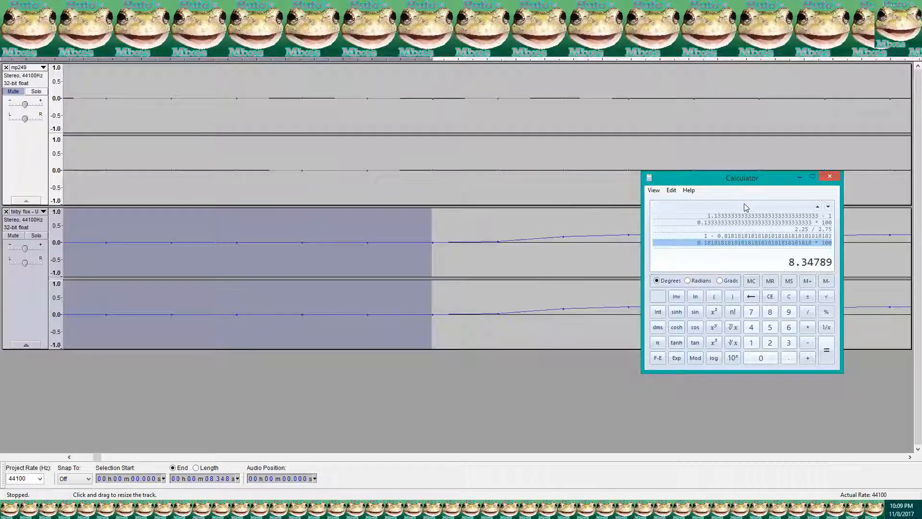
- Copy 8.34789 from Calculator into the text note and move the note out of the way
{"action": "right_click", "coordinate": [813, 262]}
{"action": "left_click", "coordinate": [817, 268]}
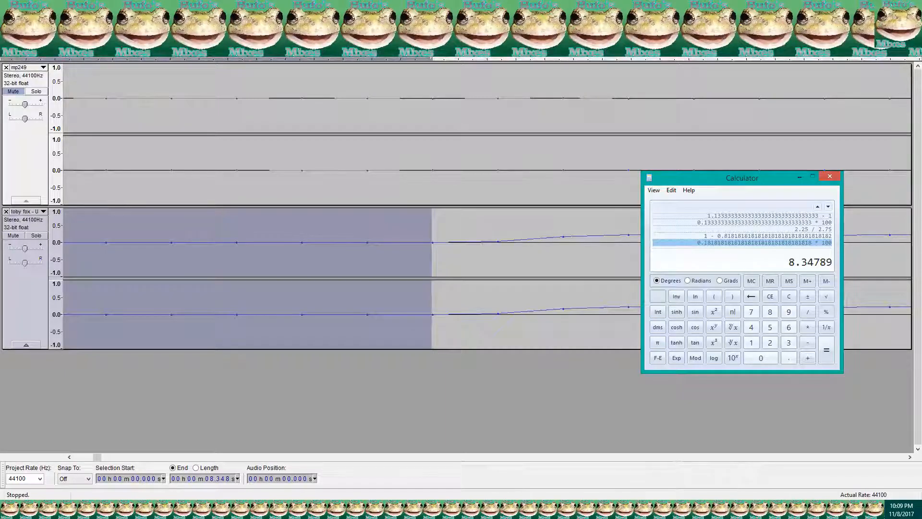
{"action": "left_click", "coordinate": [591, 453]}
{"action": "left_click_drag", "start_coordinate": [921, 43], "coordinate": [337, 29]}
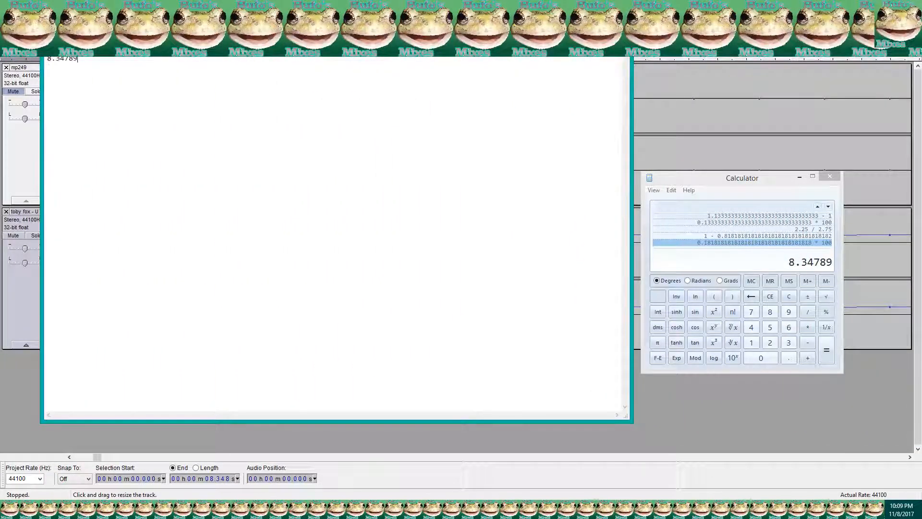
{"action": "left_click_drag", "start_coordinate": [336, 30], "coordinate": [921, 53]}
- Divide the toby fox length 8.34789 by 2 in Calculator
{"action": "left_click", "coordinate": [729, 184]}
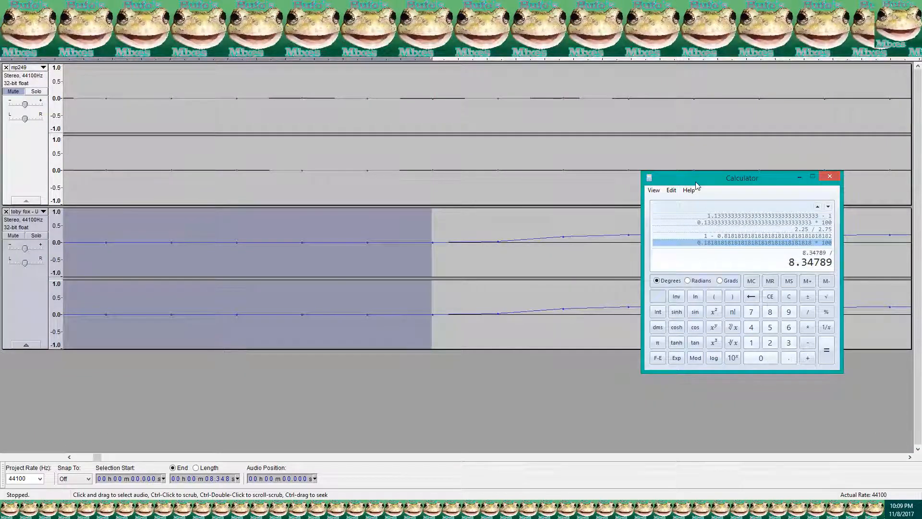
{"action": "type", "text": "2"}
{"action": "key", "text": "Return"}
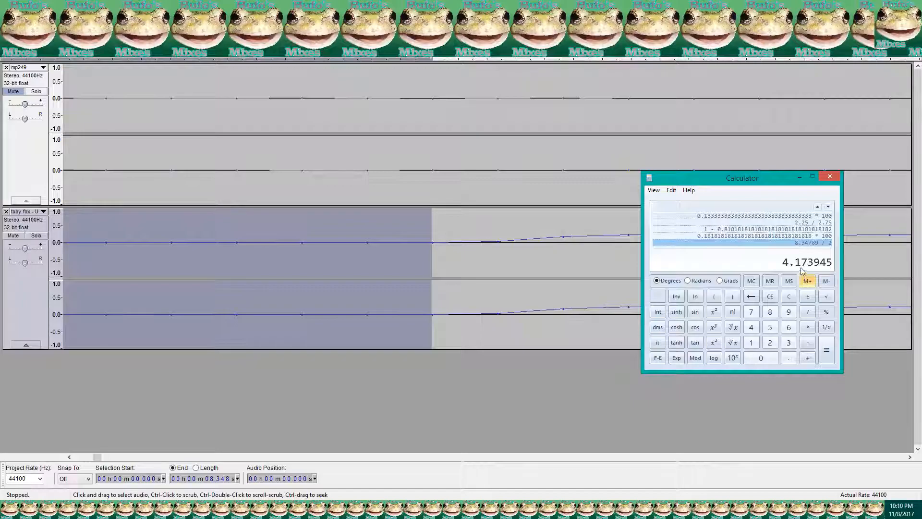
- Switch back to Audacity, replay toby fox from the start, and place the cursor on the beat onset at 4.174 s
{"action": "left_click", "coordinate": [158, 15]}
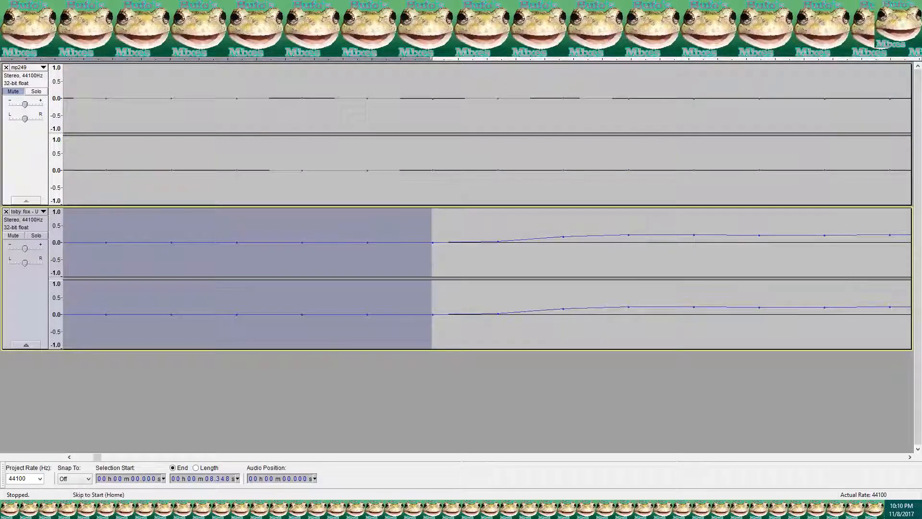
{"action": "key", "text": "Home"}
{"action": "key", "text": "space"}
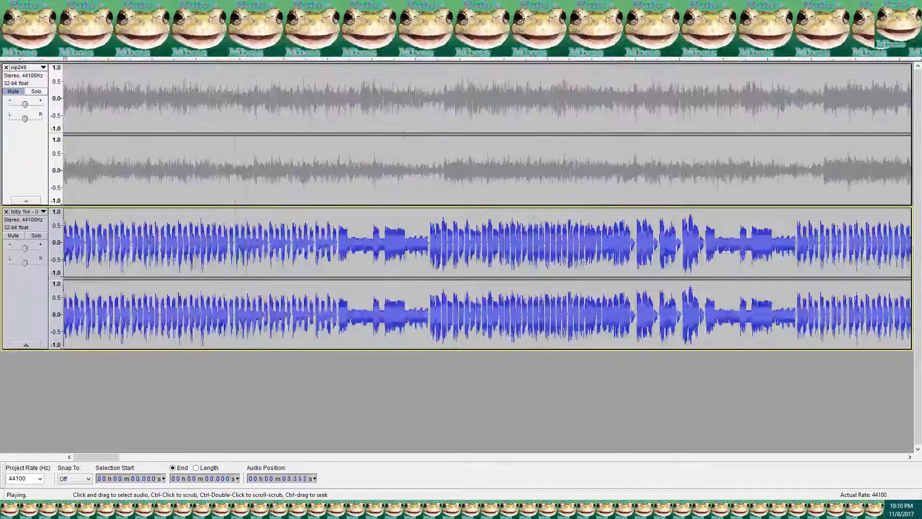
{"action": "key", "text": "space"}
{"action": "scroll", "coordinate": [287, 258], "scroll_direction": "up", "scroll_amount": 4}
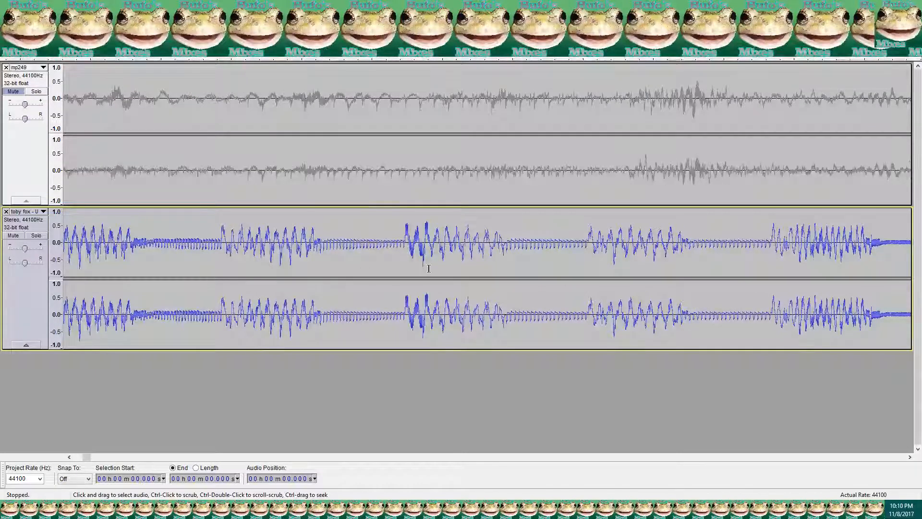
{"action": "scroll", "coordinate": [428, 268], "scroll_direction": "up", "scroll_amount": 1}
{"action": "scroll", "coordinate": [381, 259], "scroll_direction": "up", "scroll_amount": 6}
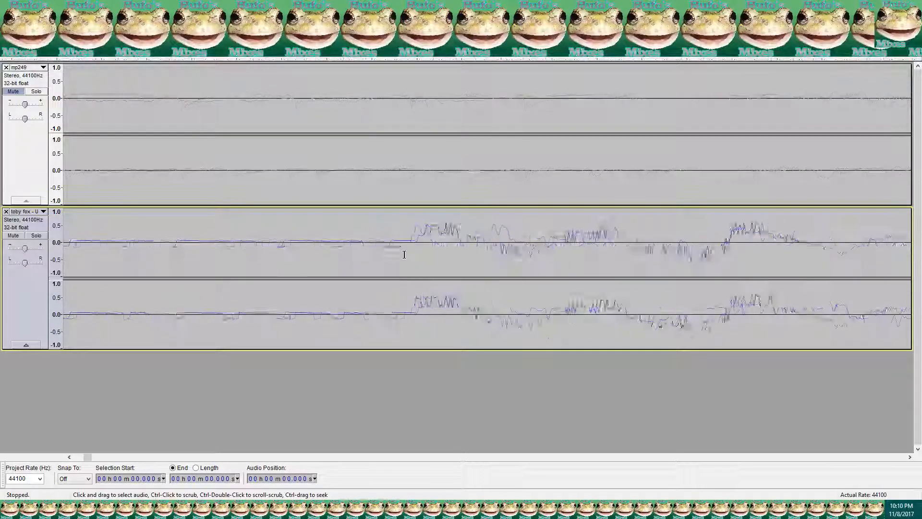
{"action": "left_click", "coordinate": [470, 241]}
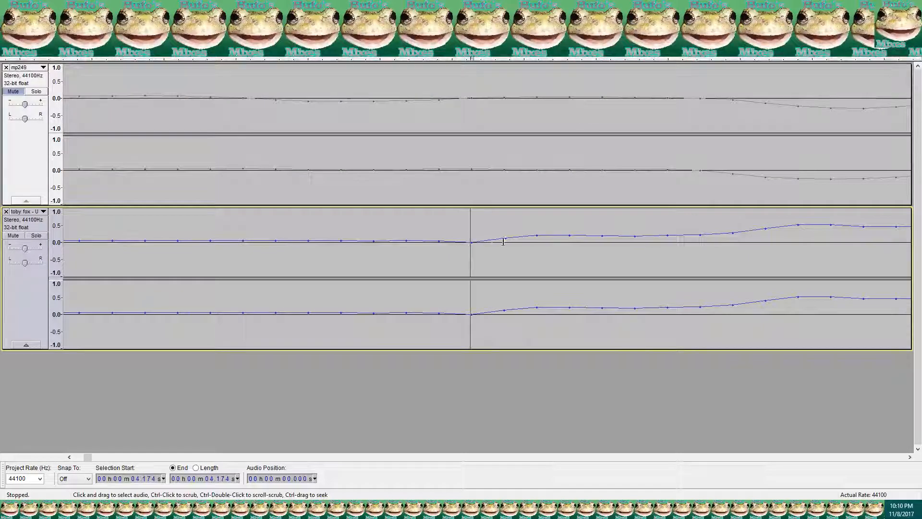
- Play from the 4.174 s cursor, then select toby fox from the start to that point and play the selection
{"action": "key", "text": "space"}
{"action": "scroll", "coordinate": [469, 211], "scroll_direction": "down", "scroll_amount": 8}
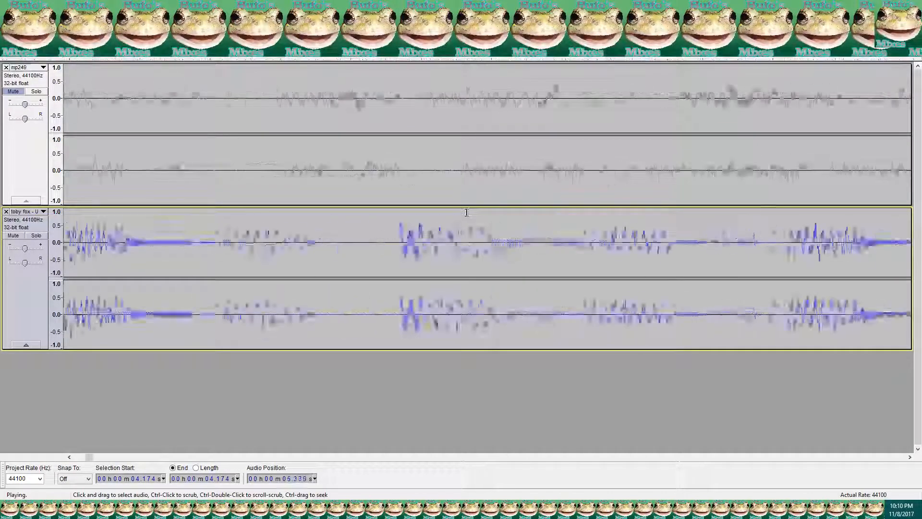
{"action": "scroll", "coordinate": [466, 212], "scroll_direction": "down", "scroll_amount": 3}
{"action": "scroll", "coordinate": [466, 213], "scroll_direction": "up", "scroll_amount": 5}
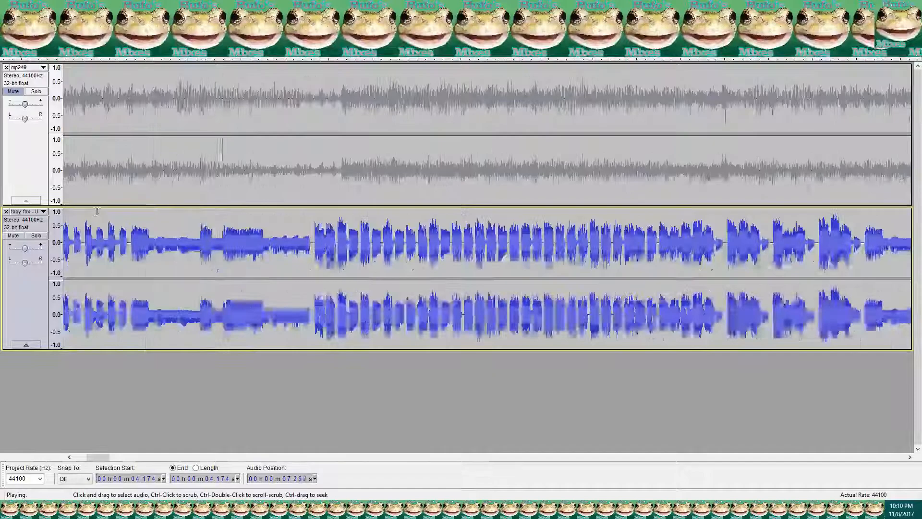
{"action": "key", "text": "space"}
{"action": "key", "text": "shift+Home"}
{"action": "key", "text": "space"}
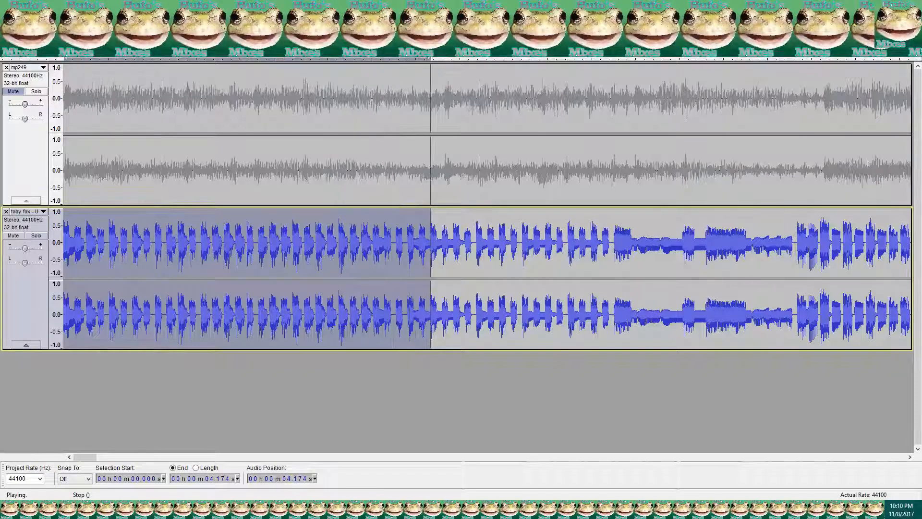
- Copy the halved length 4.173945 from Calculator and replace 8.34789 with it in the text note
{"action": "scroll", "coordinate": [425, 234], "scroll_direction": "up", "scroll_amount": 5}
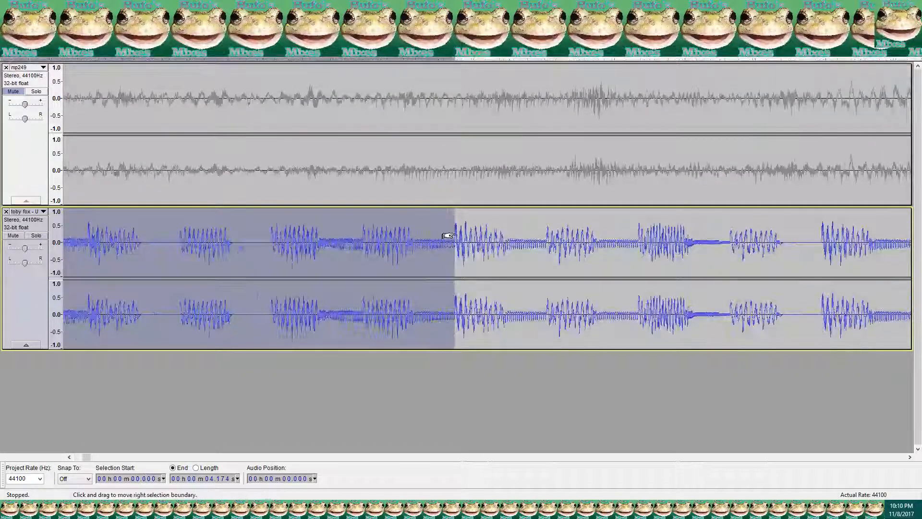
{"action": "scroll", "coordinate": [304, 238], "scroll_direction": "up", "scroll_amount": 4}
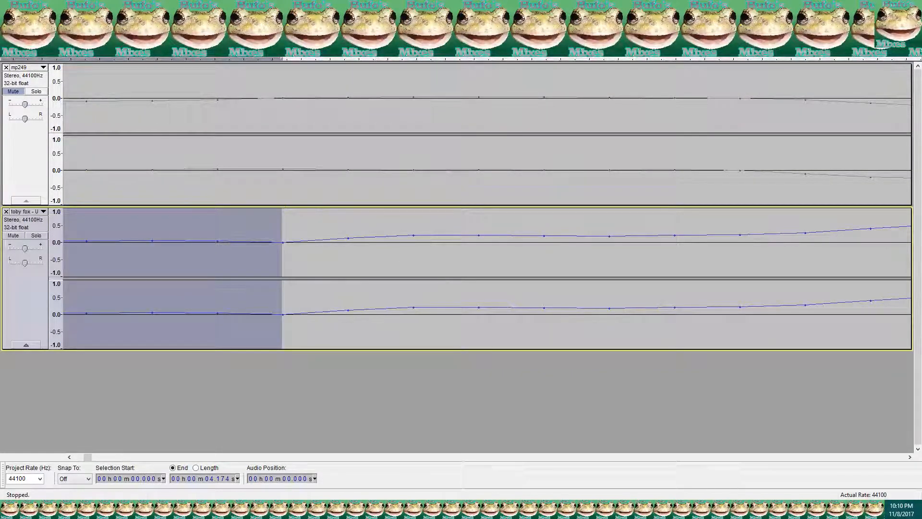
{"action": "key", "text": "alt+Tab"}
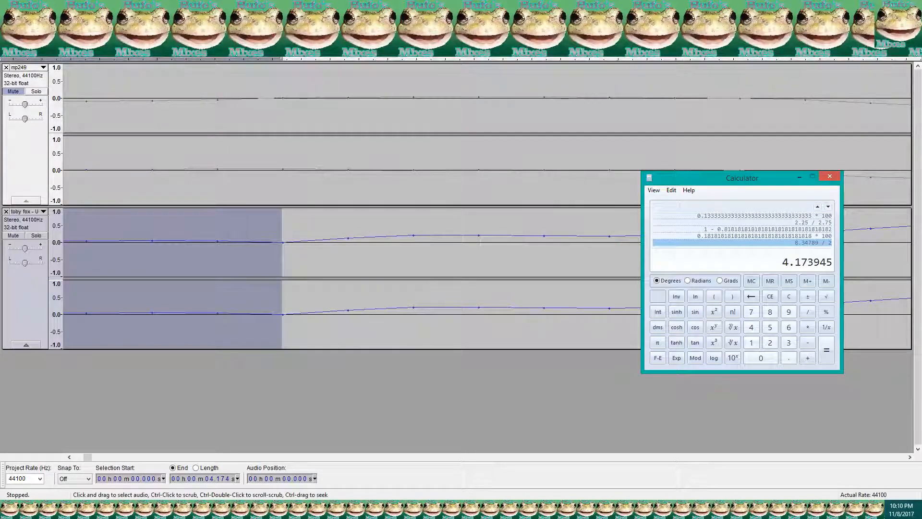
{"action": "left_click_drag", "start_coordinate": [921, 26], "coordinate": [163, 34]}
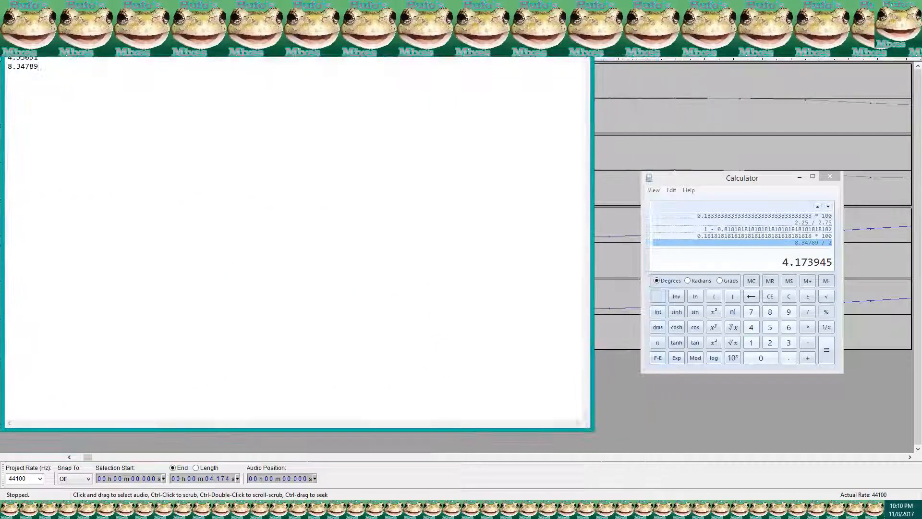
{"action": "right_click", "coordinate": [798, 260]}
{"action": "left_click", "coordinate": [812, 264]}
{"action": "left_click", "coordinate": [173, 72]}
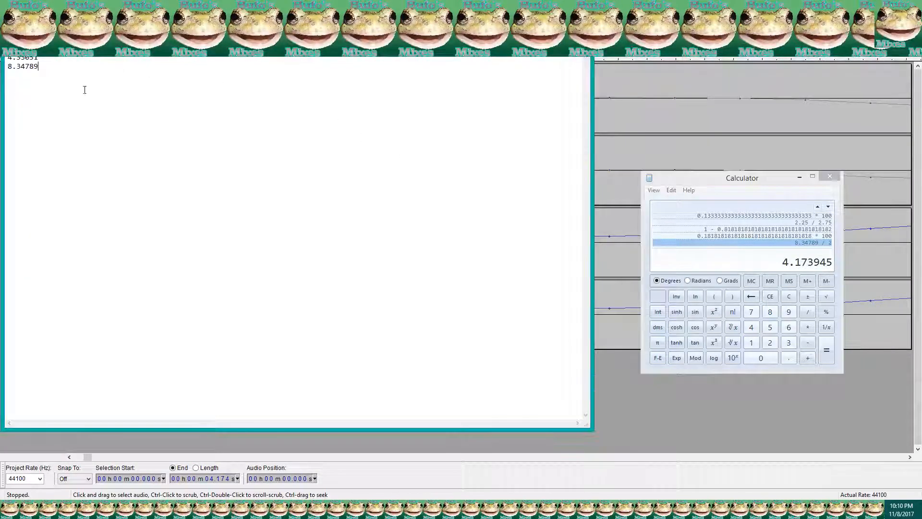
{"action": "key", "text": "shift+Home"}
{"action": "type", "text": "4.173945"}
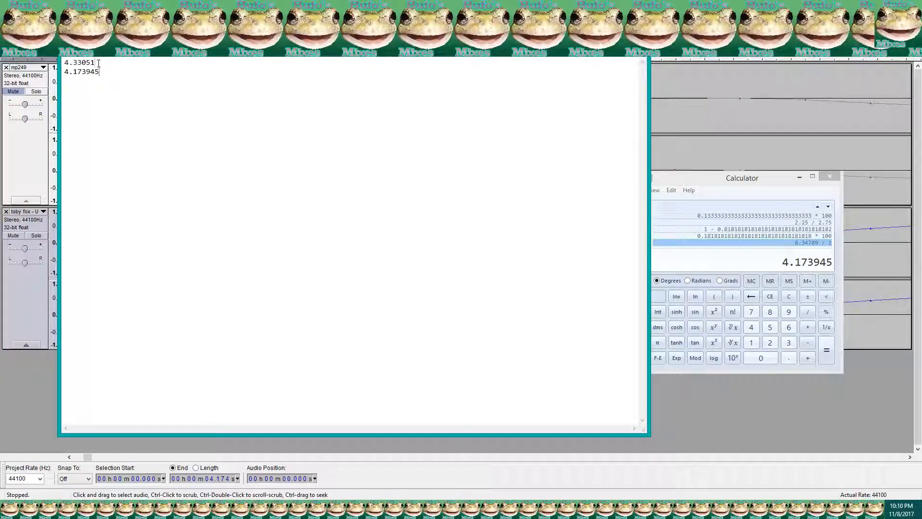
- Move the note aside and divide the mp249 length 4.33051 by the toby fox length 4.173945 in Calculator
{"action": "left_click_drag", "start_coordinate": [336, 39], "coordinate": [279, 45]}
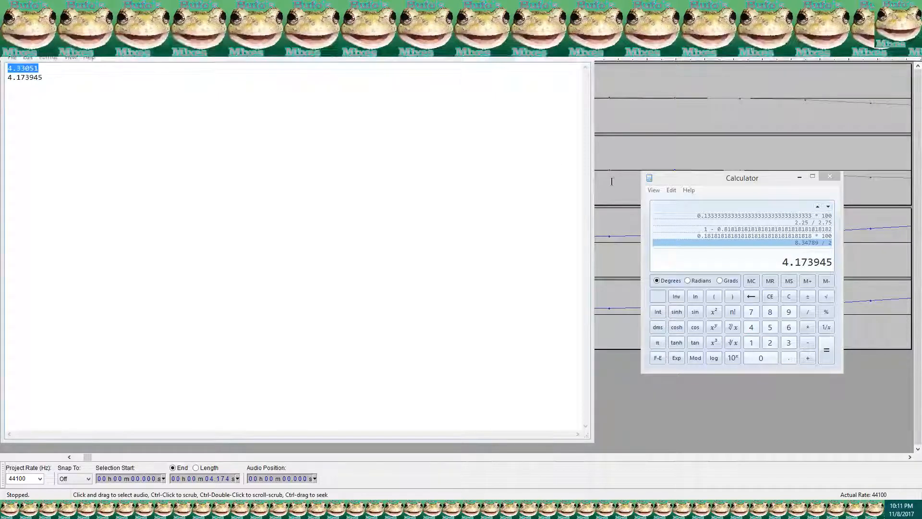
{"action": "left_click", "coordinate": [789, 265]}
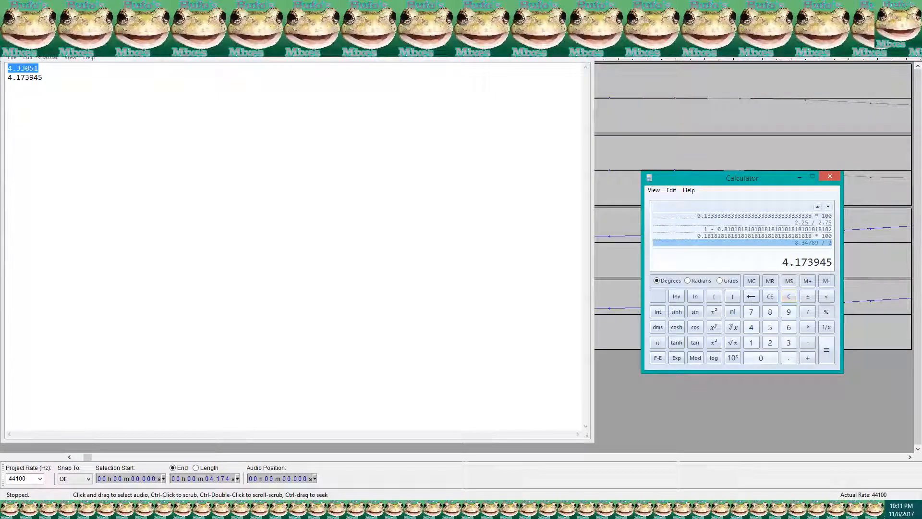
{"action": "left_click", "coordinate": [389, 48]}
{"action": "left_click", "coordinate": [743, 183]}
{"action": "type", "text": "4.33051"}
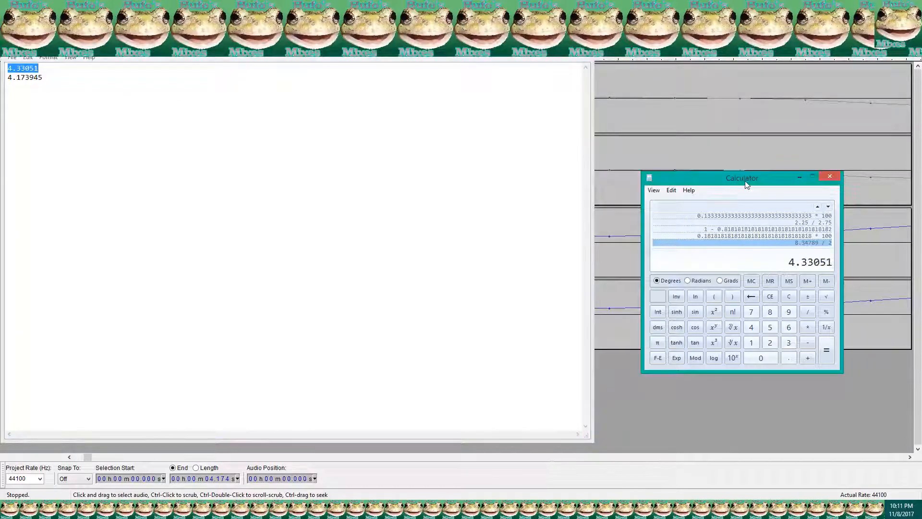
{"action": "key", "text": "slash"}
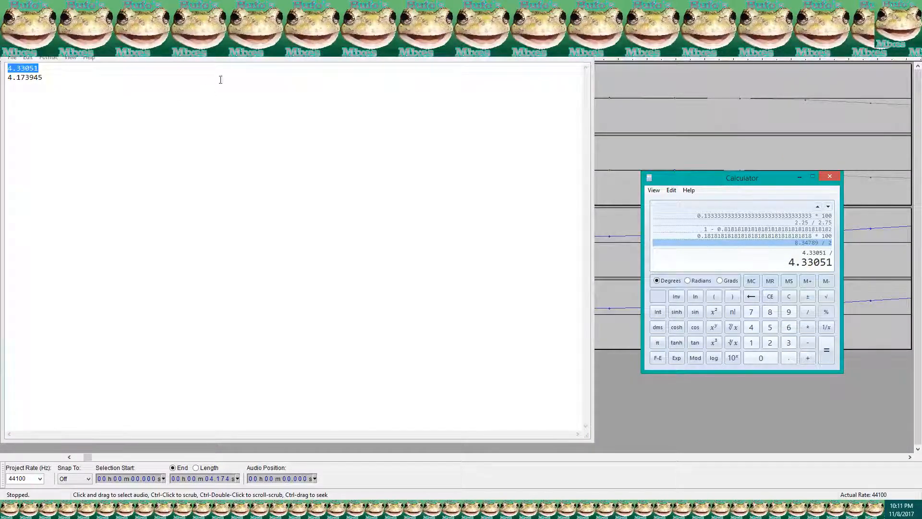
{"action": "left_click", "coordinate": [61, 77]}
{"action": "left_click_drag", "start_coordinate": [61, 77], "coordinate": [6, 77]}
{"action": "key", "text": "ctrl+c"}
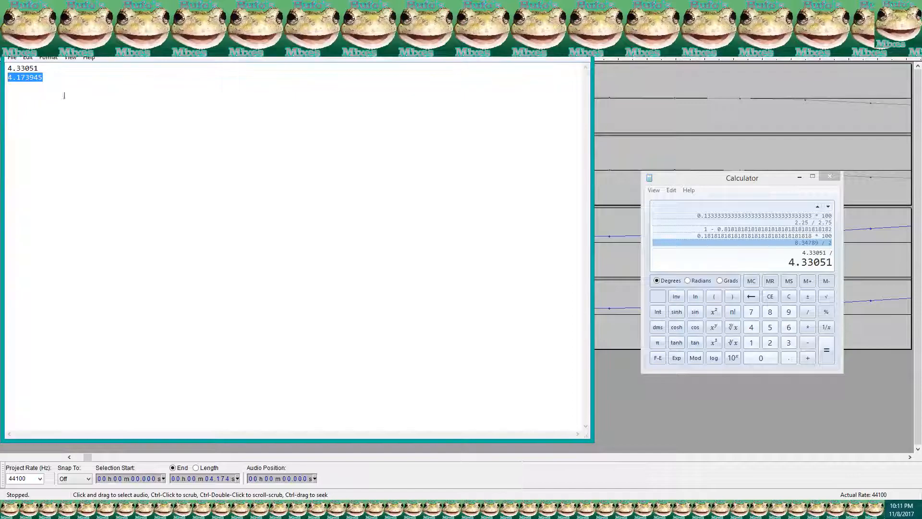
{"action": "left_click", "coordinate": [741, 185]}
{"action": "key", "text": "ctrl+v"}
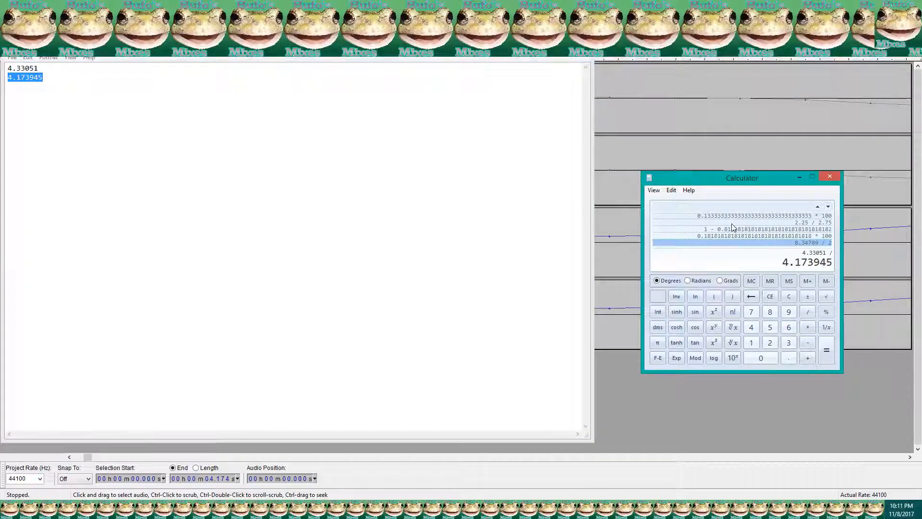
{"action": "key", "text": "Return"}
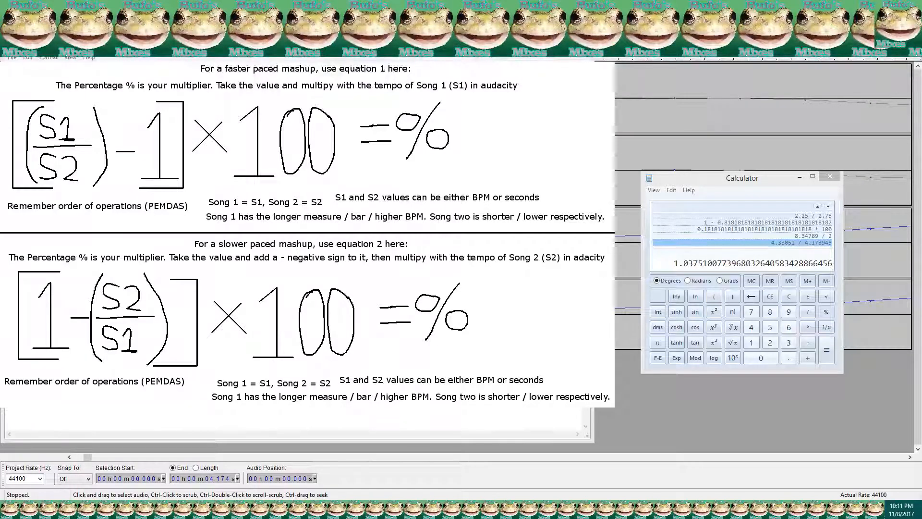
- Subtract 1 from the quotient and multiply the result by 100 in Calculator, moving the text note out of the way
{"action": "left_click", "coordinate": [703, 182]}
{"action": "type", "text": "-1"}
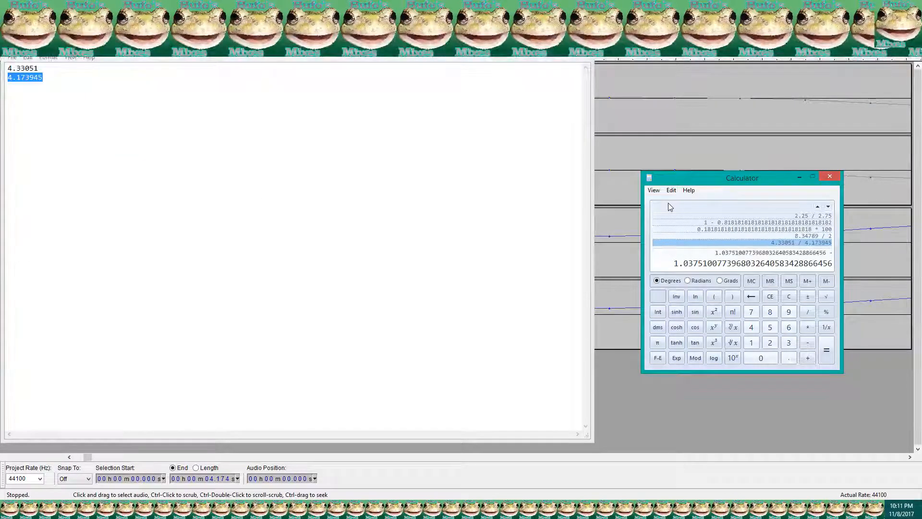
{"action": "key", "text": "Return"}
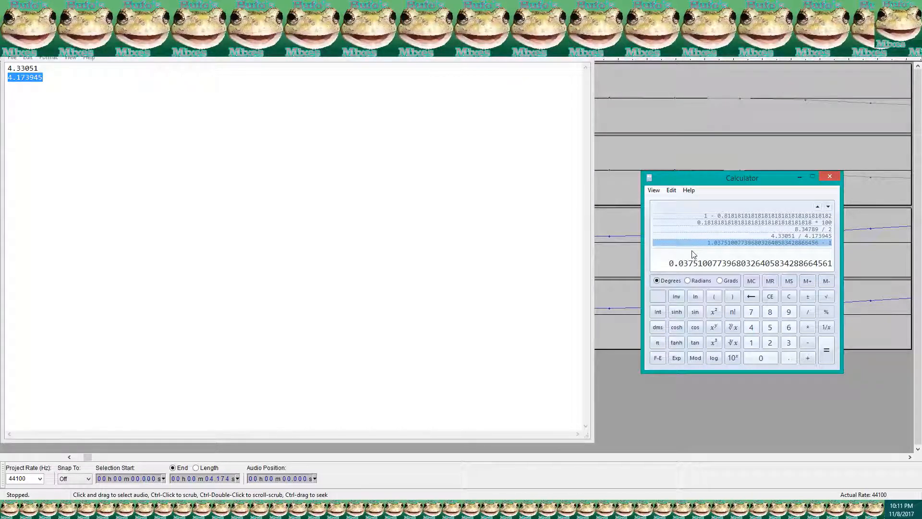
{"action": "left_click_drag", "start_coordinate": [269, 45], "coordinate": [921, 45]}
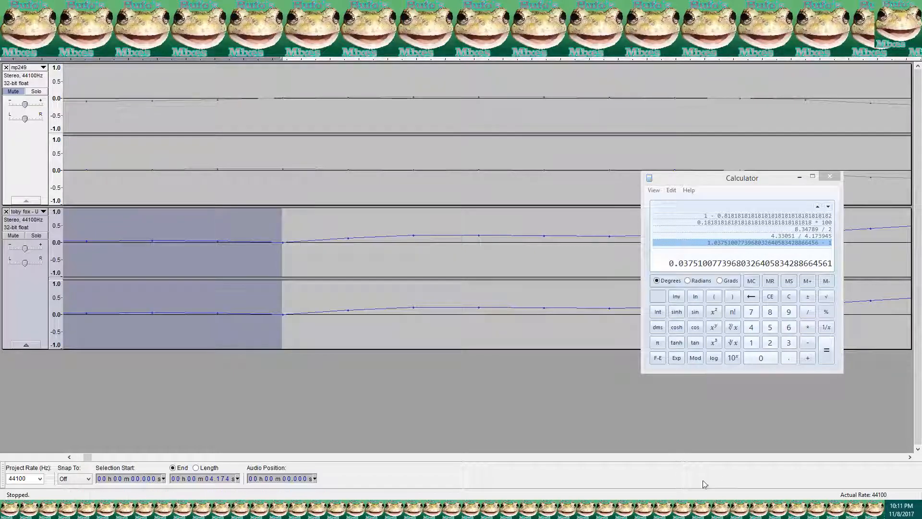
{"action": "mouse_move", "coordinate": [634, 509]}
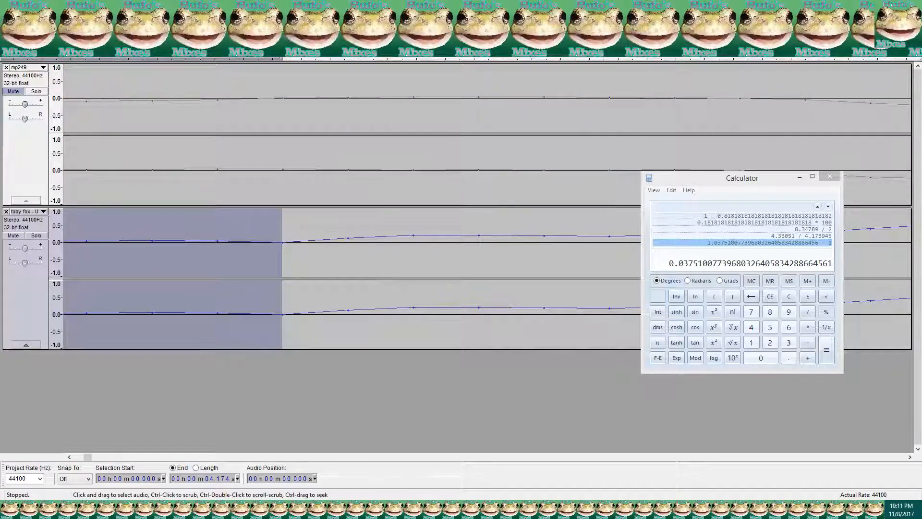
{"action": "left_click", "coordinate": [689, 183]}
{"action": "key", "text": "asterisk"}
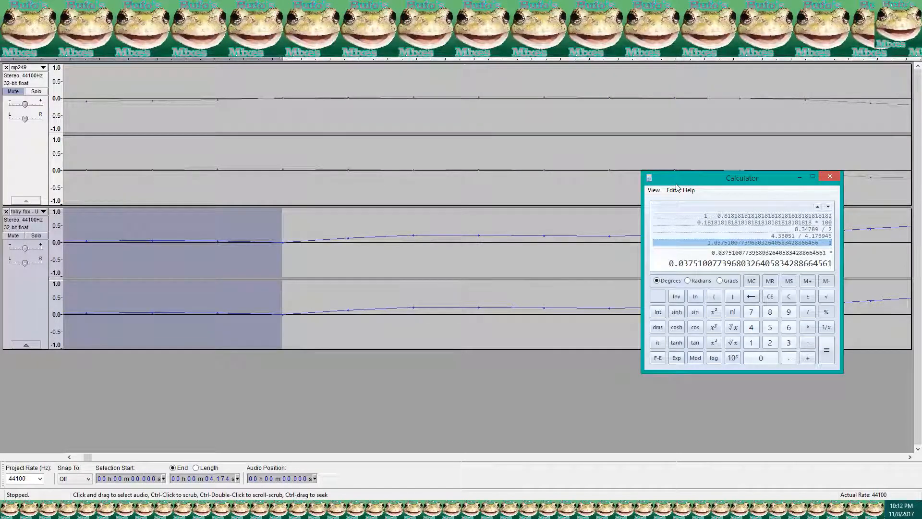
{"action": "key", "text": "1"}
{"action": "key", "text": "Return"}
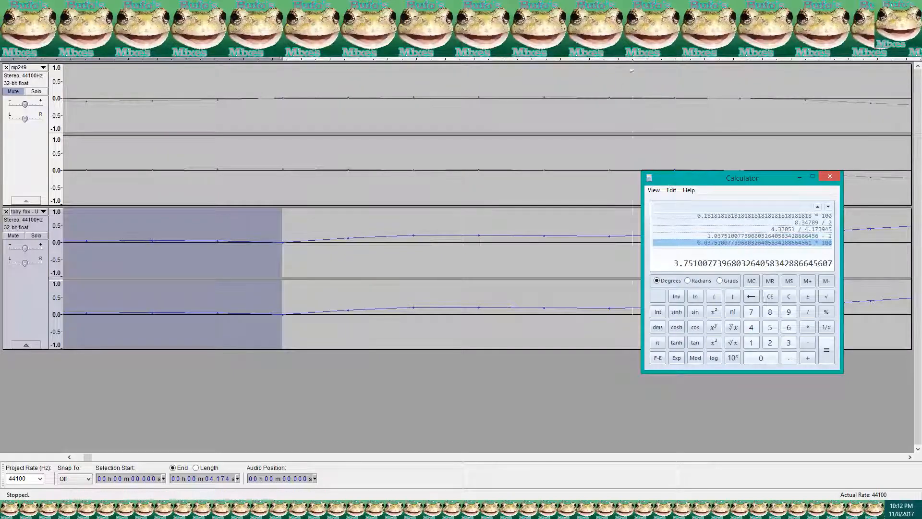
- Copy the percentage from Calculator and select the whole mp249 track from start to end in Audacity
{"action": "right_click", "coordinate": [705, 262]}
{"action": "left_click", "coordinate": [718, 265]}
{"action": "left_click", "coordinate": [173, 87]}
{"action": "left_click", "coordinate": [254, 101]}
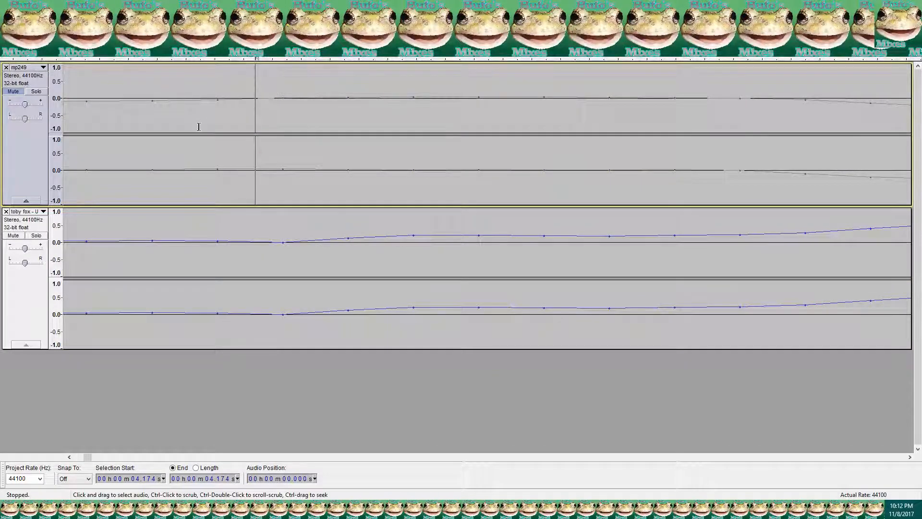
{"action": "key", "text": "Home"}
{"action": "key", "text": "shift+End"}
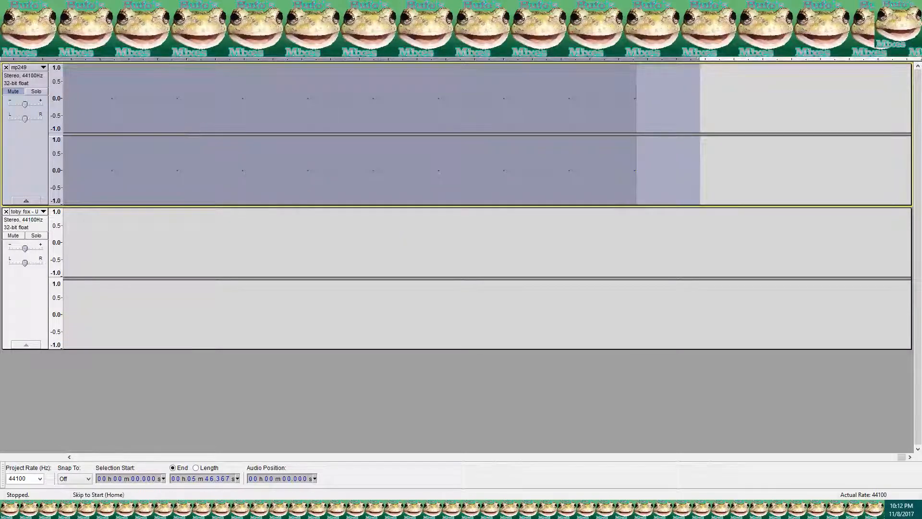
- Open the Change Tempo effect for the selected mp249 track and set the percent change to 3.751
{"action": "key", "text": "alt+c"}
{"action": "left_click", "coordinate": [212, 107]}
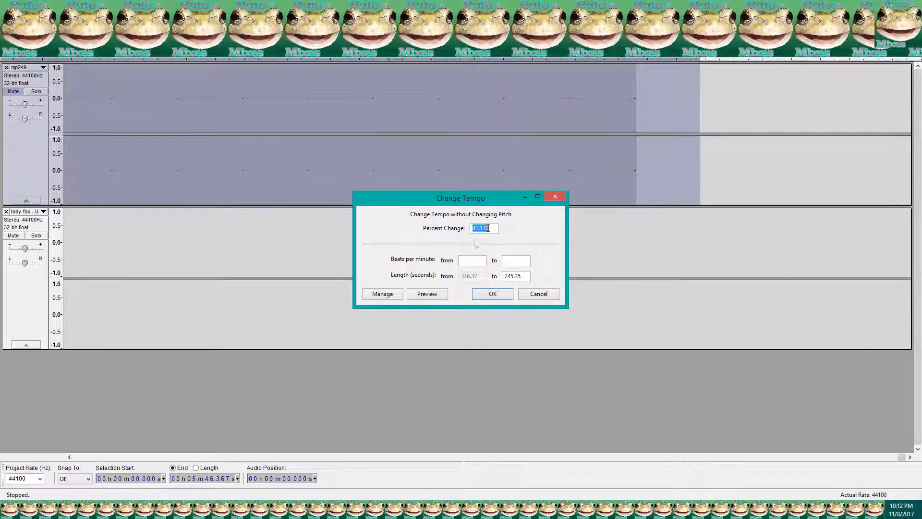
{"action": "type", "text": "3.751"}
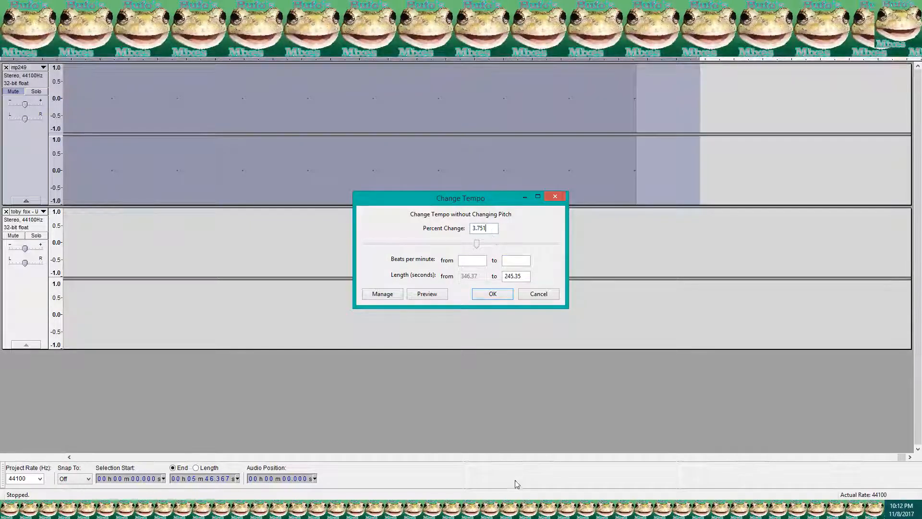
- Switch to the Audio Keychain page and review the BPM values of Spider Dance and Quadraxis Boss Theme
{"action": "key", "text": "alt+Tab"}
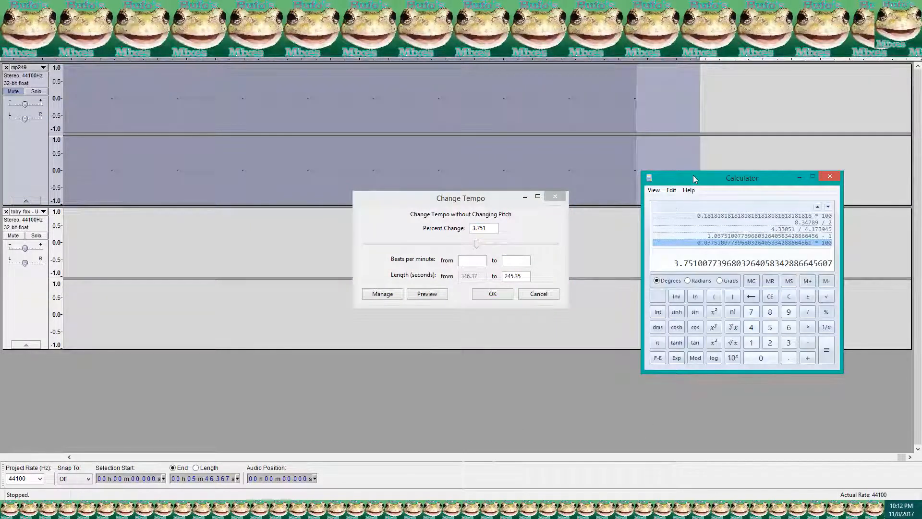
{"action": "left_click_drag", "start_coordinate": [693, 175], "coordinate": [720, 178]}
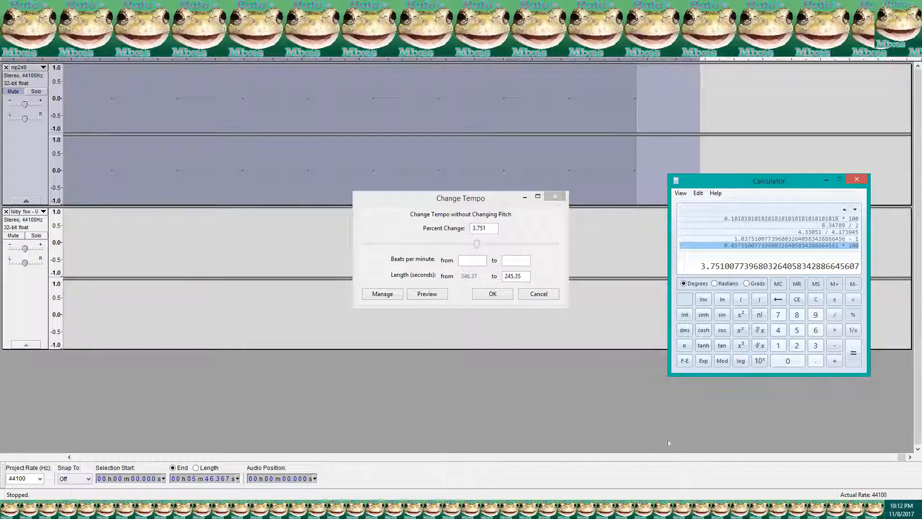
{"action": "key", "text": "alt+Tab"}
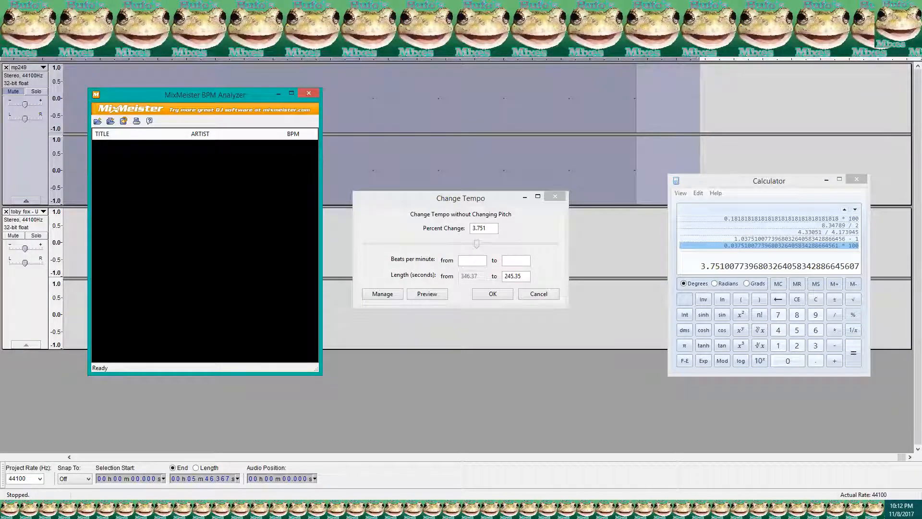
{"action": "key", "text": "alt+Tab"}
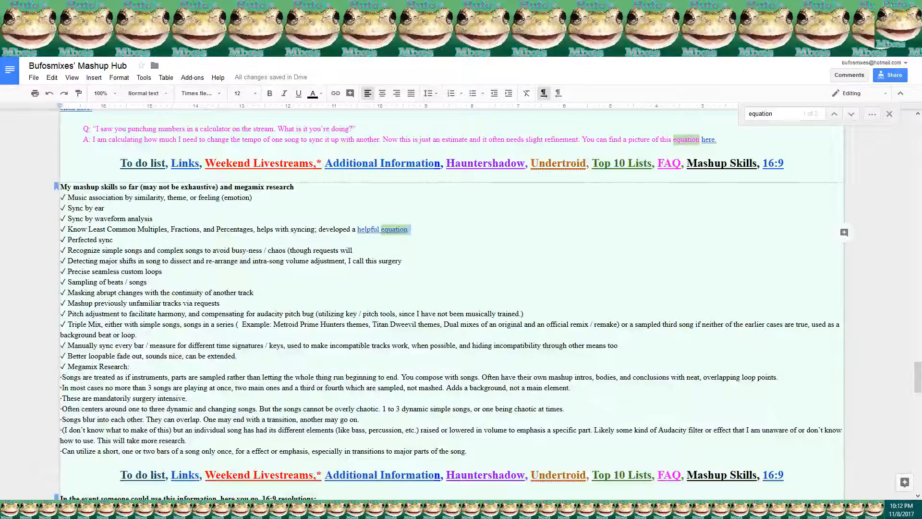
{"action": "key", "text": "alt+Tab"}
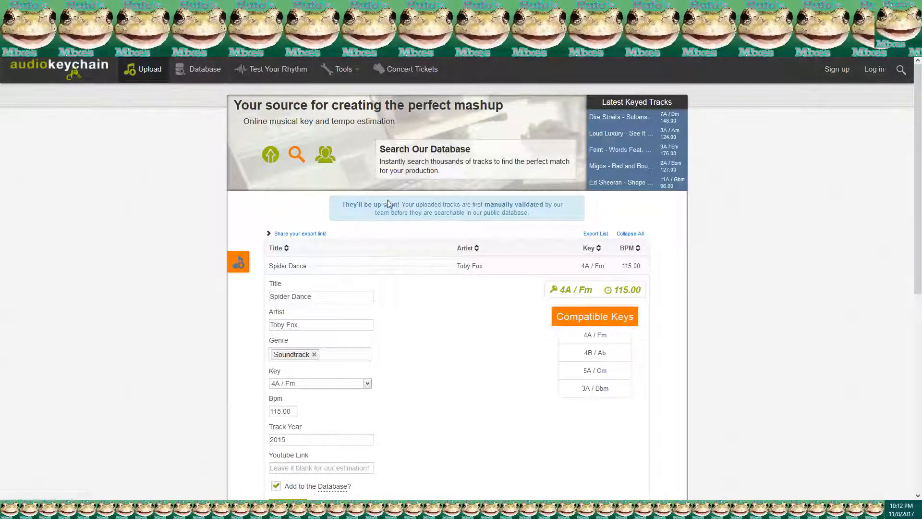
{"action": "scroll", "coordinate": [440, 220], "scroll_direction": "down", "scroll_amount": 1}
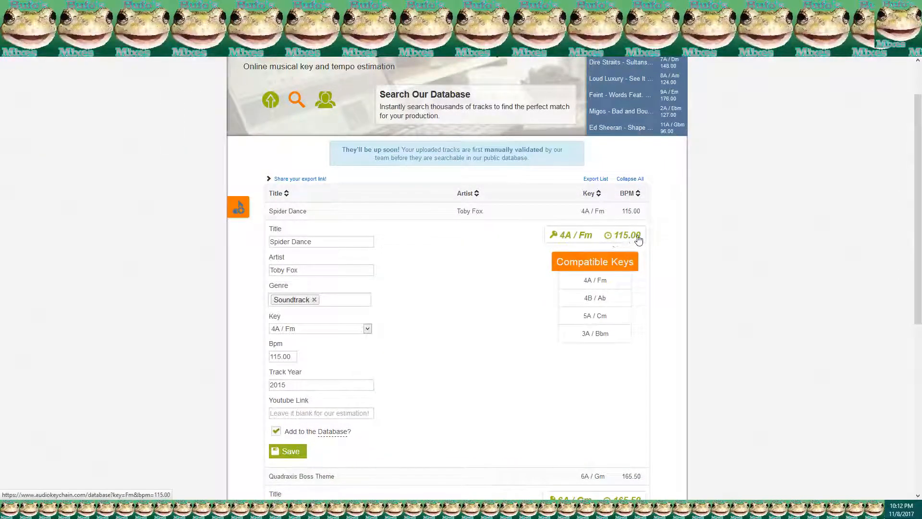
{"action": "scroll", "coordinate": [634, 240], "scroll_direction": "down", "scroll_amount": 2}
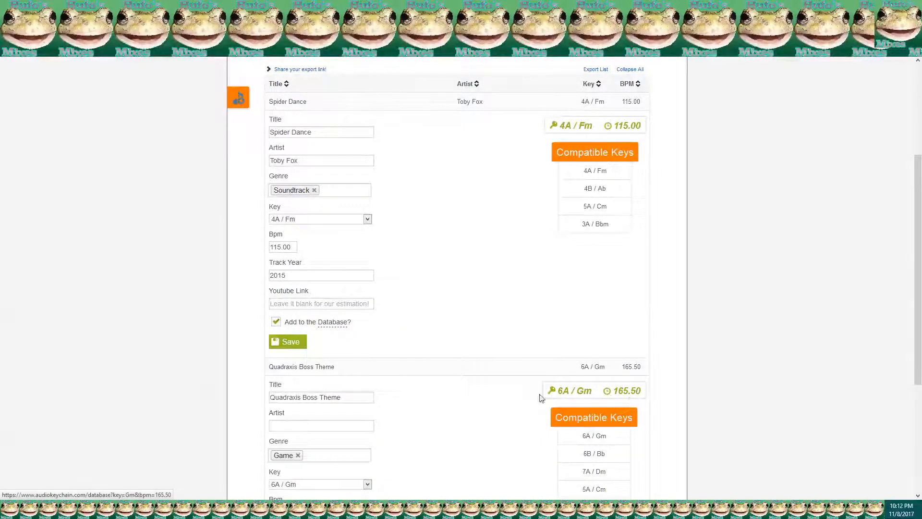
- Bring up Calculator over the Audio Keychain page and divide 165 by 114
{"action": "left_click", "coordinate": [636, 508]}
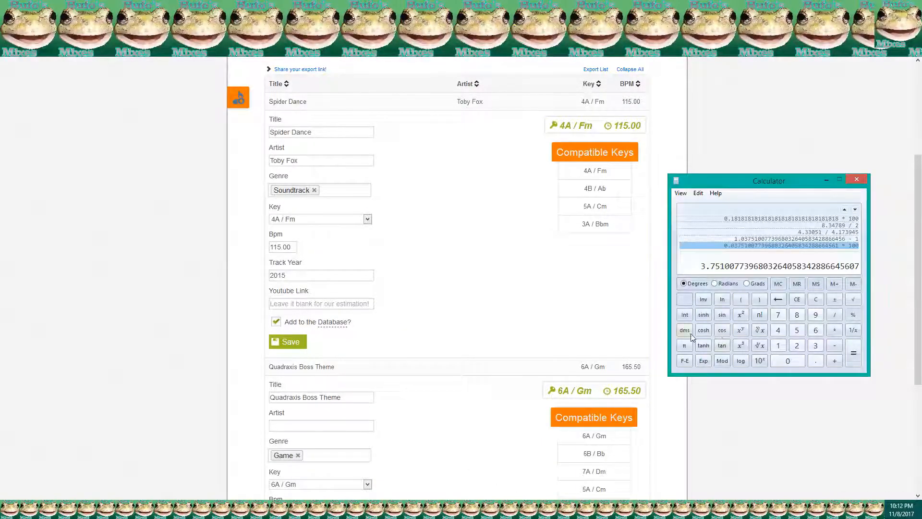
{"action": "type", "text": "114"}
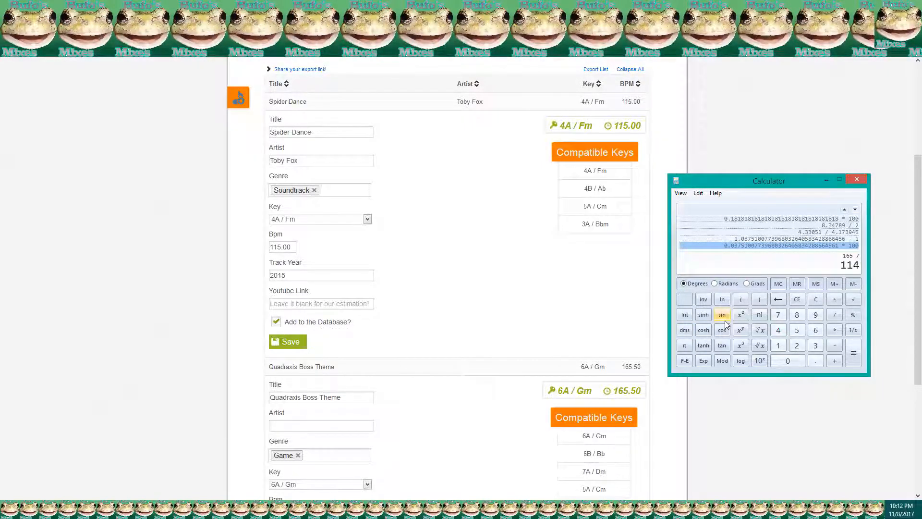
{"action": "key", "text": "Return"}
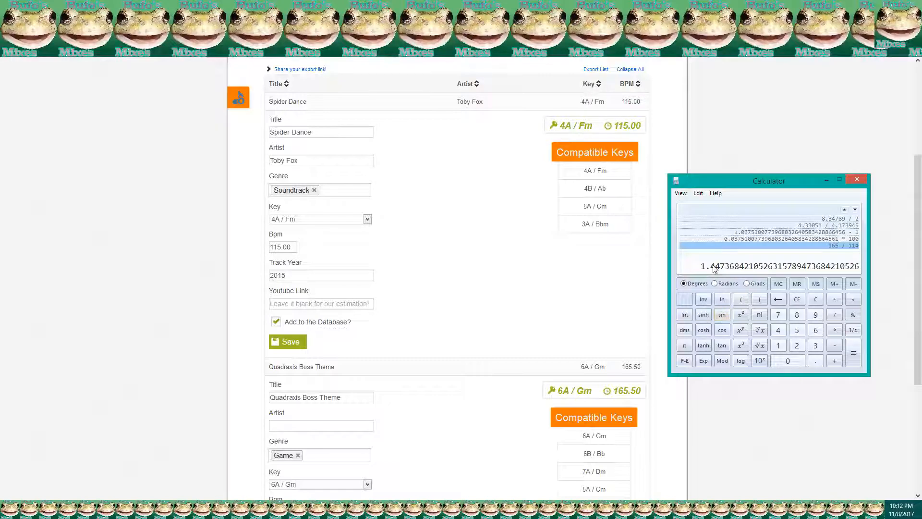
- Put Calculator away, bring up MixMeister BPM Analyzer to look at its empty track list, and close it
{"action": "left_click", "coordinate": [649, 230]}
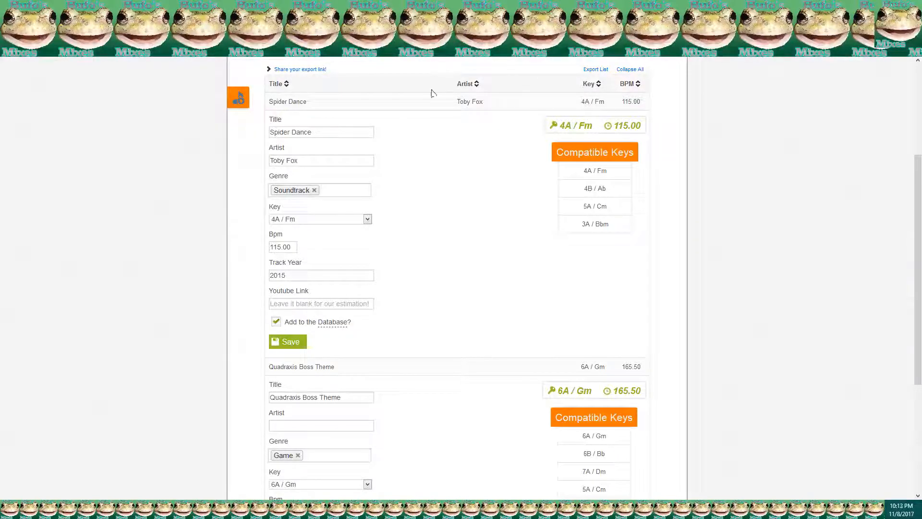
{"action": "key", "text": "alt+Tab"}
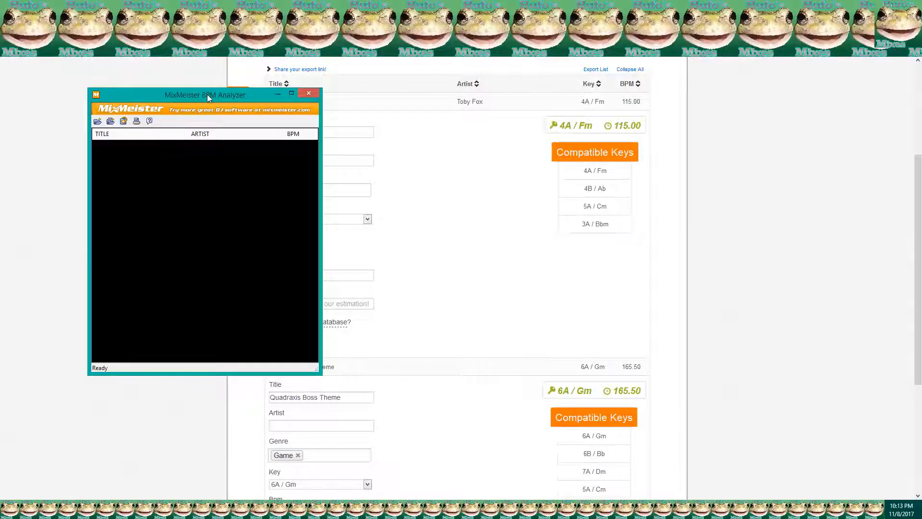
{"action": "left_click_drag", "start_coordinate": [206, 94], "coordinate": [130, 99]}
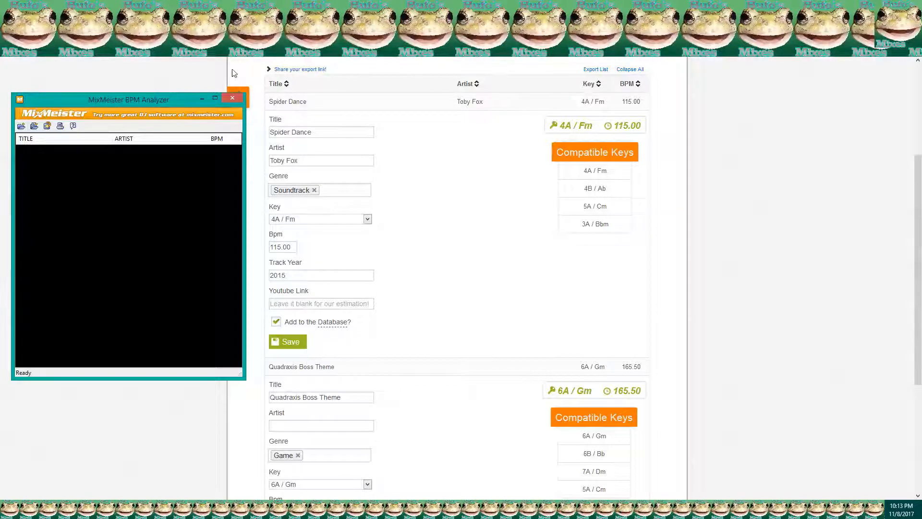
{"action": "left_click", "coordinate": [232, 98]}
{"action": "left_click", "coordinate": [498, 316]}
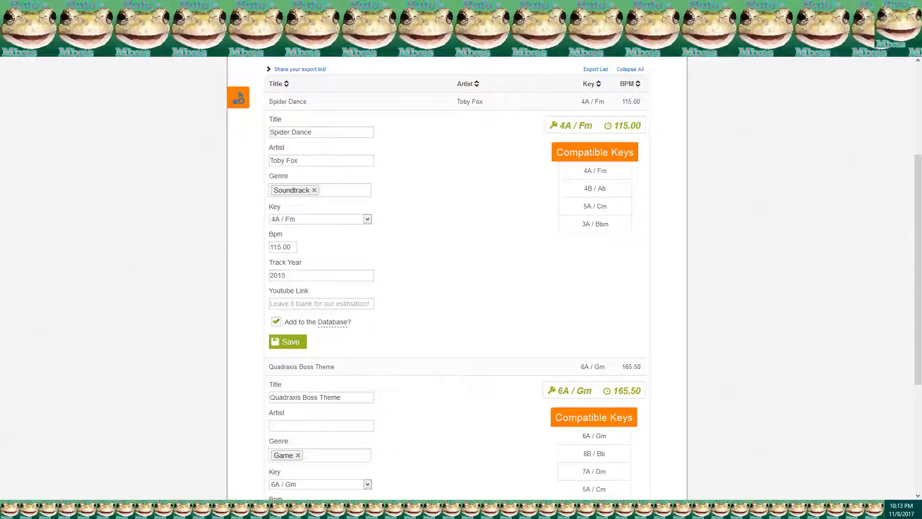
- Return to Audacity, apply the 3.751 percent tempo change to mp249 and unmute that track
{"action": "left_click", "coordinate": [467, 421]}
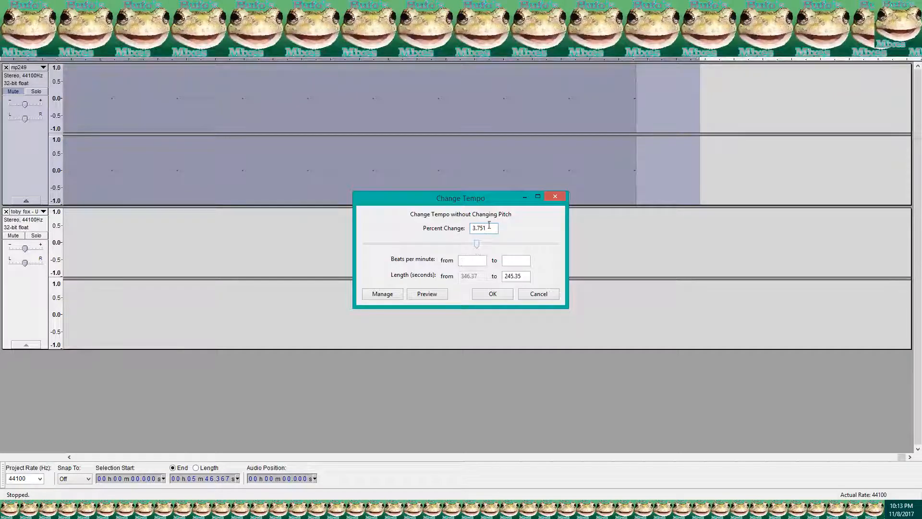
{"action": "left_click", "coordinate": [490, 294]}
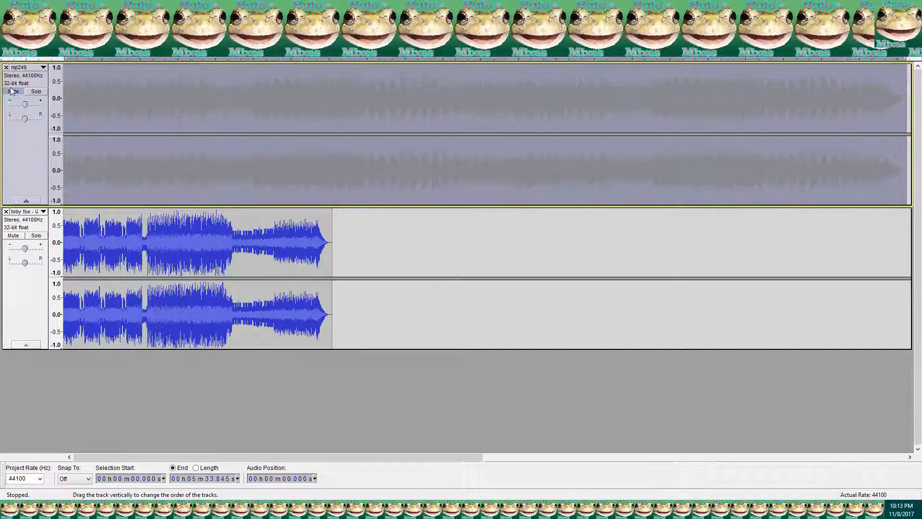
{"action": "left_click", "coordinate": [12, 92]}
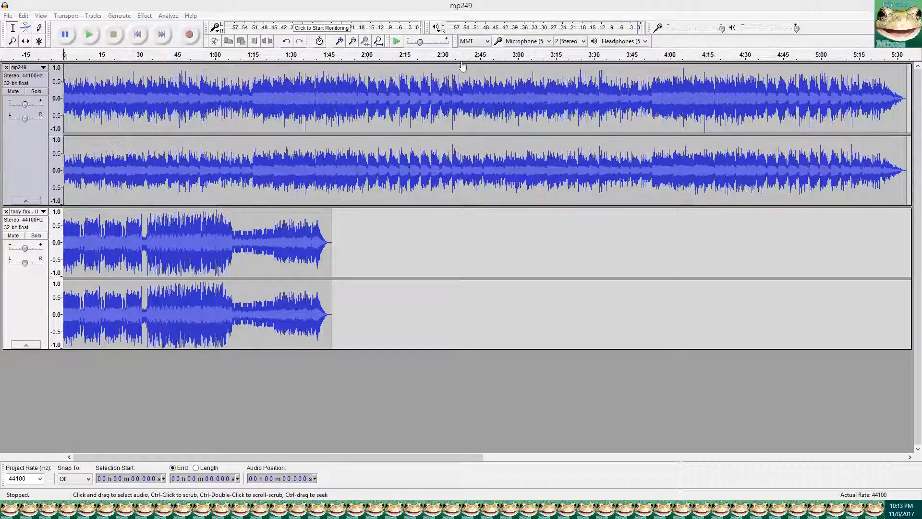
- Play mp249 and toby fox together from the start to check by ear whether they stay in sync
{"action": "left_click", "coordinate": [85, 42]}
{"action": "scroll", "coordinate": [67, 250], "scroll_direction": "up", "scroll_amount": 6}
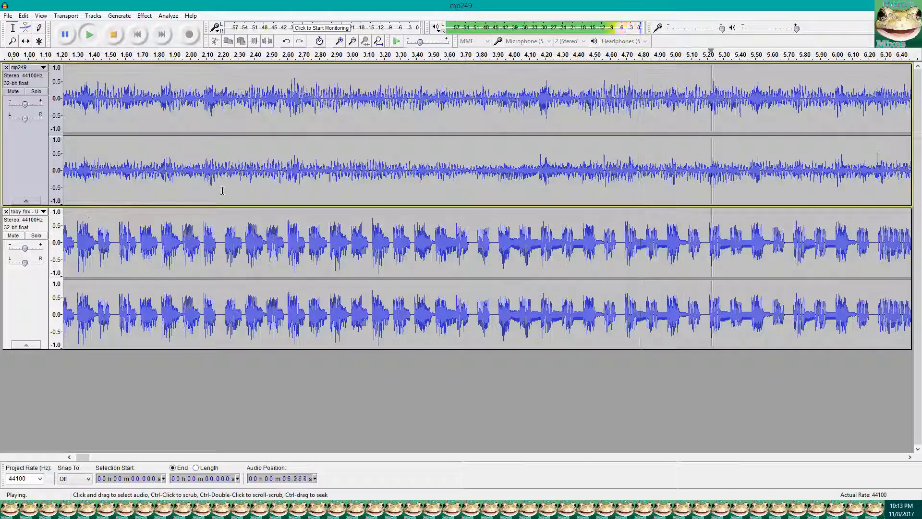
{"action": "scroll", "coordinate": [222, 191], "scroll_direction": "up", "scroll_amount": 1}
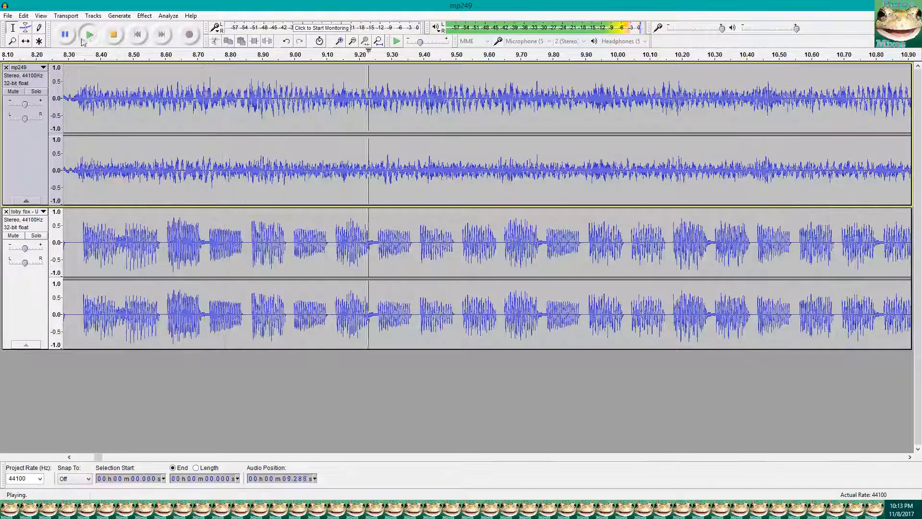
{"action": "key", "text": "space"}
- Compare the beat onsets of mp249 and toby fox around 8.33 s by placing the cursor on each
{"action": "scroll", "coordinate": [105, 96], "scroll_direction": "up", "scroll_amount": 3}
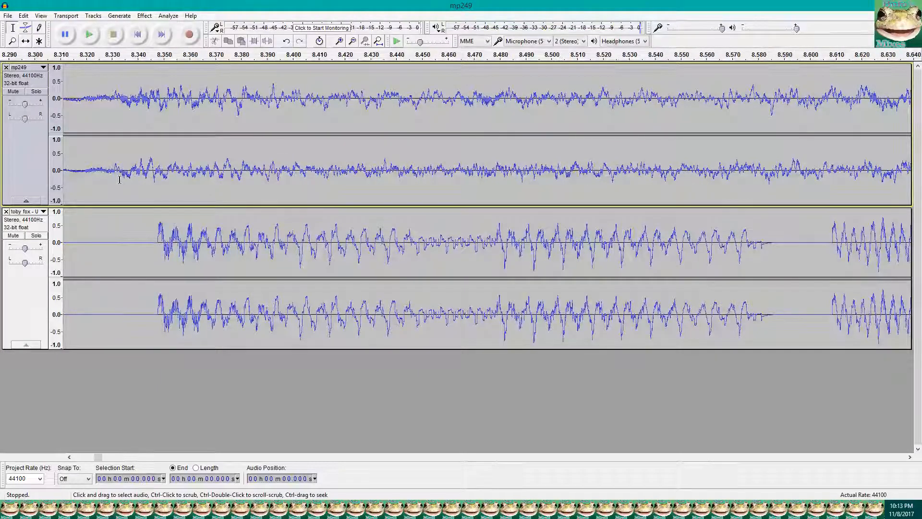
{"action": "left_click", "coordinate": [115, 179]}
{"action": "scroll", "coordinate": [117, 176], "scroll_direction": "up", "scroll_amount": 4}
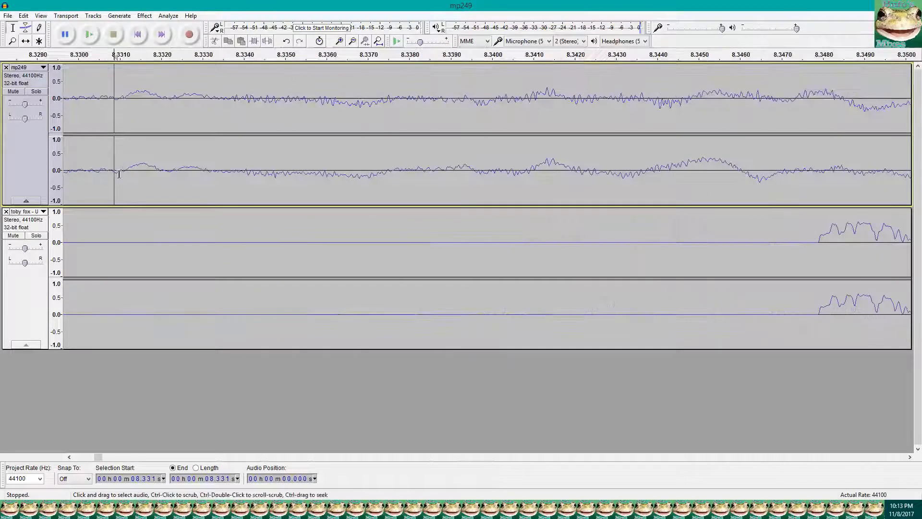
{"action": "left_click", "coordinate": [124, 174]}
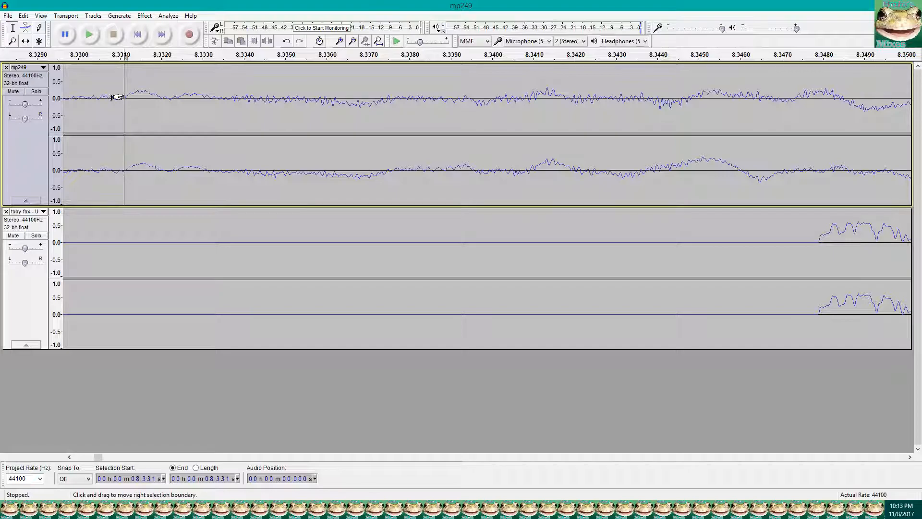
{"action": "scroll", "coordinate": [129, 102], "scroll_direction": "down", "scroll_amount": 1}
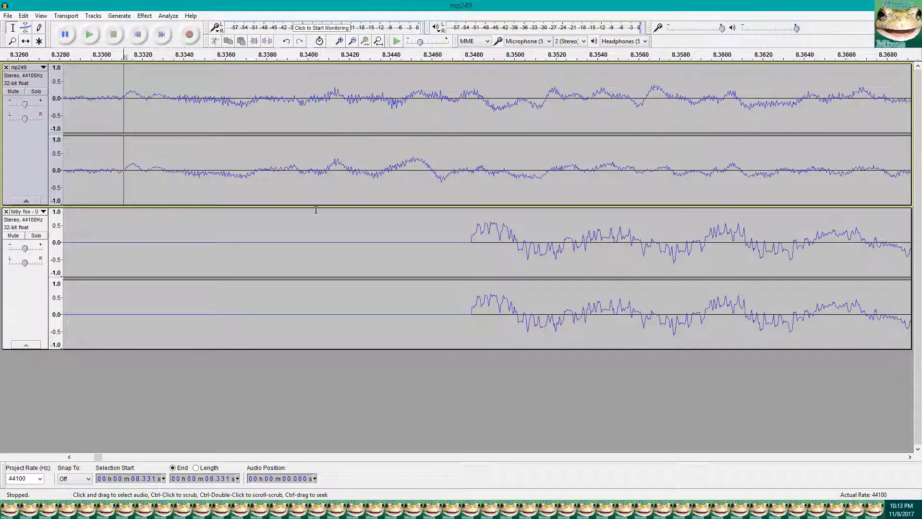
{"action": "left_click", "coordinate": [471, 245]}
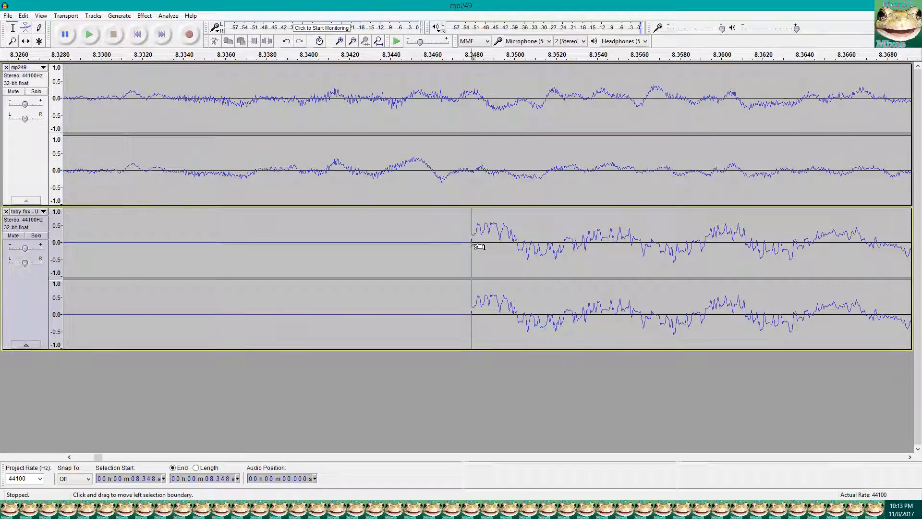
{"action": "left_click", "coordinate": [121, 168]}
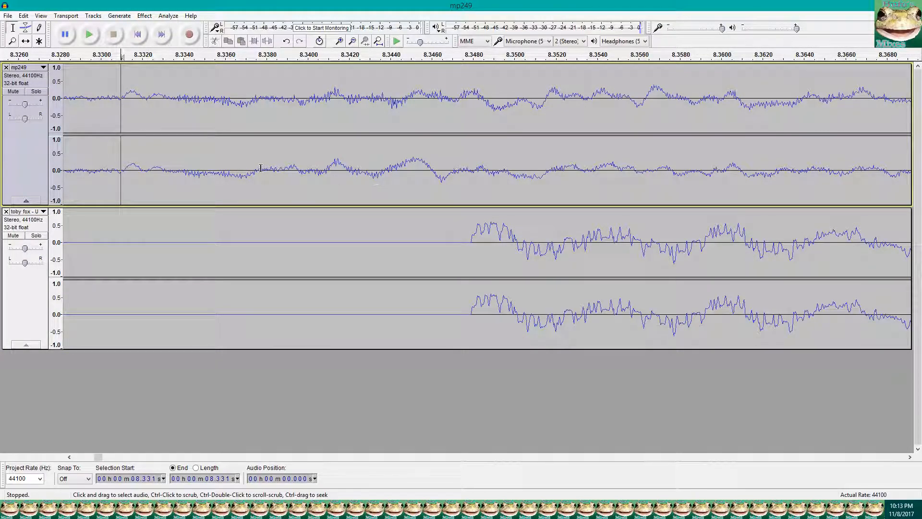
- Revert to the original mp249 tempo, select the whole track and apply Change Tempo with a percent change of 3.74
{"action": "double_click", "coordinate": [263, 150]}
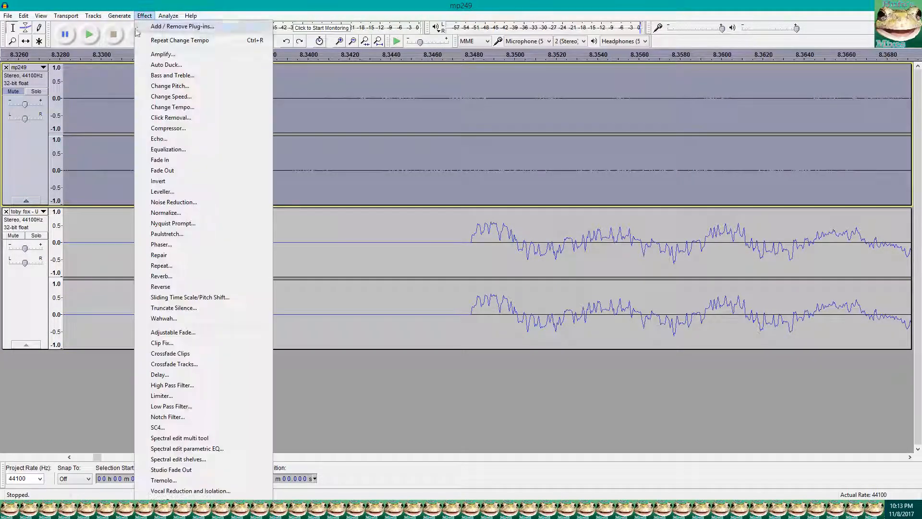
{"action": "left_click", "coordinate": [172, 107]}
{"action": "left_click", "coordinate": [490, 228]}
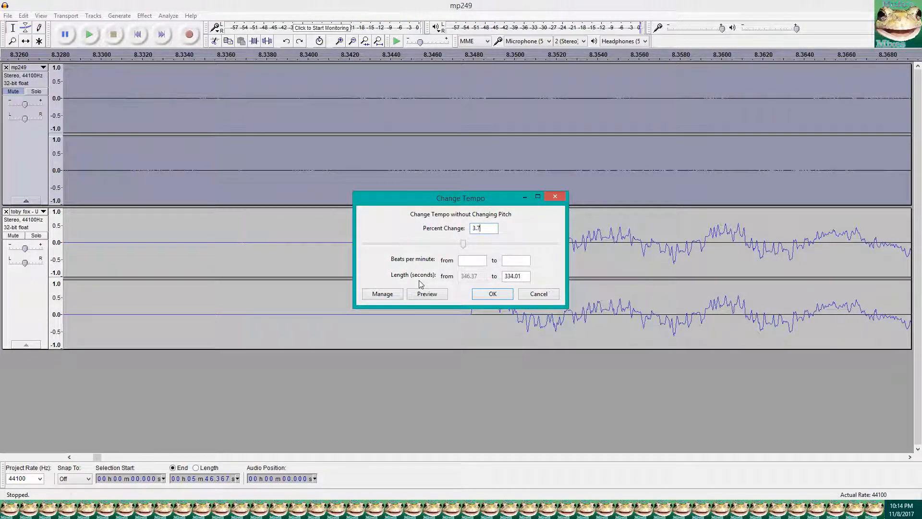
{"action": "type", "text": "4"}
{"action": "key", "text": "Return"}
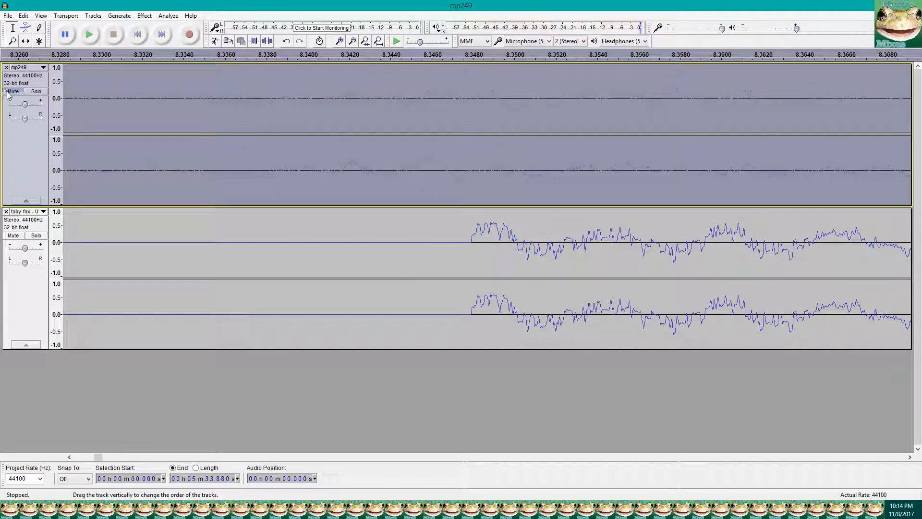
- Unmute mp249 and play both tracks from the beginning to check their sync, then stop playback
{"action": "left_click", "coordinate": [82, 72]}
{"action": "key", "text": "space"}
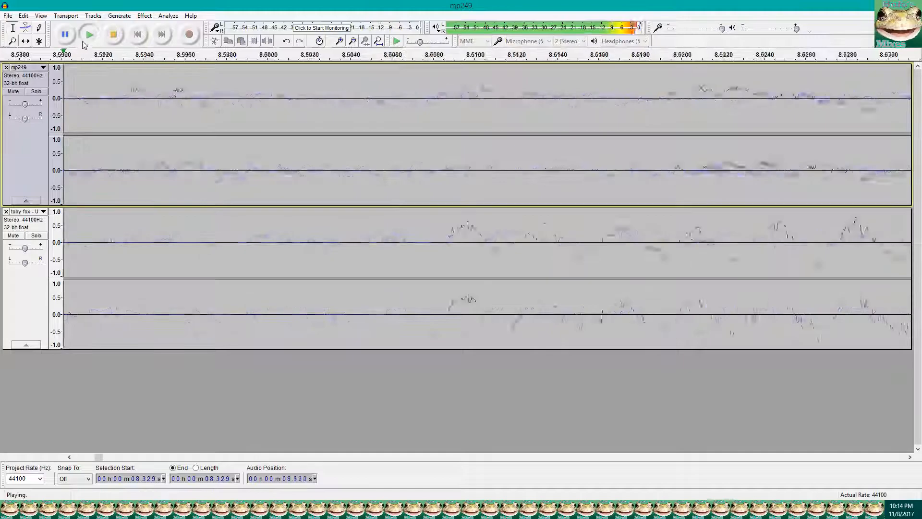
{"action": "left_click", "coordinate": [113, 36]}
{"action": "left_click", "coordinate": [137, 35]}
{"action": "left_click", "coordinate": [90, 36]}
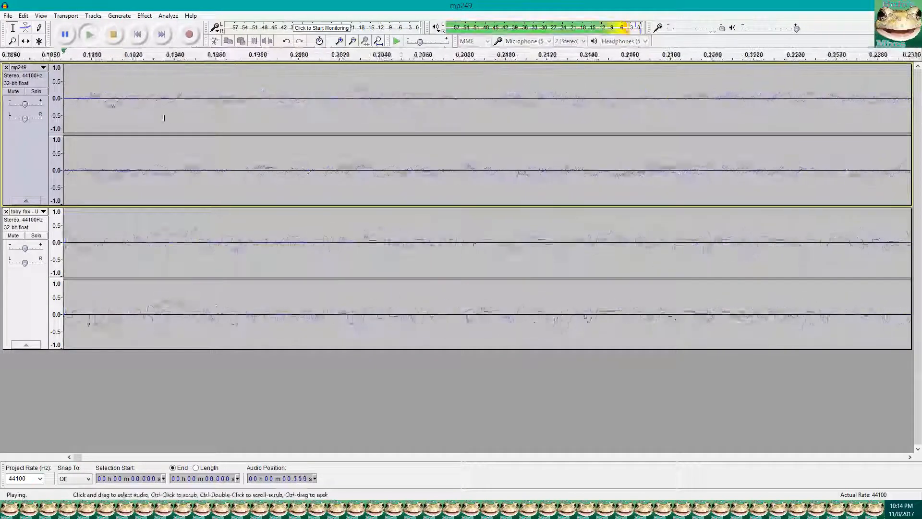
{"action": "scroll", "coordinate": [186, 140], "scroll_direction": "down", "scroll_amount": 7}
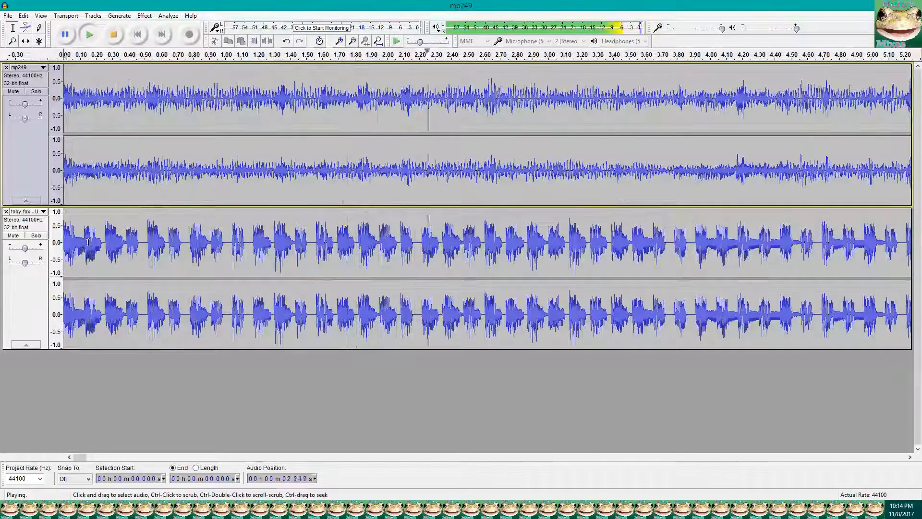
{"action": "left_click", "coordinate": [114, 36]}
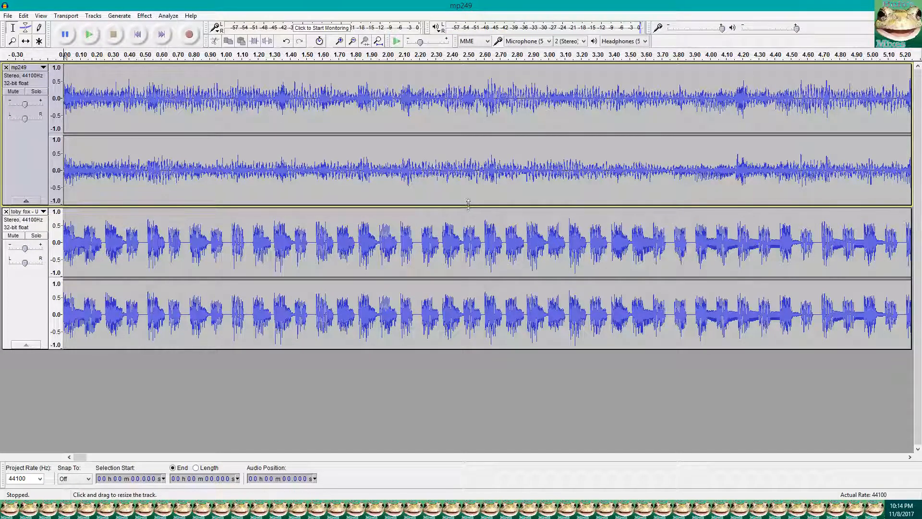
- Undo the last mp249 tempo change and lower the toby fox track's gain to -2.0 dB
{"action": "key", "text": "ctrl+z"}
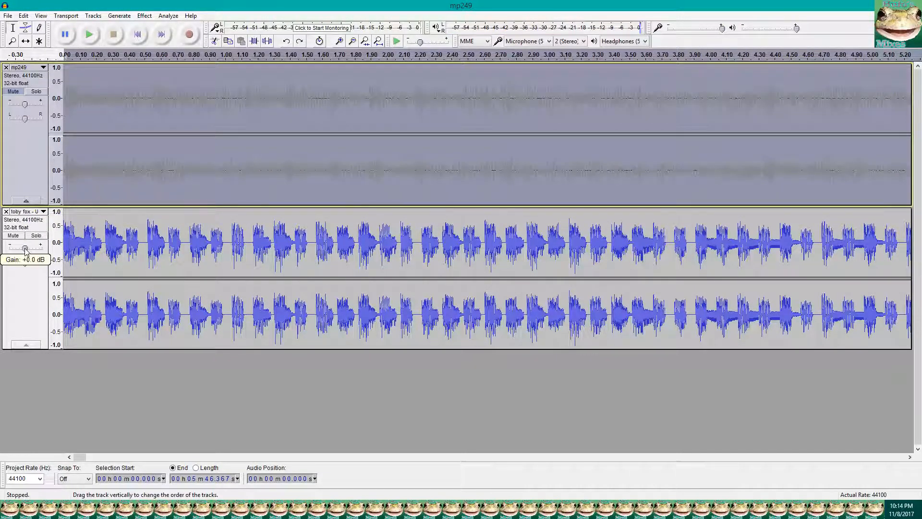
{"action": "left_click_drag", "start_coordinate": [25, 250], "coordinate": [23, 250]}
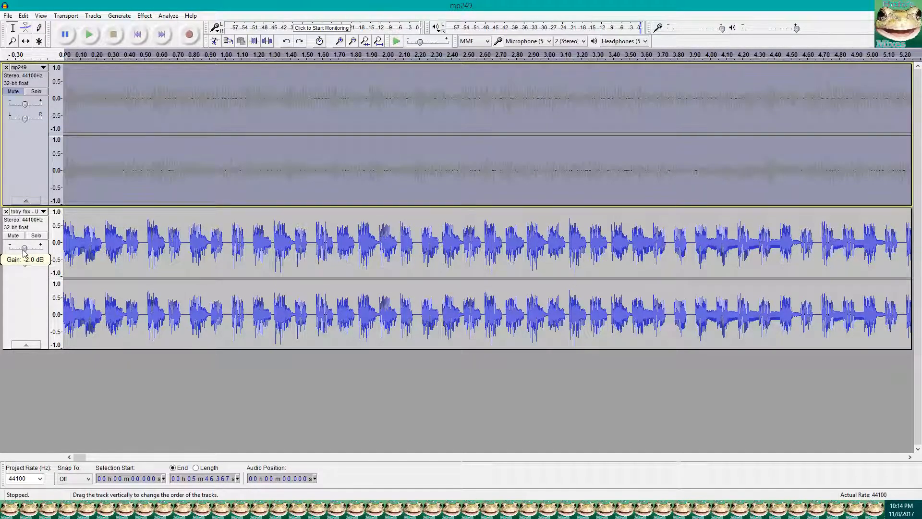
- Unmute mp249 and reapply Change Tempo to the whole track at 3.740 percent
{"action": "left_click", "coordinate": [13, 92]}
{"action": "left_click", "coordinate": [144, 16]}
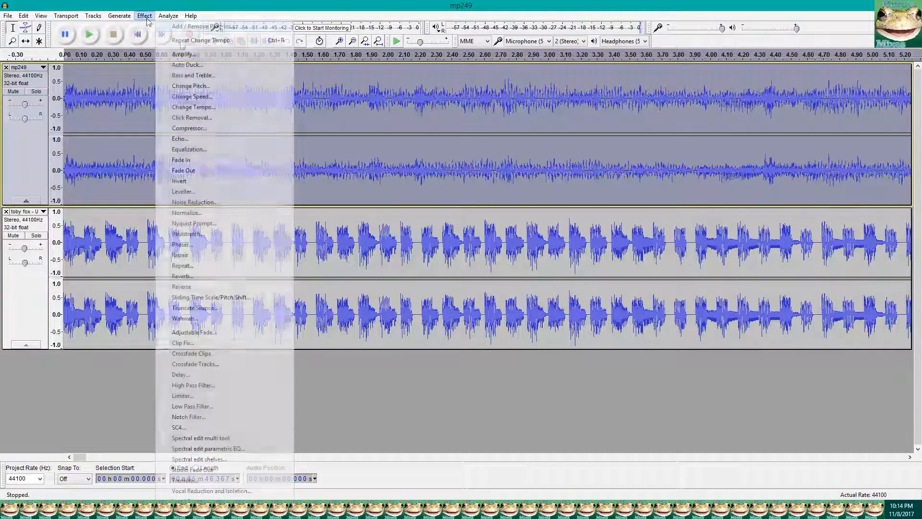
{"action": "left_click", "coordinate": [178, 105]}
{"action": "left_click", "coordinate": [492, 293]}
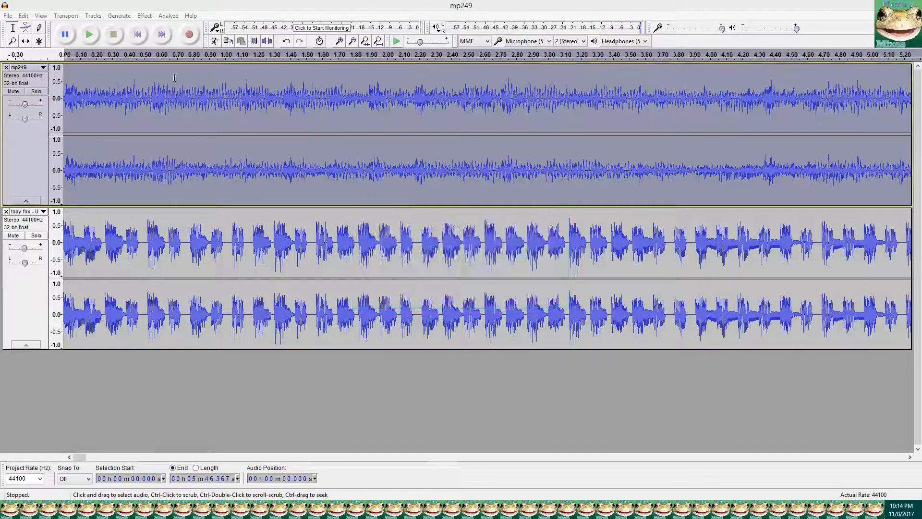
- Play both tracks and compare their beat onsets around 4.16 s in the waveforms
{"action": "left_click", "coordinate": [89, 35]}
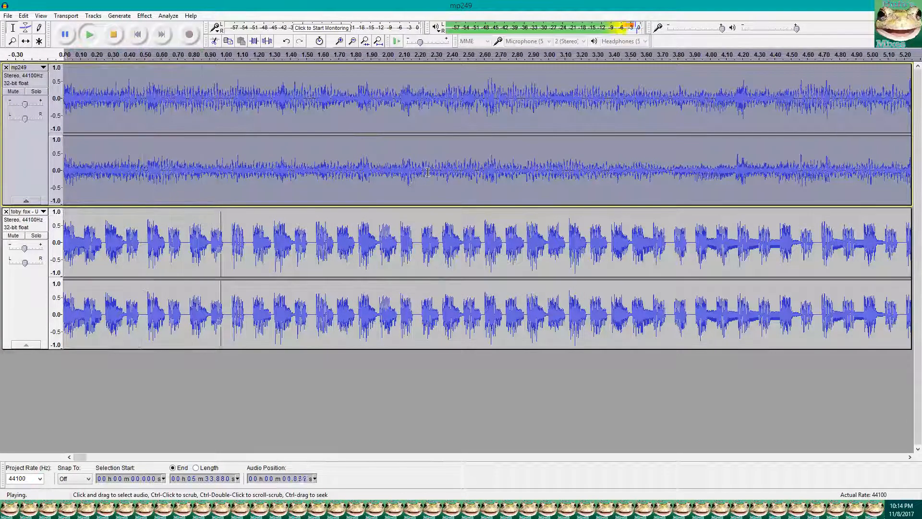
{"action": "scroll", "coordinate": [443, 169], "scroll_direction": "down", "scroll_amount": 3}
{"action": "scroll", "coordinate": [444, 169], "scroll_direction": "up", "scroll_amount": 5}
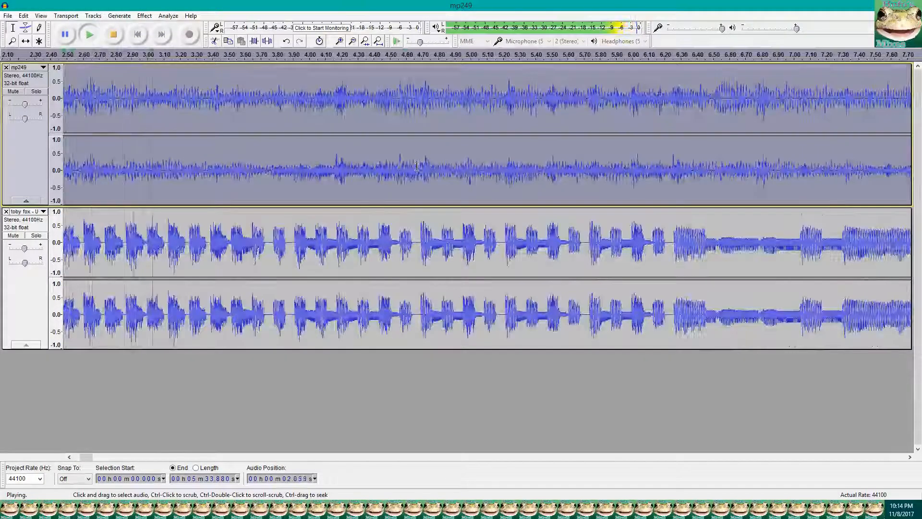
{"action": "left_click", "coordinate": [213, 177]}
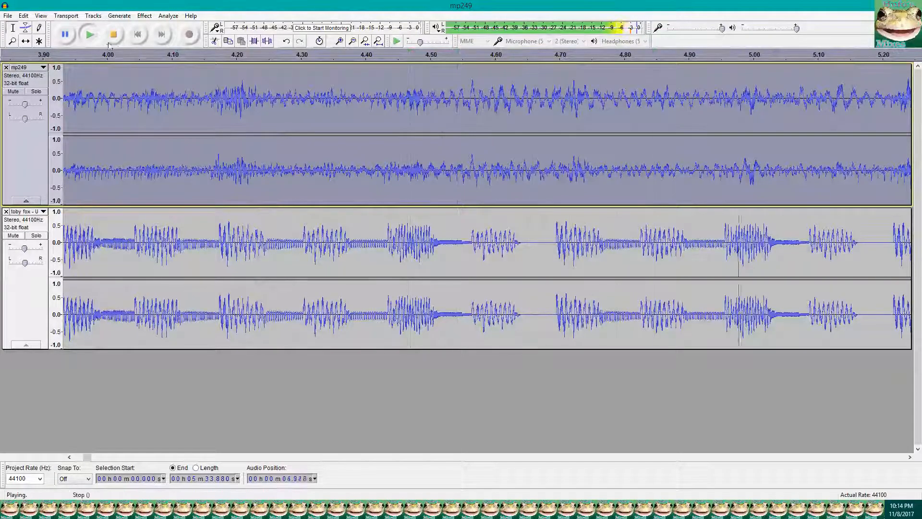
{"action": "scroll", "coordinate": [214, 178], "scroll_direction": "up", "scroll_amount": 3}
{"action": "scroll", "coordinate": [218, 179], "scroll_direction": "up", "scroll_amount": 1}
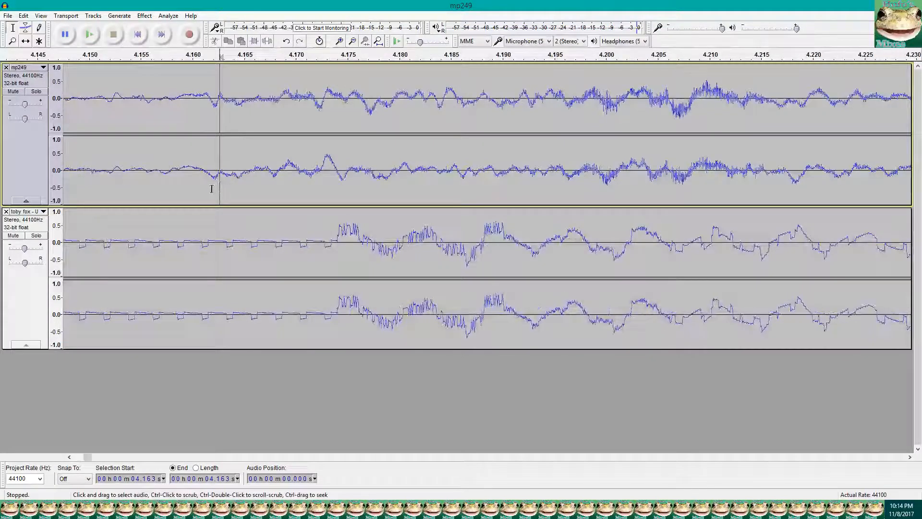
{"action": "scroll", "coordinate": [157, 180], "scroll_direction": "up", "scroll_amount": 2}
- Revert mp249 to its original tempo, select the whole track and apply Change Tempo with a percent change of 3.7
{"action": "double_click", "coordinate": [158, 179]}
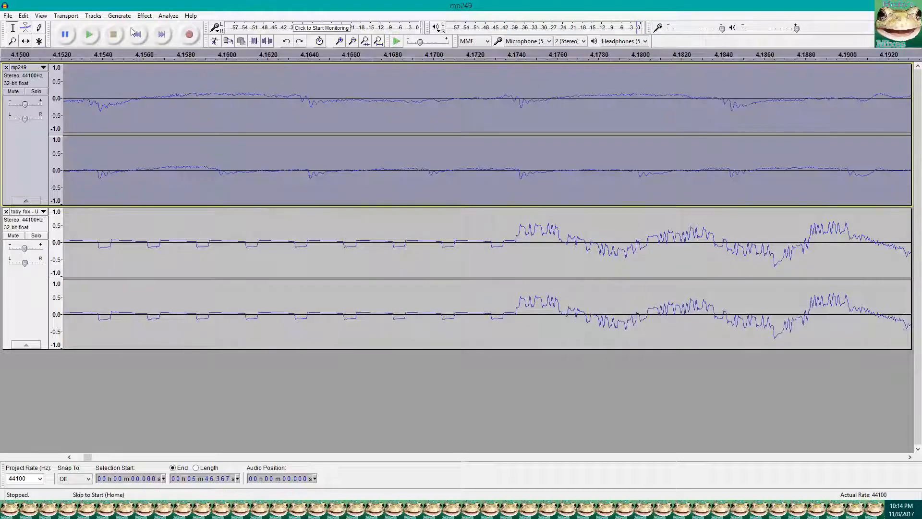
{"action": "left_click", "coordinate": [144, 15]}
{"action": "left_click", "coordinate": [192, 107]}
{"action": "left_click", "coordinate": [487, 229]}
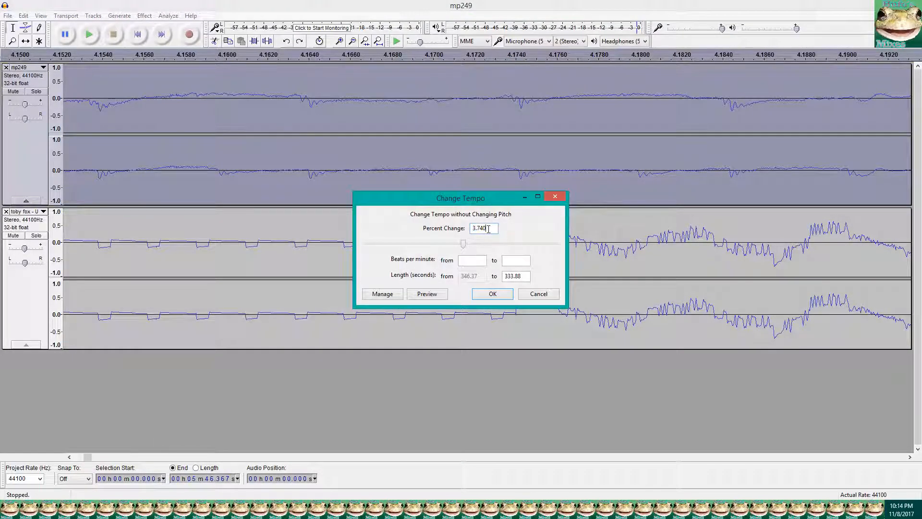
{"action": "key", "text": "Return"}
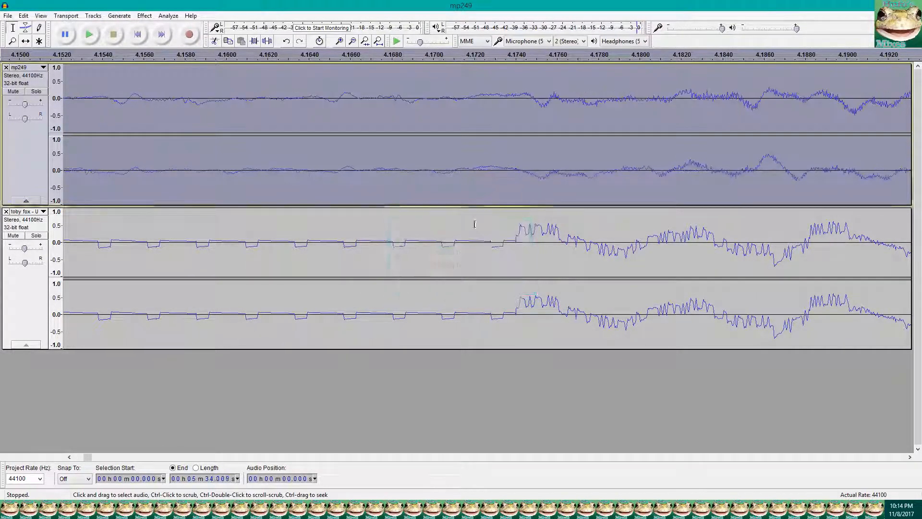
- Undo the last tempo change on mp249 and lower the toby fox track's gain slightly further
{"action": "key", "text": "shift+u"}
{"action": "left_click_drag", "start_coordinate": [24, 250], "coordinate": [22, 253]}
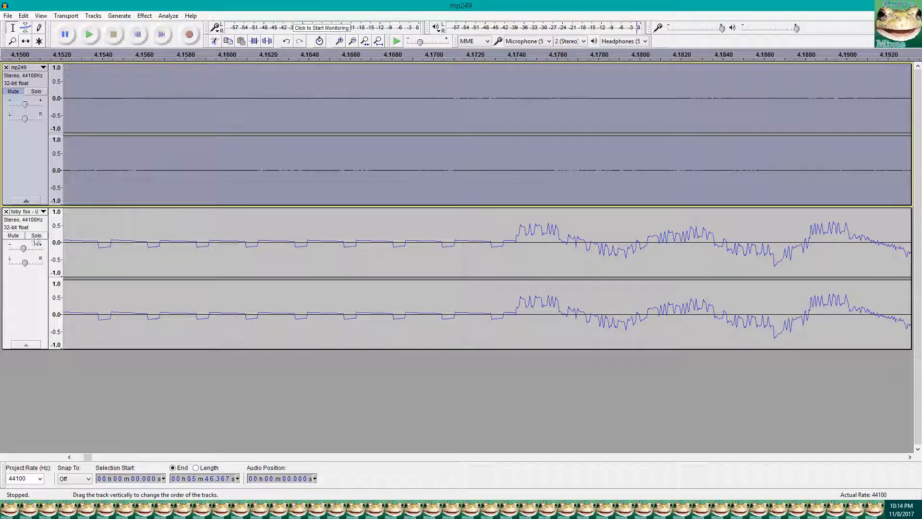
- Apply Change Tempo to the whole mp249 track with a percent change of 3.700 and unmute the track
{"action": "left_click", "coordinate": [139, 17]}
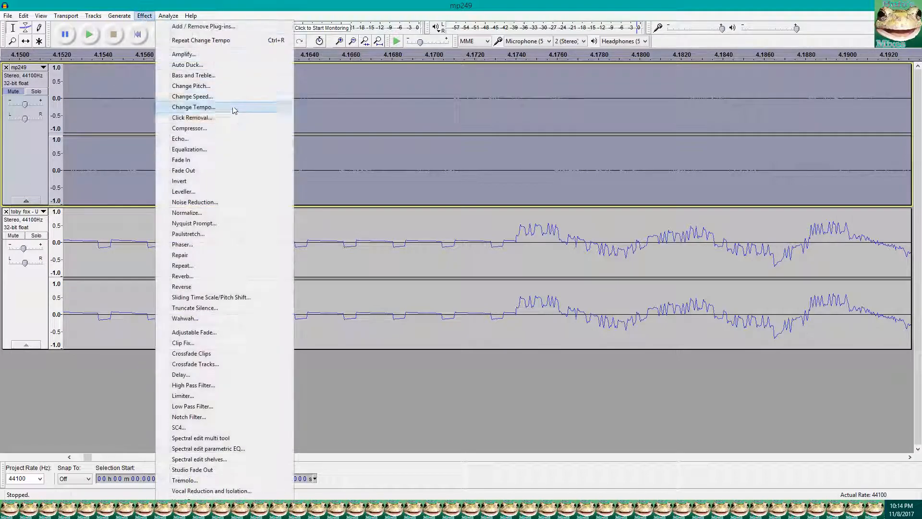
{"action": "left_click", "coordinate": [223, 105]}
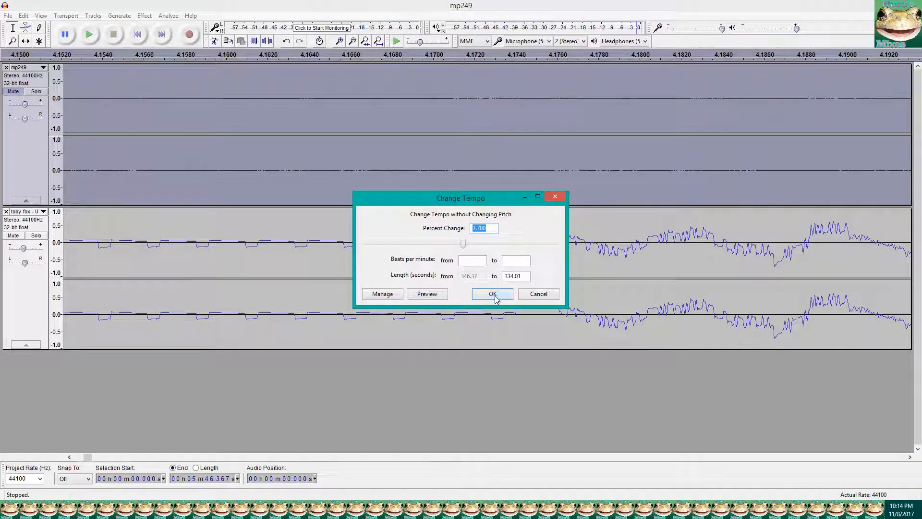
{"action": "left_click", "coordinate": [495, 296]}
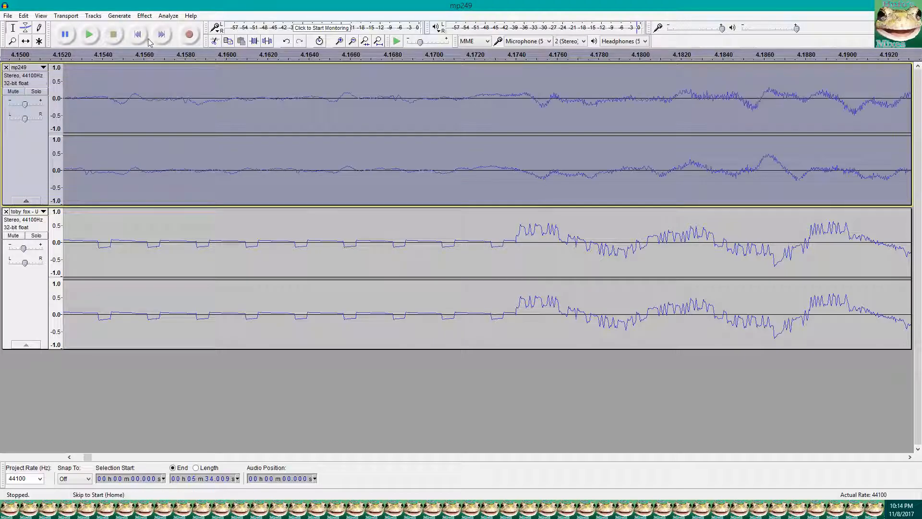
- Play both tracks from the start and compare their waveforms through the first nine seconds for sync
{"action": "left_click", "coordinate": [141, 37]}
{"action": "left_click", "coordinate": [89, 35]}
{"action": "scroll", "coordinate": [220, 178], "scroll_direction": "down", "scroll_amount": 8}
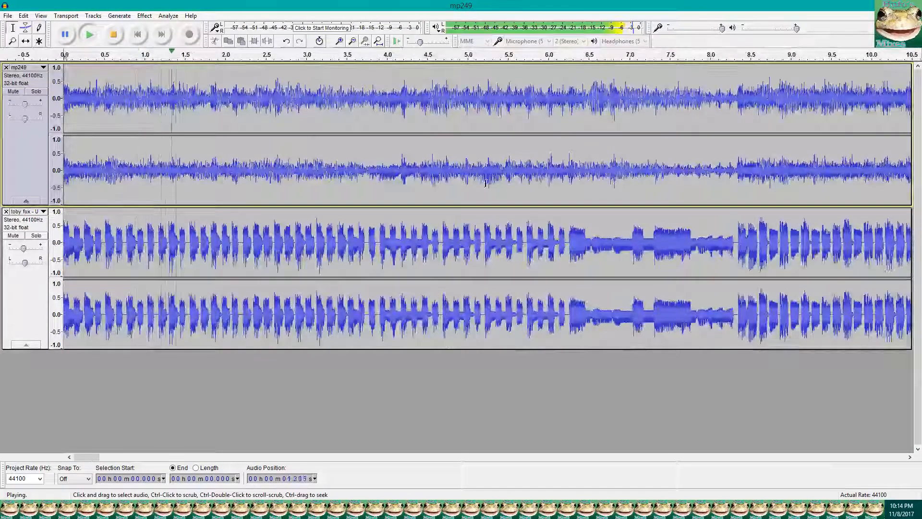
{"action": "scroll", "coordinate": [572, 179], "scroll_direction": "up", "scroll_amount": 3}
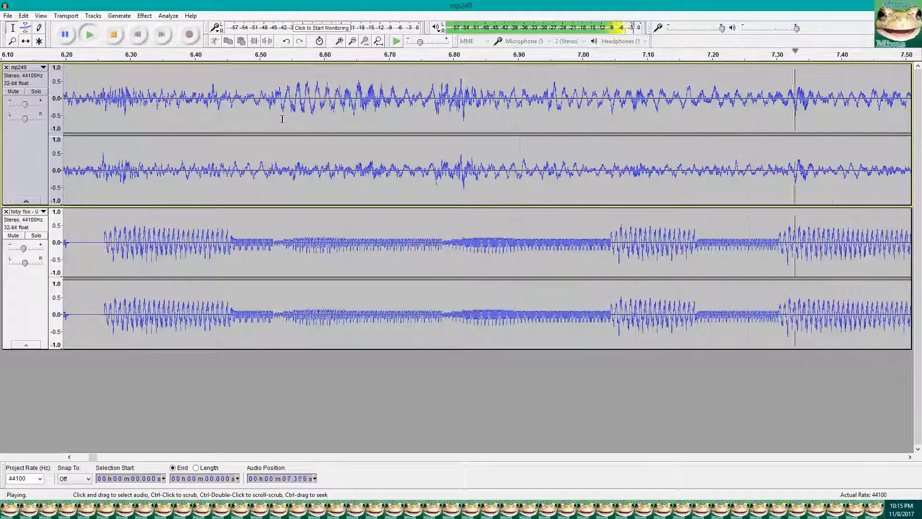
{"action": "left_click", "coordinate": [115, 36]}
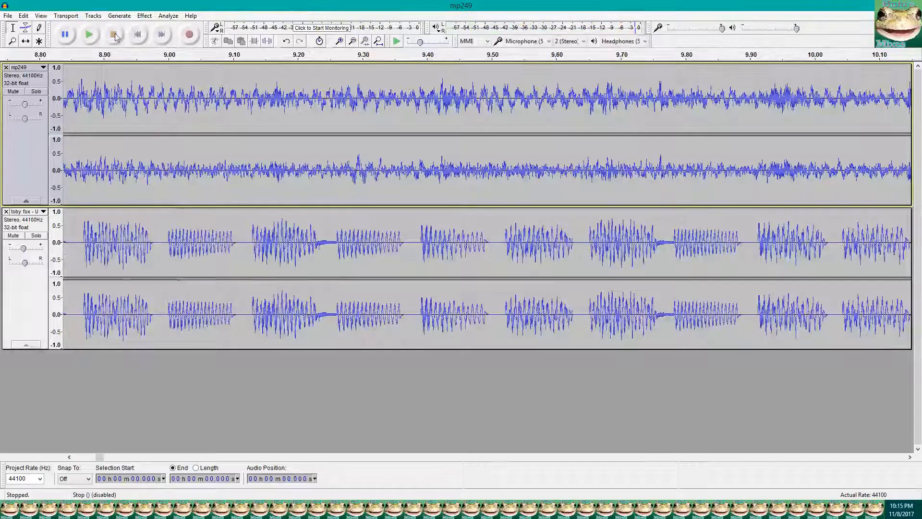
- Check the section onset near 8.86 s in mp249 and the end of the toby fox track near 1:46.4
{"action": "left_click", "coordinate": [80, 159]}
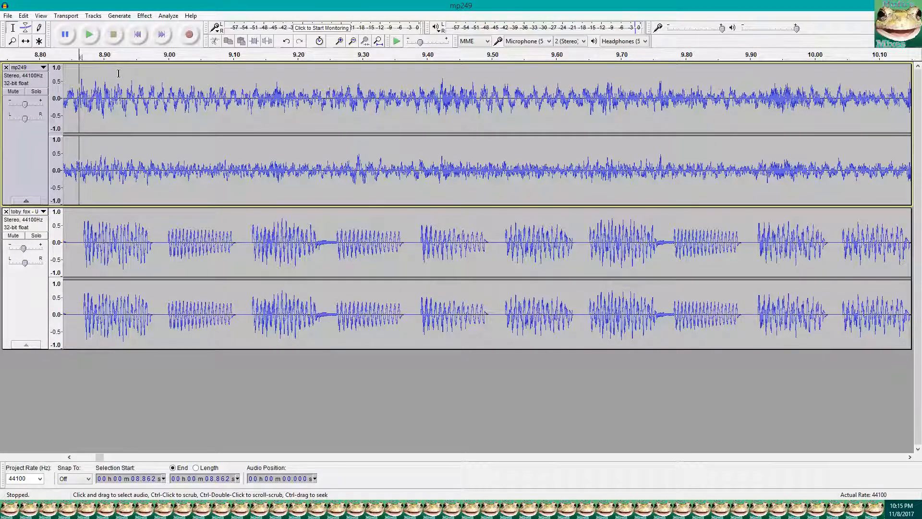
{"action": "scroll", "coordinate": [185, 159], "scroll_direction": "down", "scroll_amount": 8}
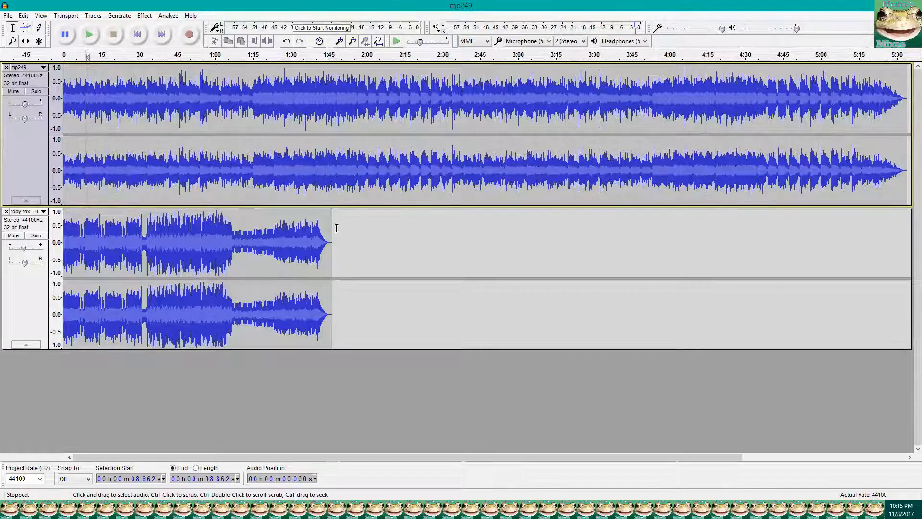
{"action": "left_click", "coordinate": [332, 231]}
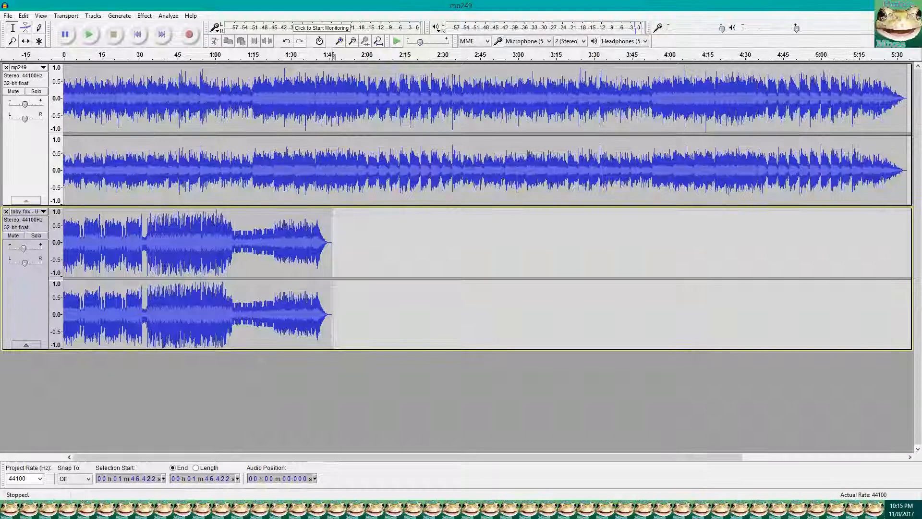
- Switch to the Mashup Hub document in Google Docs and highlight the skills on music association, syncing by ear and syncing by waveform analysis
{"action": "left_click", "coordinate": [833, 509]}
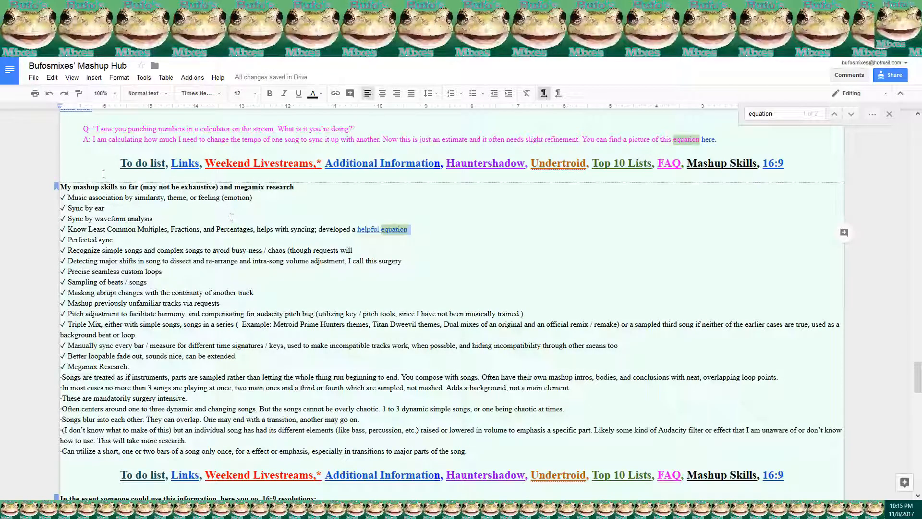
{"action": "left_click", "coordinate": [95, 187]}
{"action": "left_click_drag", "start_coordinate": [113, 239], "coordinate": [62, 197]}
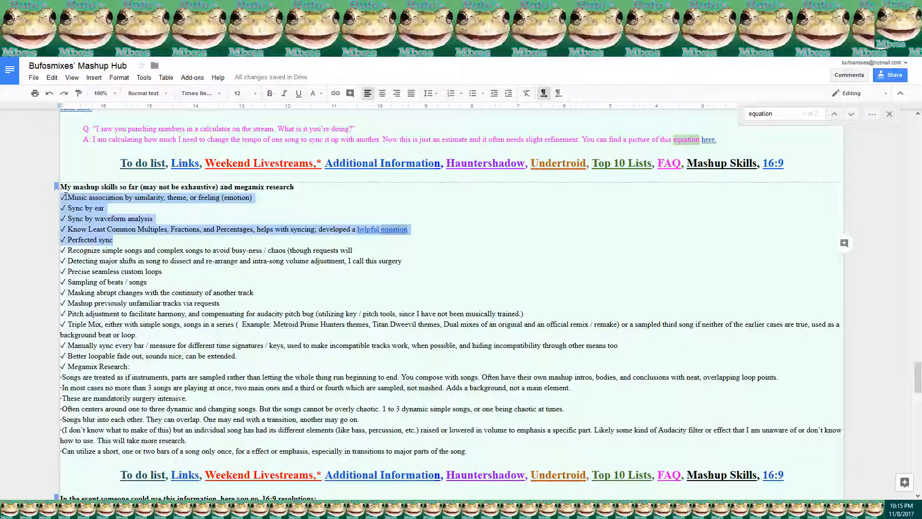
{"action": "left_click_drag", "start_coordinate": [66, 197], "coordinate": [266, 199]}
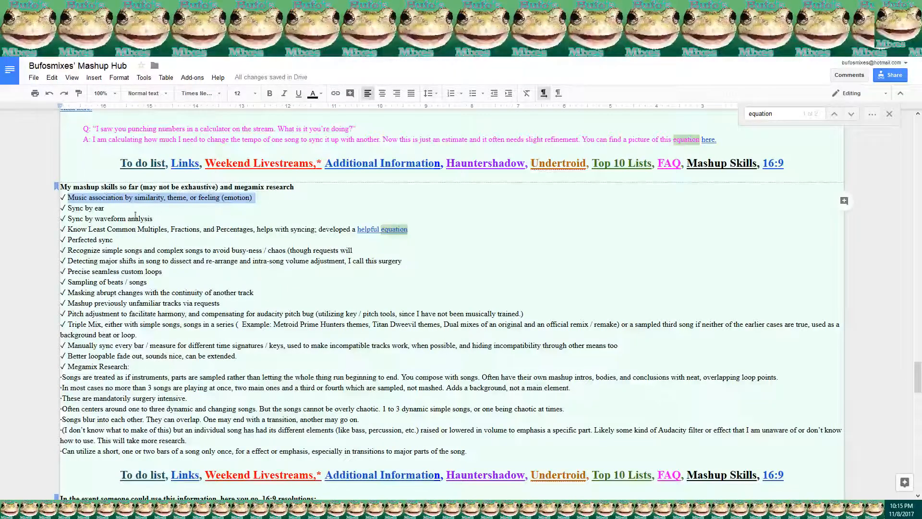
{"action": "left_click_drag", "start_coordinate": [122, 211], "coordinate": [66, 207]}
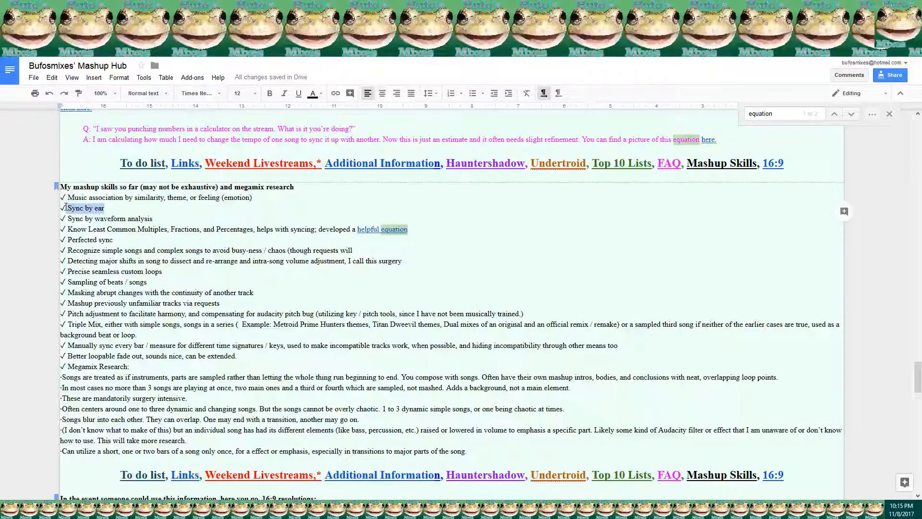
{"action": "left_click_drag", "start_coordinate": [154, 219], "coordinate": [80, 217]}
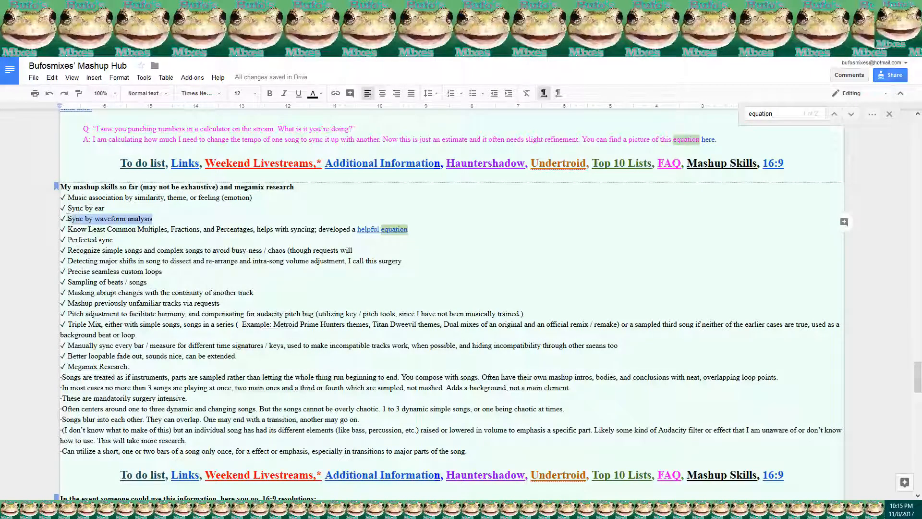
{"action": "left_click_drag", "start_coordinate": [153, 219], "coordinate": [64, 196]}
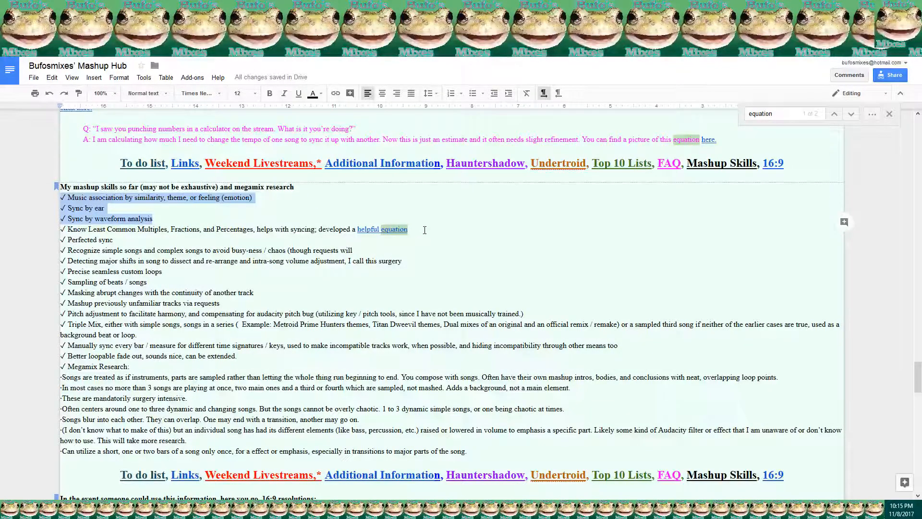
- Highlight the skill on least common multiples, fractions and percentages, plus the list entries through "Perfected sync"
{"action": "left_click_drag", "start_coordinate": [424, 230], "coordinate": [339, 229]}
{"action": "left_click", "coordinate": [178, 229]}
{"action": "left_click_drag", "start_coordinate": [88, 228], "coordinate": [415, 231]}
{"action": "left_click", "coordinate": [196, 227]}
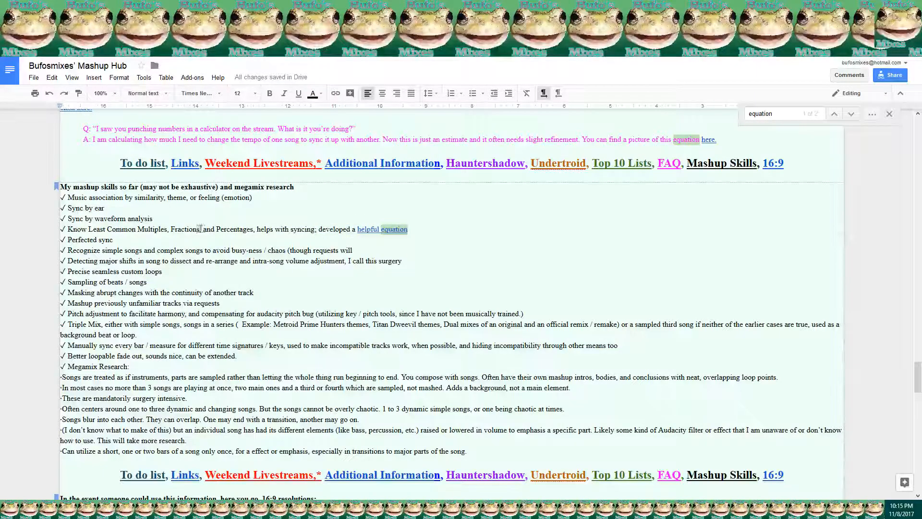
{"action": "left_click_drag", "start_coordinate": [252, 232], "coordinate": [40, 202]}
{"action": "left_click", "coordinate": [122, 239]}
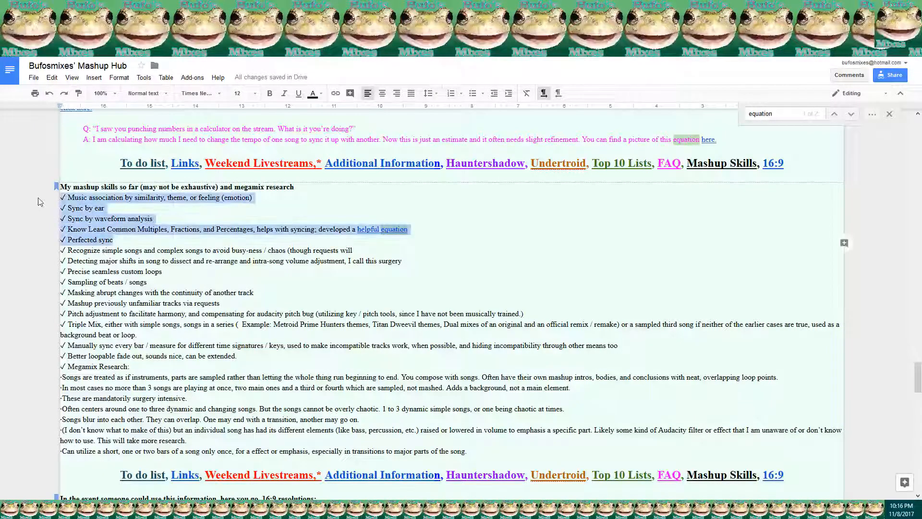
{"action": "left_click", "coordinate": [132, 242]}
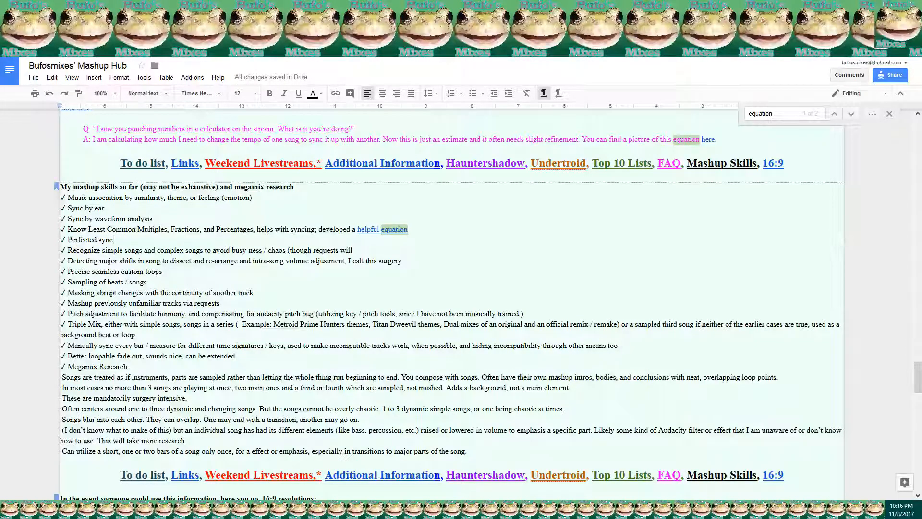
- Switch back to Audacity and inspect how the mp249 and toby fox waveforms line up at a later section change
{"action": "key", "text": "alt+Tab"}
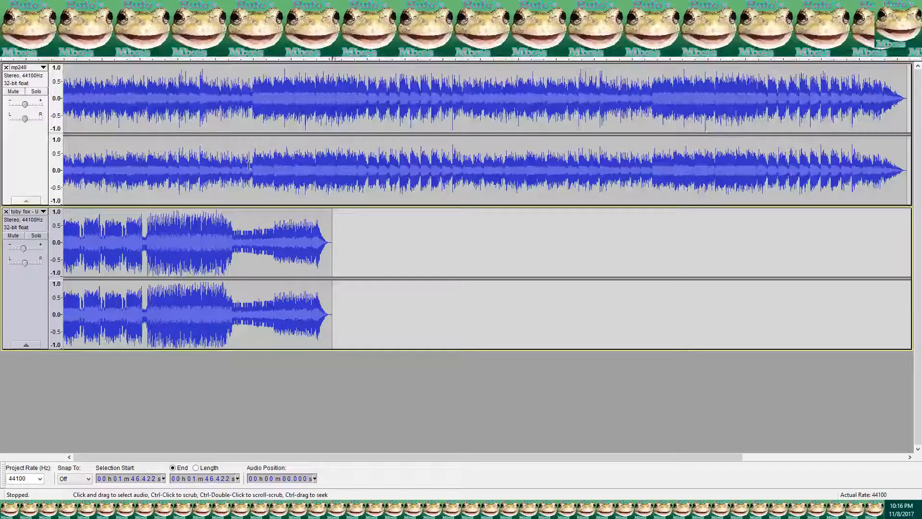
{"action": "scroll", "coordinate": [228, 172], "scroll_direction": "up", "scroll_amount": 4}
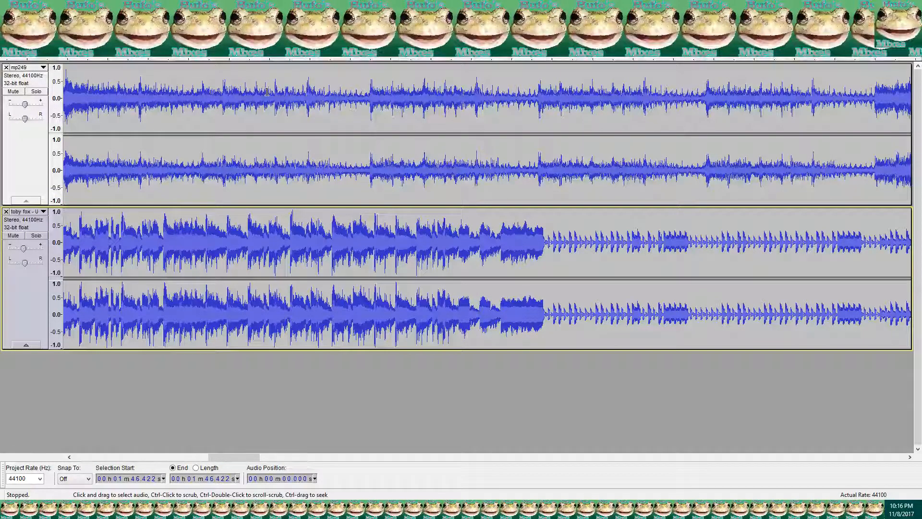
{"action": "scroll", "coordinate": [348, 174], "scroll_direction": "down", "scroll_amount": 4}
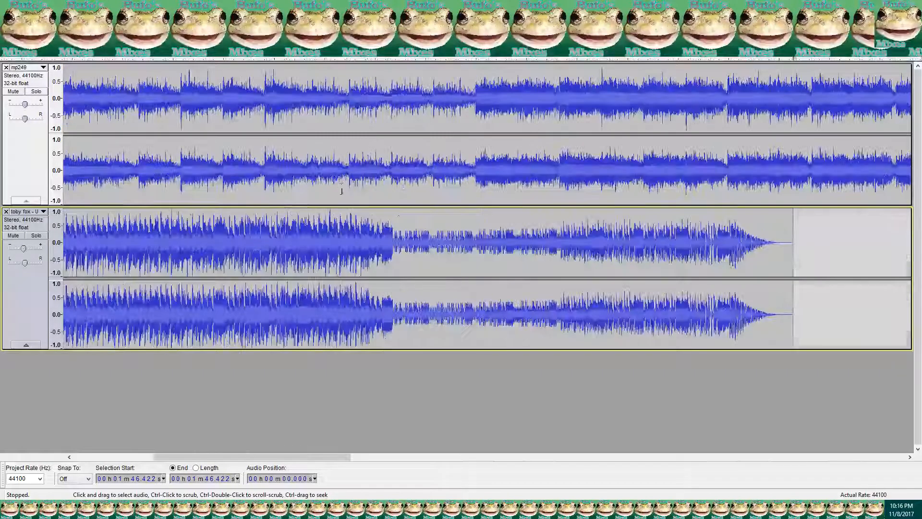
{"action": "scroll", "coordinate": [463, 189], "scroll_direction": "up", "scroll_amount": 7}
{"action": "scroll", "coordinate": [484, 186], "scroll_direction": "up", "scroll_amount": 5}
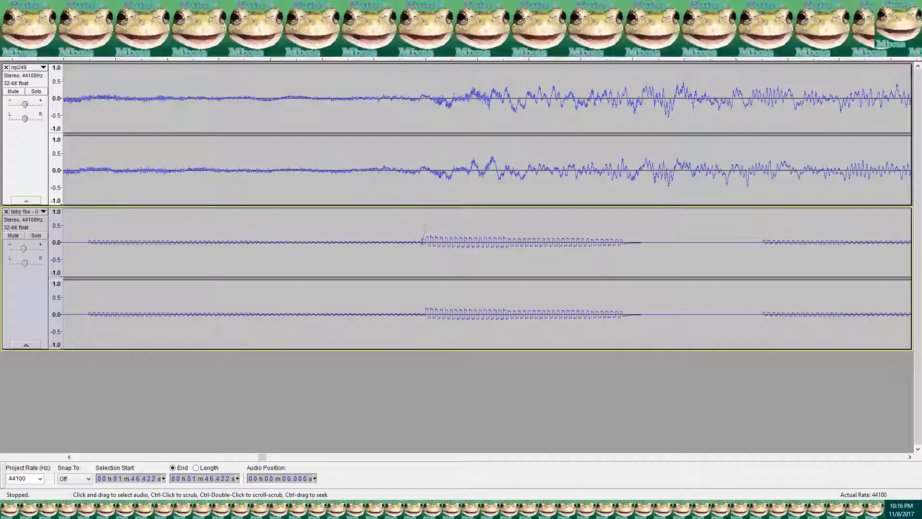
- Play both tracks from the start and compare their alignment at the section change around 25 s
{"action": "scroll", "coordinate": [408, 201], "scroll_direction": "down", "scroll_amount": 7}
{"action": "left_click", "coordinate": [88, 34]}
{"action": "key", "text": "space"}
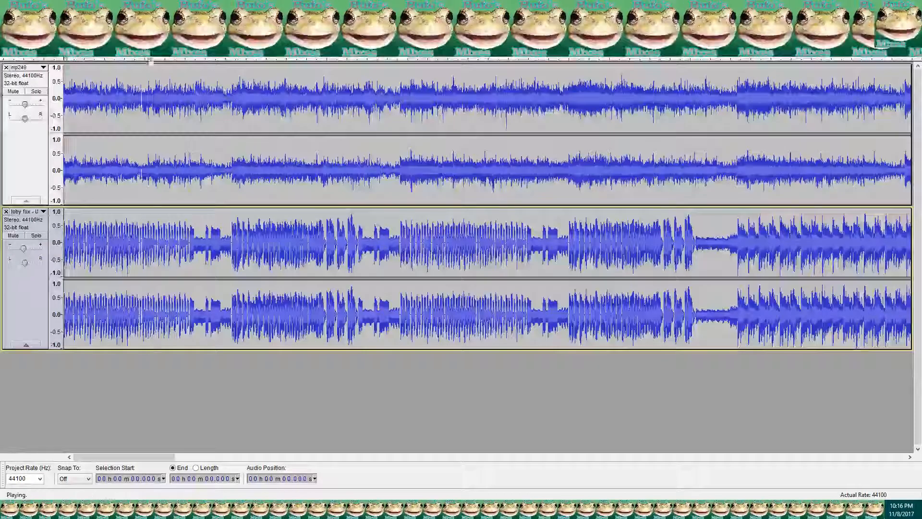
{"action": "scroll", "coordinate": [297, 139], "scroll_direction": "up", "scroll_amount": 3}
{"action": "scroll", "coordinate": [298, 139], "scroll_direction": "up", "scroll_amount": 1}
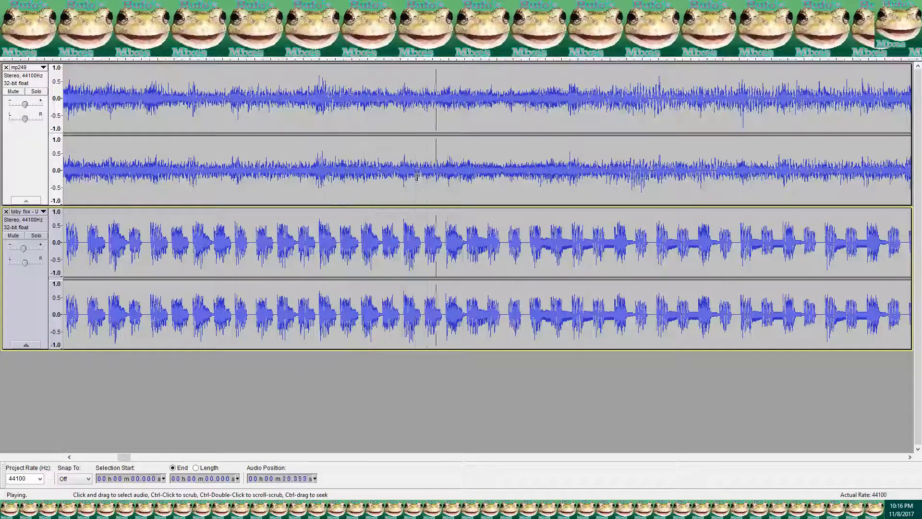
{"action": "scroll", "coordinate": [417, 173], "scroll_direction": "down", "scroll_amount": 4}
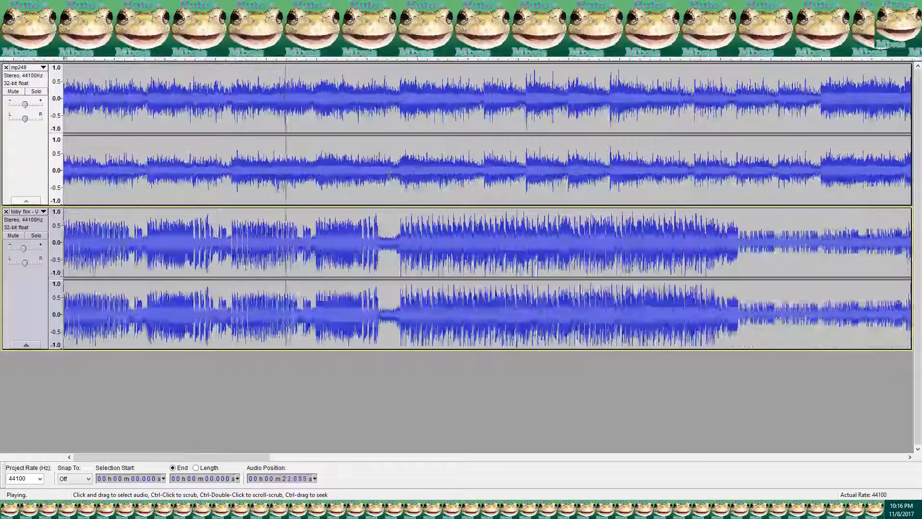
{"action": "scroll", "coordinate": [403, 171], "scroll_direction": "up", "scroll_amount": 4}
{"action": "scroll", "coordinate": [388, 169], "scroll_direction": "up", "scroll_amount": 1}
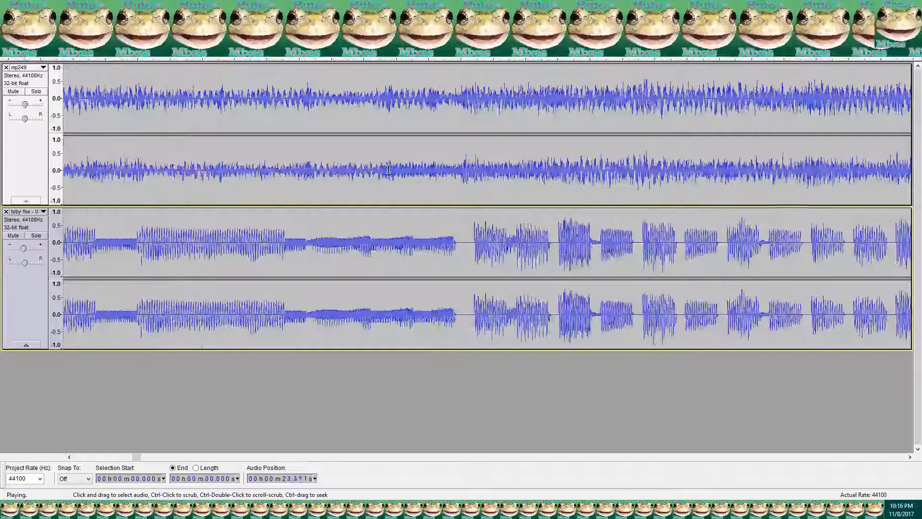
{"action": "key", "text": "space"}
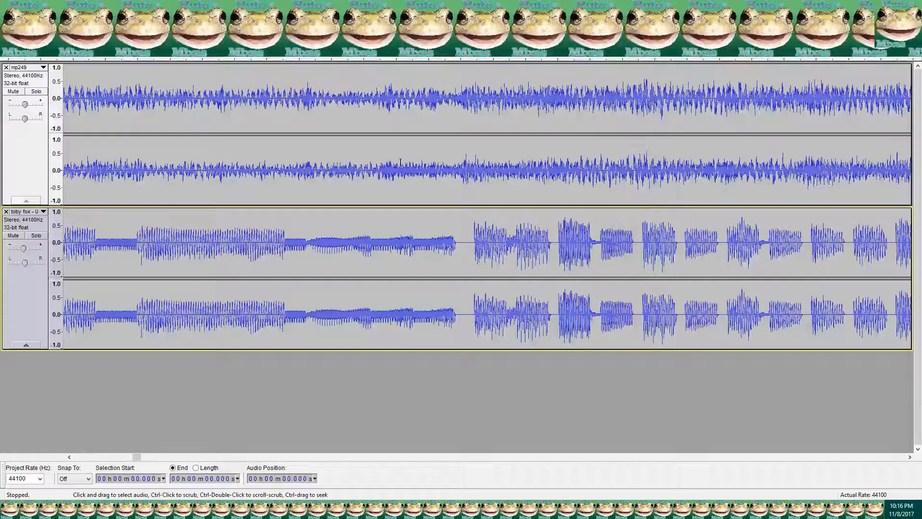
- Mark the mp249 section onset at about 24.996 s and compare it with the toby fox onset
{"action": "scroll", "coordinate": [452, 171], "scroll_direction": "up", "scroll_amount": 3}
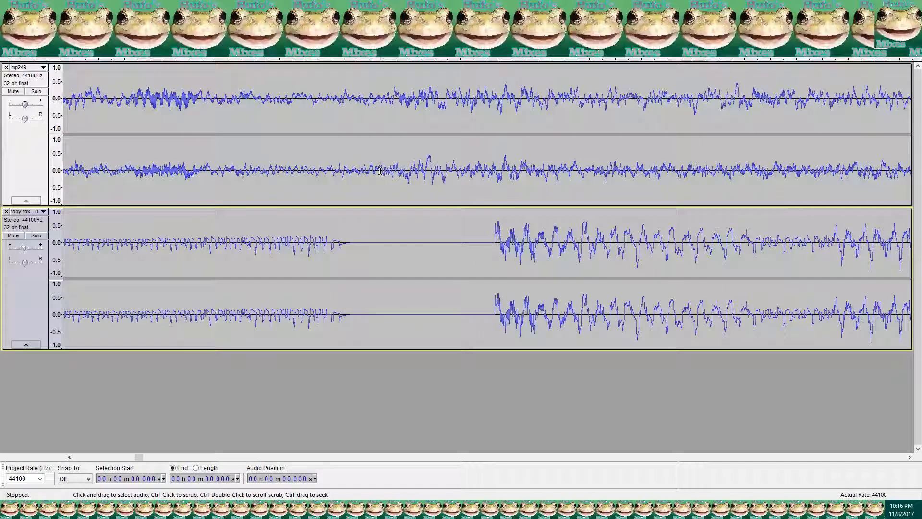
{"action": "left_click", "coordinate": [380, 171]}
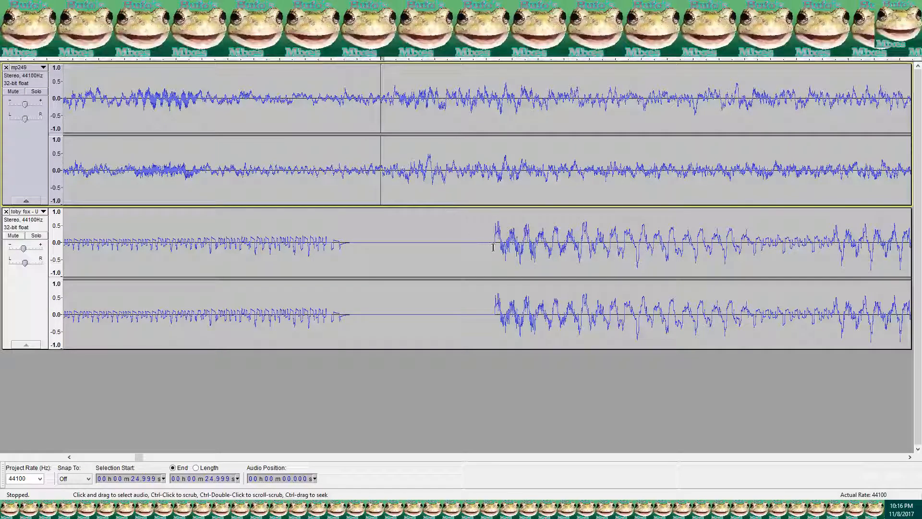
{"action": "left_click", "coordinate": [371, 170]}
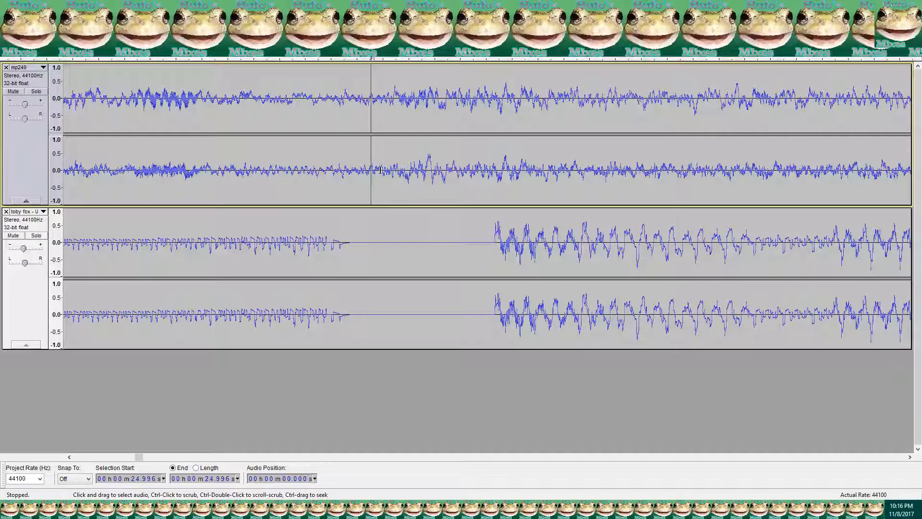
- Undo the tempo change on mp249 and reapply Change Tempo to the whole track with a percent change of 3.65
{"action": "key", "text": "ctrl+z"}
{"action": "left_click", "coordinate": [166, 15]}
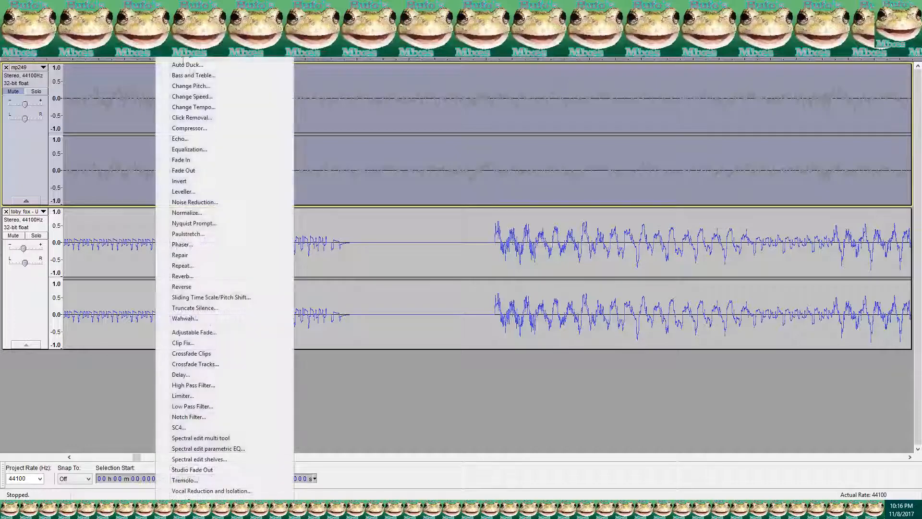
{"action": "left_click", "coordinate": [194, 107]}
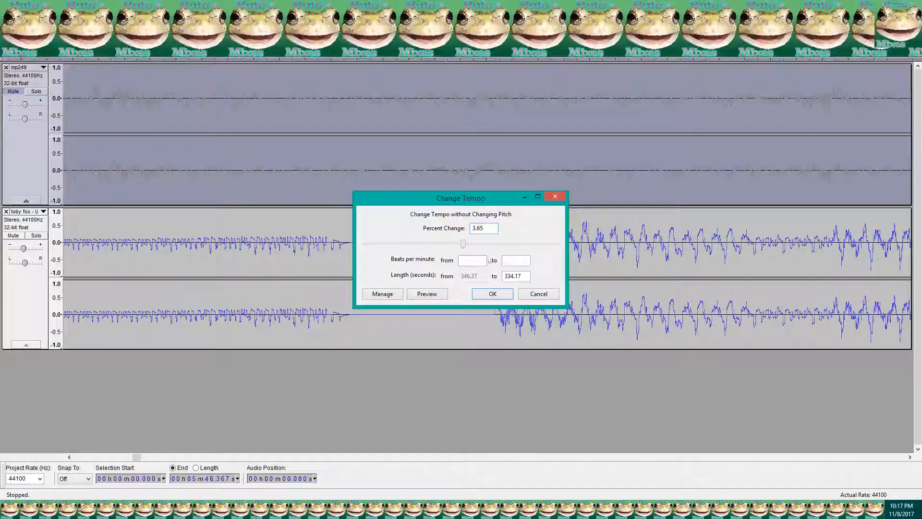
{"action": "left_click", "coordinate": [492, 294]}
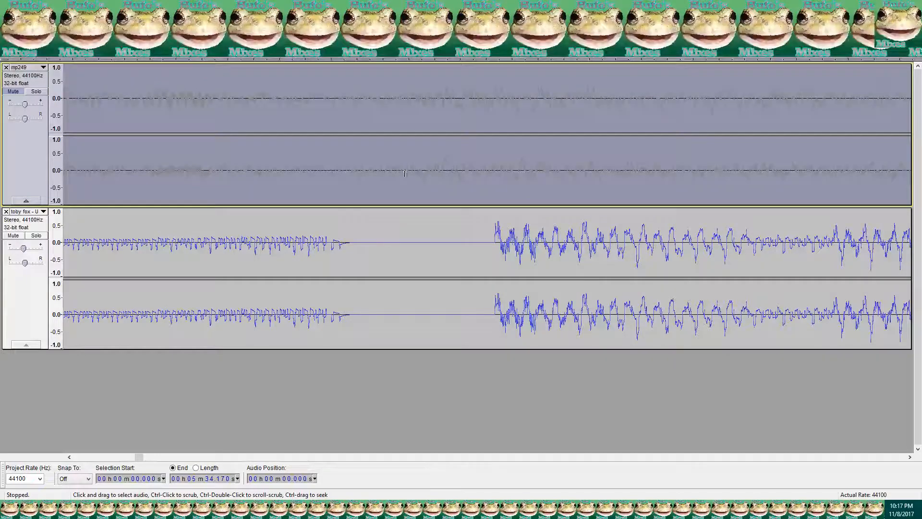
- Unmute mp249 and play both tracks from about 24.9 s to check their sync
{"action": "left_click", "coordinate": [128, 159]}
{"action": "left_click", "coordinate": [16, 91]}
{"action": "key", "text": "space"}
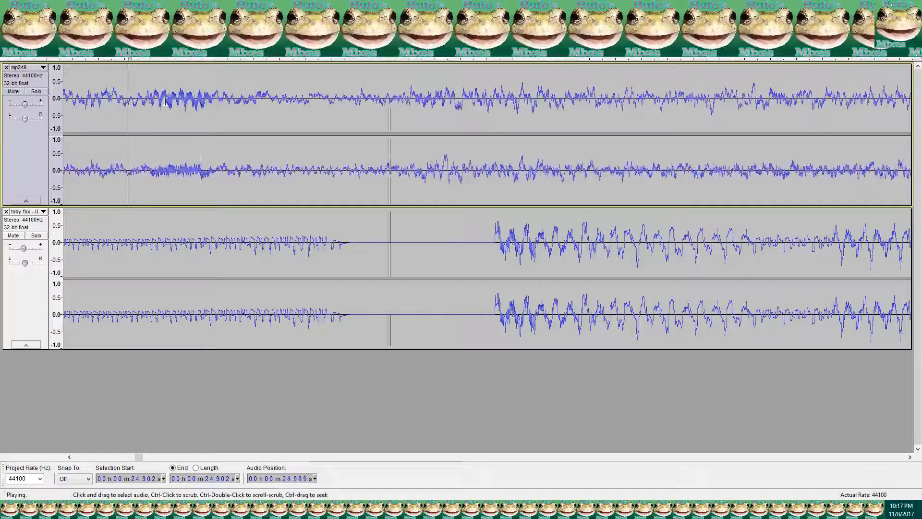
{"action": "key", "text": "space"}
{"action": "scroll", "coordinate": [177, 142], "scroll_direction": "down", "scroll_amount": 8}
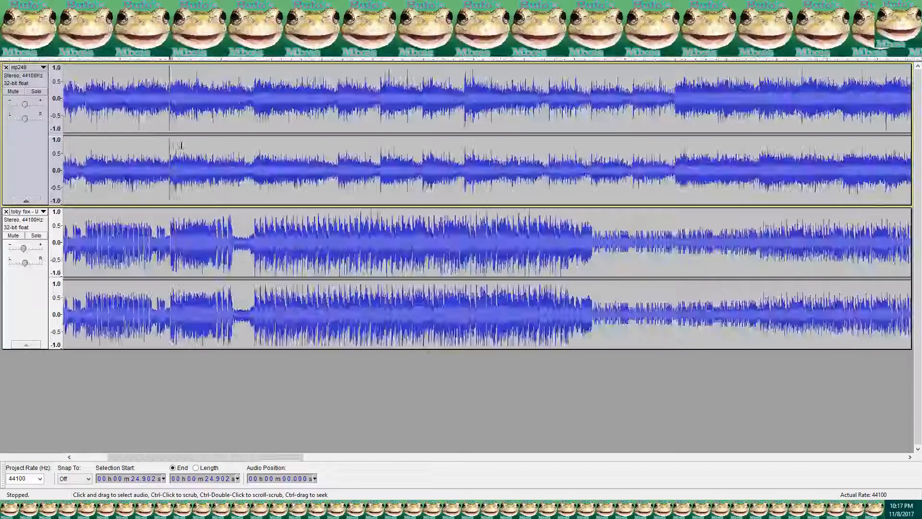
- Play both tracks from about 16.961 s and compare their onsets around 25 s
{"action": "left_click", "coordinate": [89, 96]}
{"action": "key", "text": "space"}
{"action": "scroll", "coordinate": [89, 96], "scroll_direction": "up", "scroll_amount": 3}
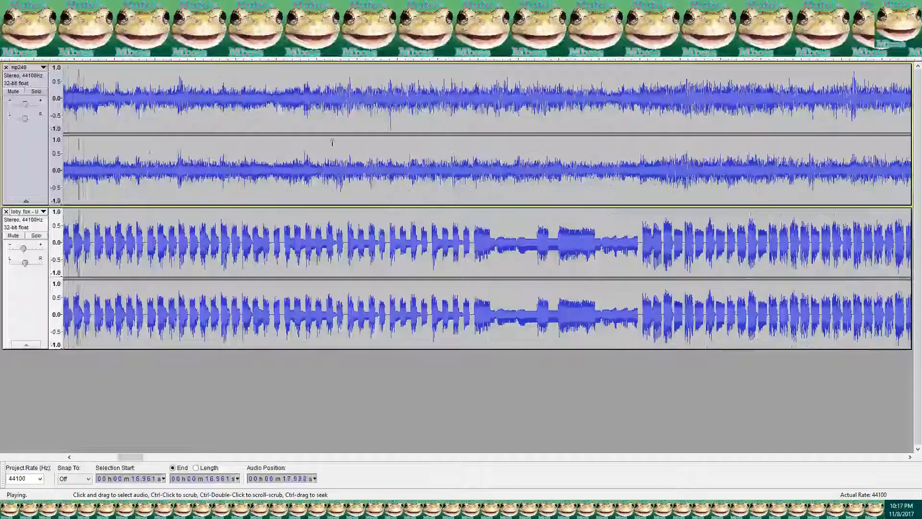
{"action": "scroll", "coordinate": [503, 165], "scroll_direction": "up", "scroll_amount": 2}
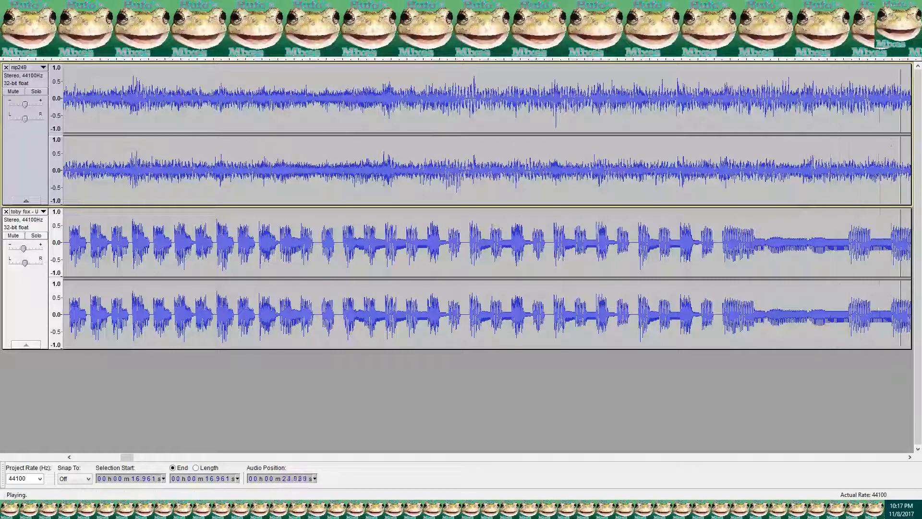
{"action": "key", "text": "space"}
{"action": "scroll", "coordinate": [207, 159], "scroll_direction": "up", "scroll_amount": 4}
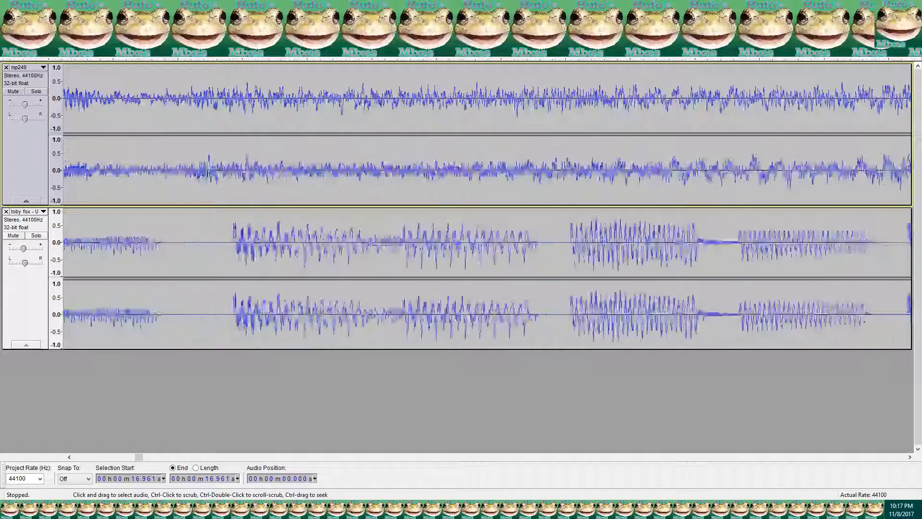
- Undo the tempo change on mp249 and reapply Change Tempo to the whole track with a percent change of 3.6
{"action": "left_click", "coordinate": [25, 145]}
{"action": "left_click", "coordinate": [13, 91]}
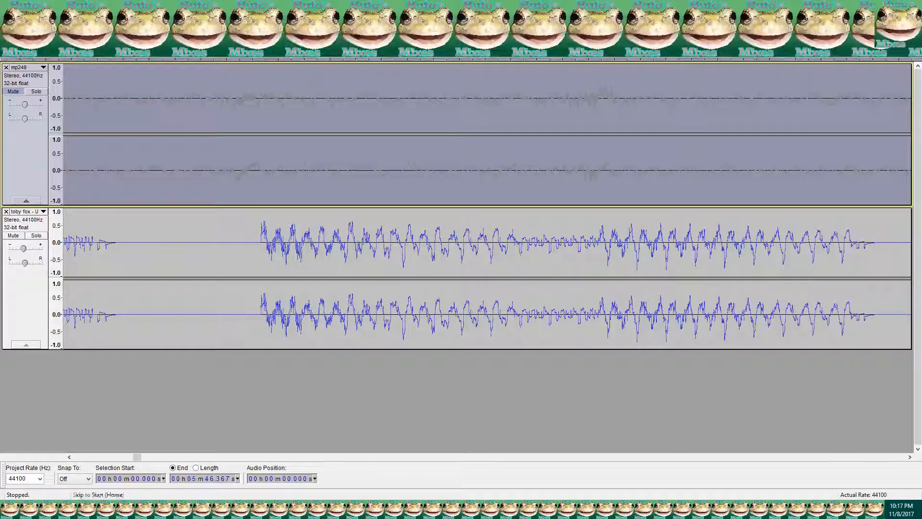
{"action": "left_click", "coordinate": [165, 15]}
{"action": "left_click", "coordinate": [219, 106]}
{"action": "left_click", "coordinate": [491, 228]}
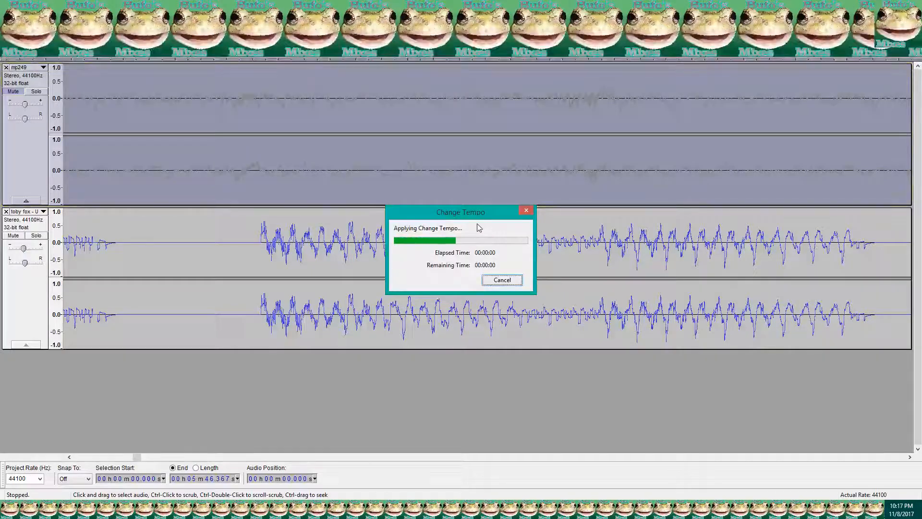
- Unmute mp249 and play both tracks from about 24.972 s to check their sync
{"action": "left_click", "coordinate": [76, 126]}
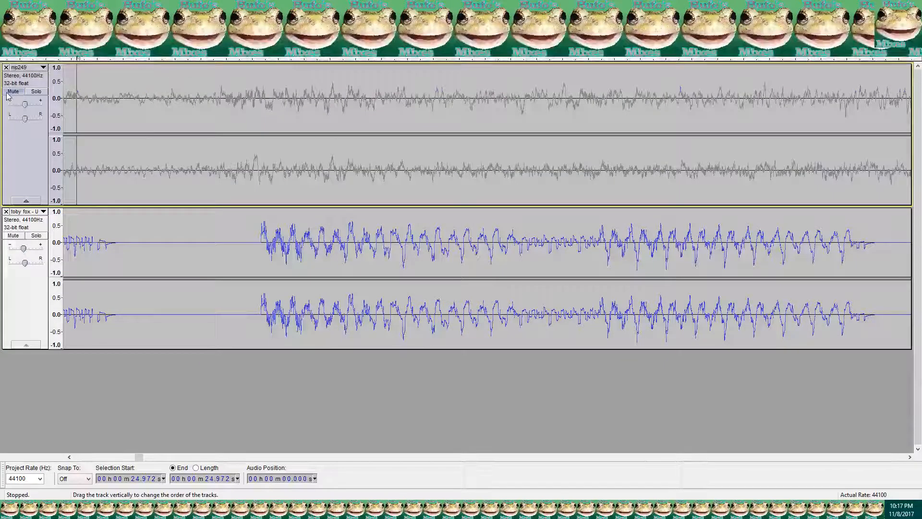
{"action": "left_click", "coordinate": [8, 91]}
{"action": "key", "text": "space"}
{"action": "scroll", "coordinate": [192, 142], "scroll_direction": "down", "scroll_amount": 4}
{"action": "scroll", "coordinate": [146, 91], "scroll_direction": "down", "scroll_amount": 2}
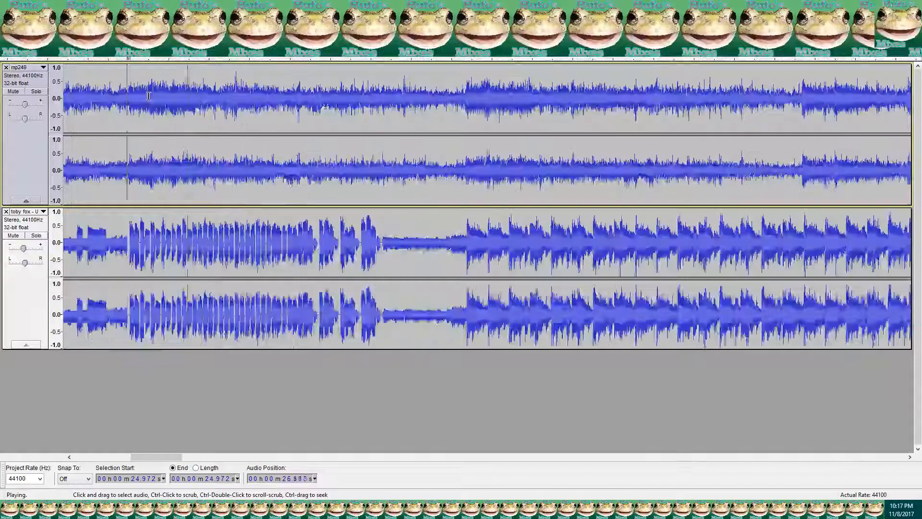
{"action": "scroll", "coordinate": [134, 76], "scroll_direction": "down", "scroll_amount": 1}
{"action": "left_click", "coordinate": [62, 32]}
- Play both tracks from about 21.765 s and examine the waveform onsets near 25 s up close
{"action": "left_click", "coordinate": [65, 92]}
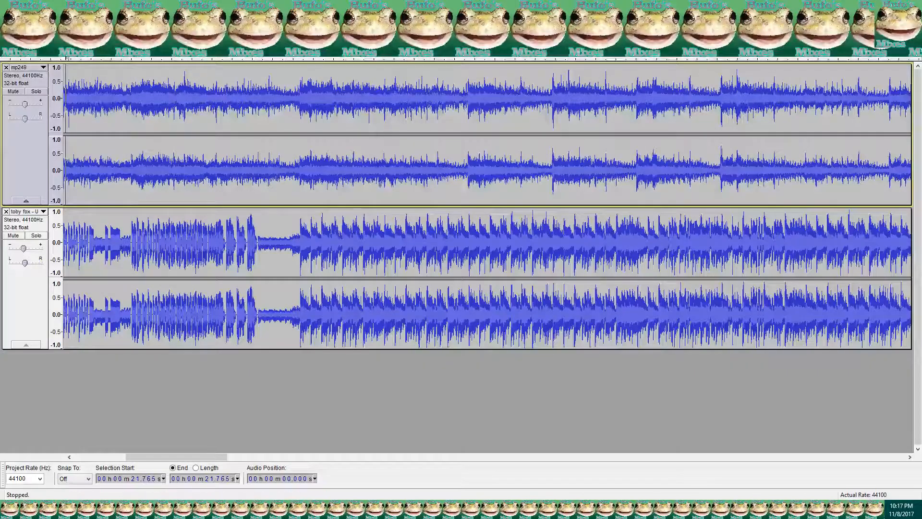
{"action": "left_click", "coordinate": [39, 31]}
{"action": "scroll", "coordinate": [84, 96], "scroll_direction": "up", "scroll_amount": 3}
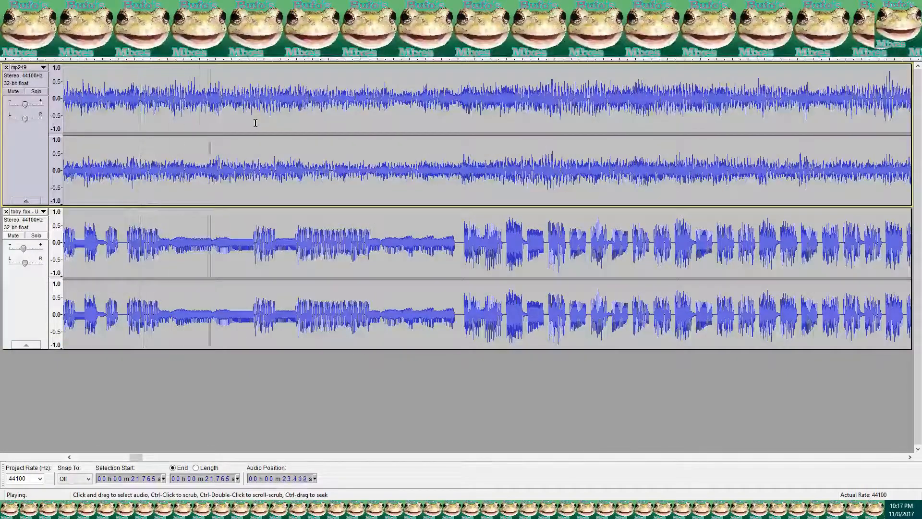
{"action": "scroll", "coordinate": [285, 135], "scroll_direction": "up", "scroll_amount": 2}
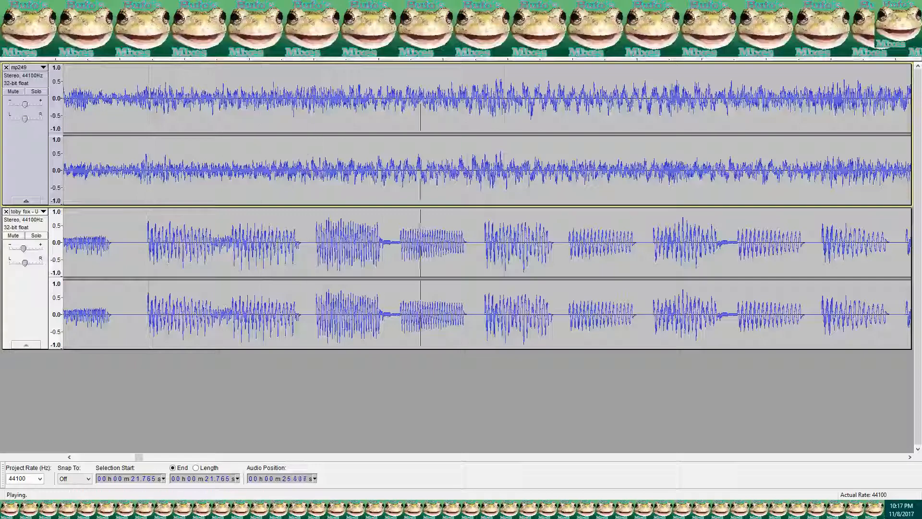
{"action": "key", "text": "space"}
{"action": "scroll", "coordinate": [177, 170], "scroll_direction": "up", "scroll_amount": 3}
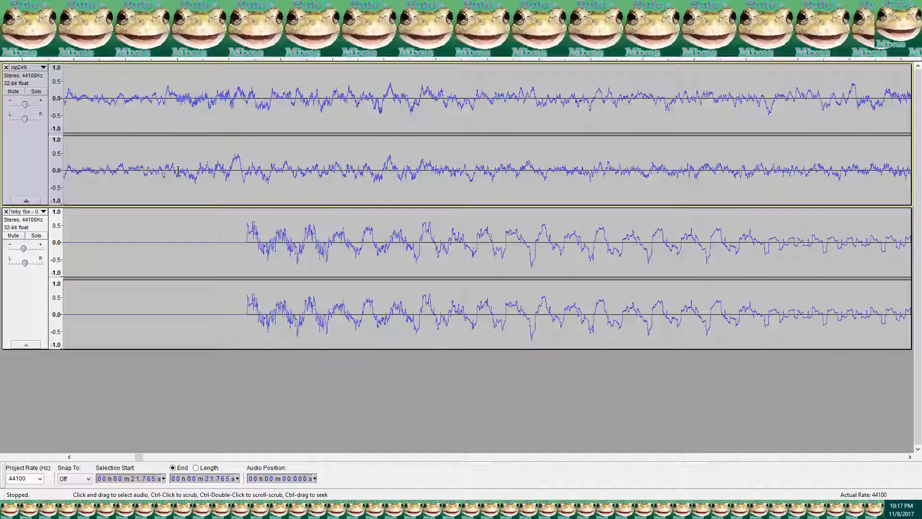
- Mute toby fox and repeatedly play mp249 alone from about 24.916 s to locate its section onset
{"action": "scroll", "coordinate": [229, 174], "scroll_direction": "down", "scroll_amount": 4}
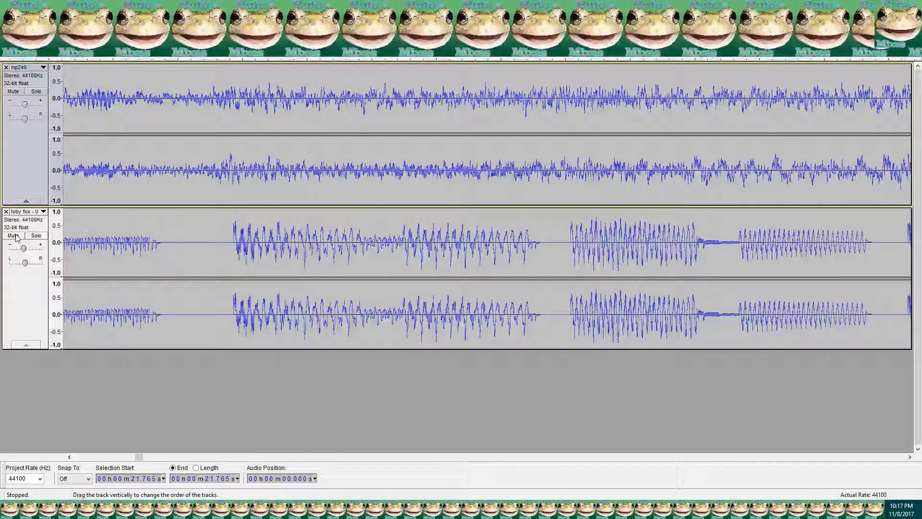
{"action": "left_click", "coordinate": [13, 235]}
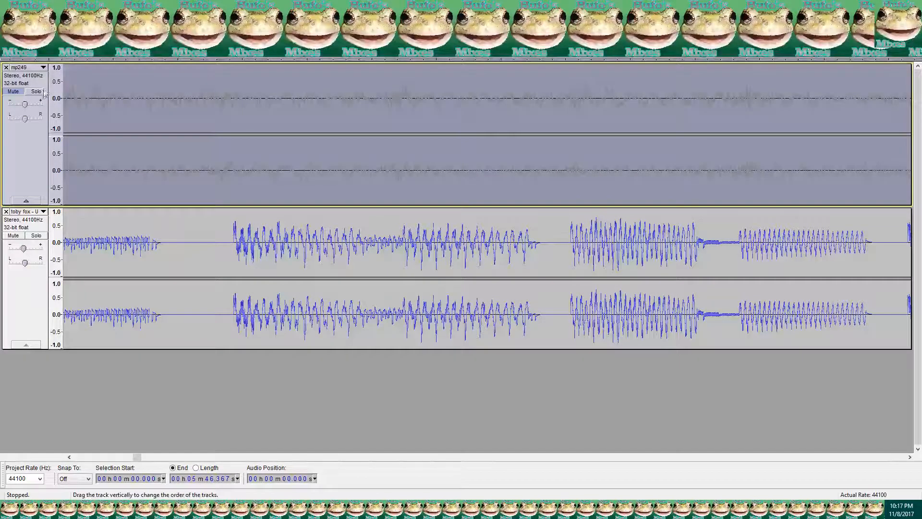
{"action": "left_click", "coordinate": [69, 113]}
{"action": "key", "text": "space"}
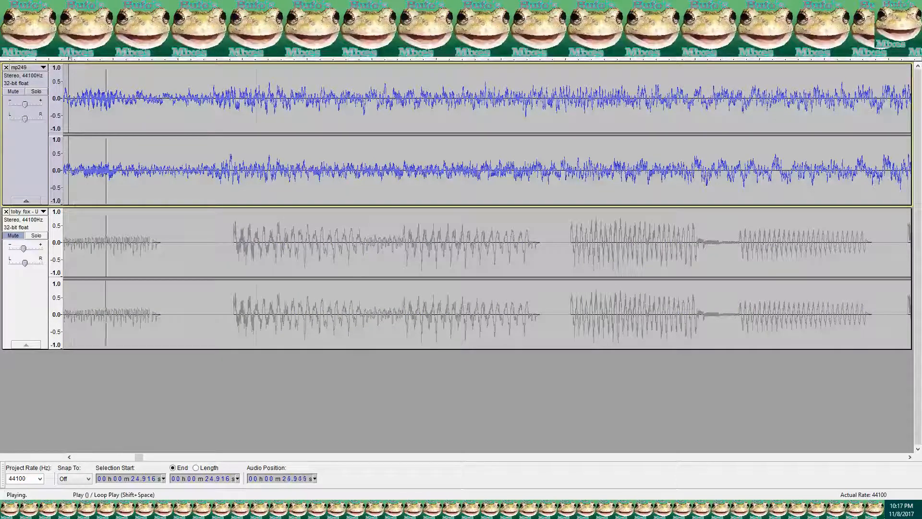
{"action": "key", "text": "space"}
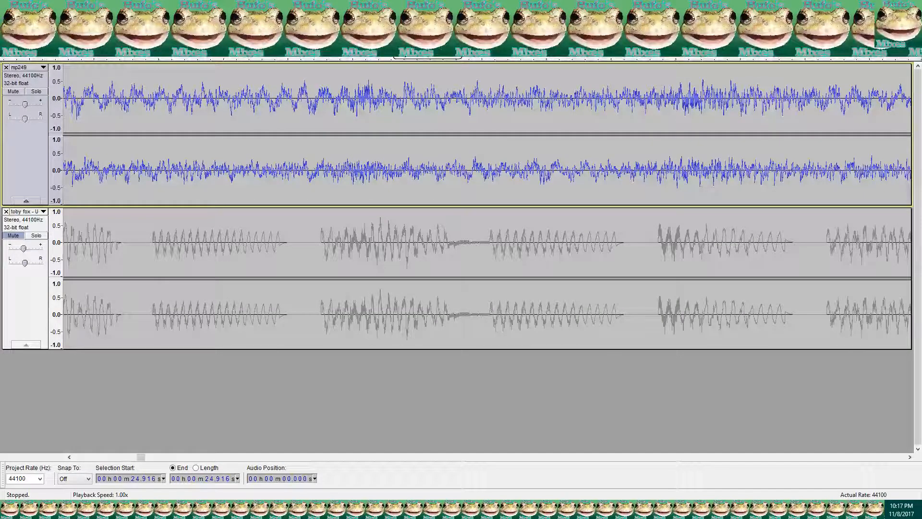
{"action": "key", "text": "space"}
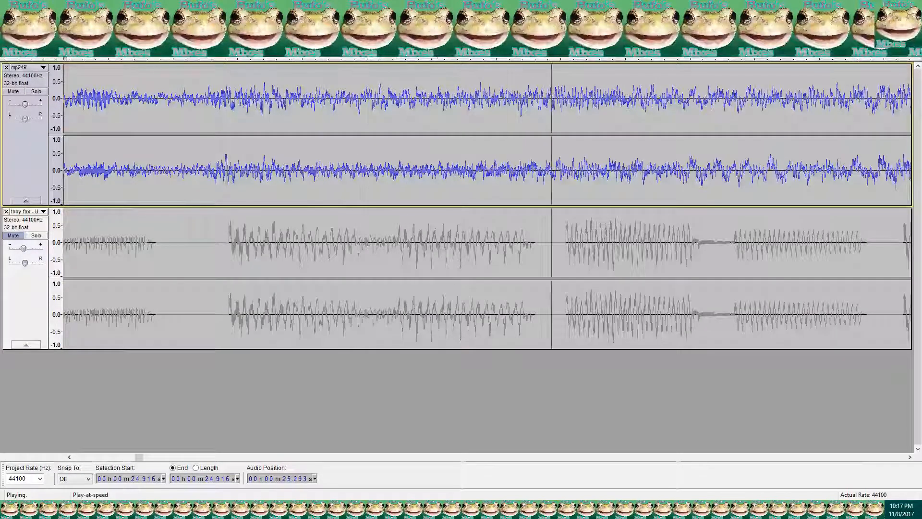
{"action": "key", "text": "space"}
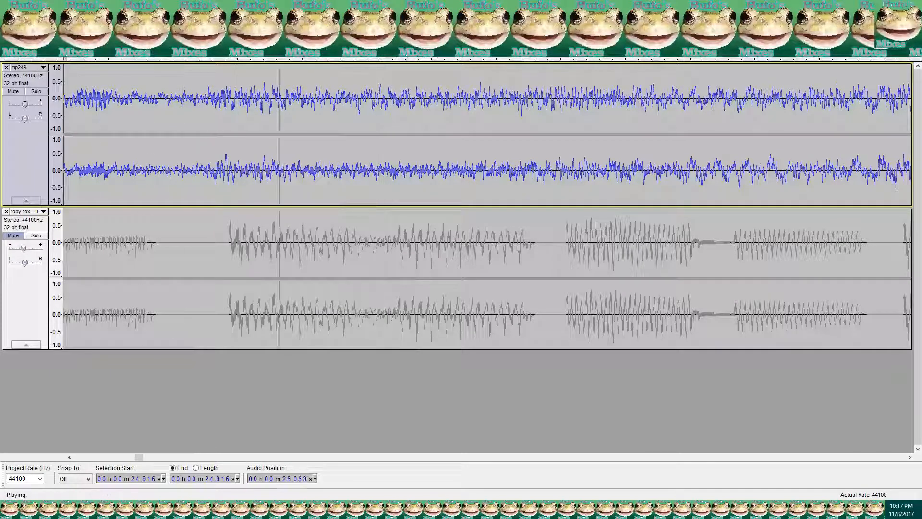
- Mark the mp249 section onset at about 25.028 s and play from there to check it
{"action": "scroll", "coordinate": [267, 108], "scroll_direction": "up", "scroll_amount": 10}
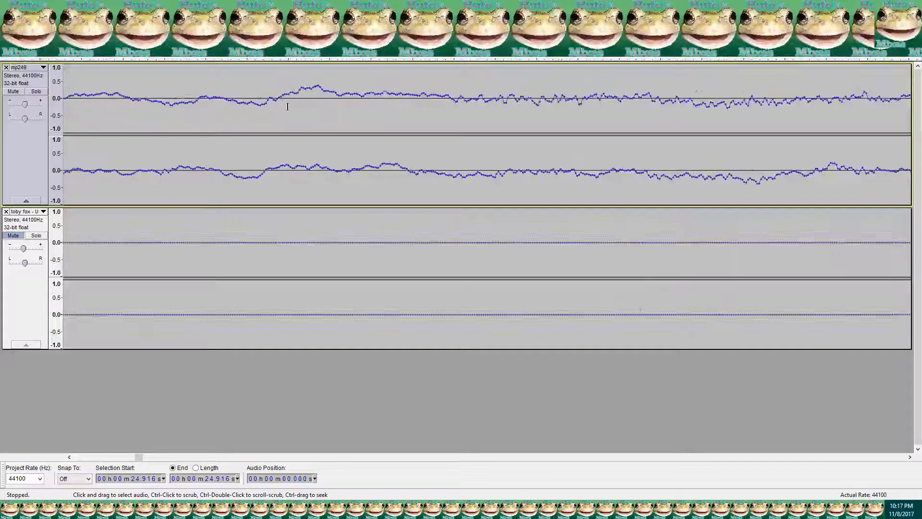
{"action": "scroll", "coordinate": [280, 102], "scroll_direction": "up", "scroll_amount": 2}
{"action": "key", "text": "space"}
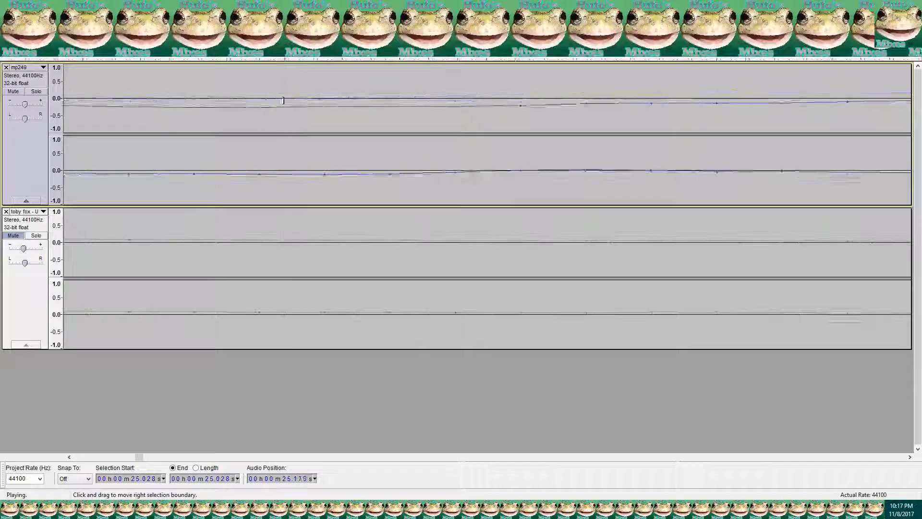
{"action": "left_click", "coordinate": [59, 33]}
{"action": "scroll", "coordinate": [184, 135], "scroll_direction": "down", "scroll_amount": 4}
{"action": "scroll", "coordinate": [187, 137], "scroll_direction": "down", "scroll_amount": 10}
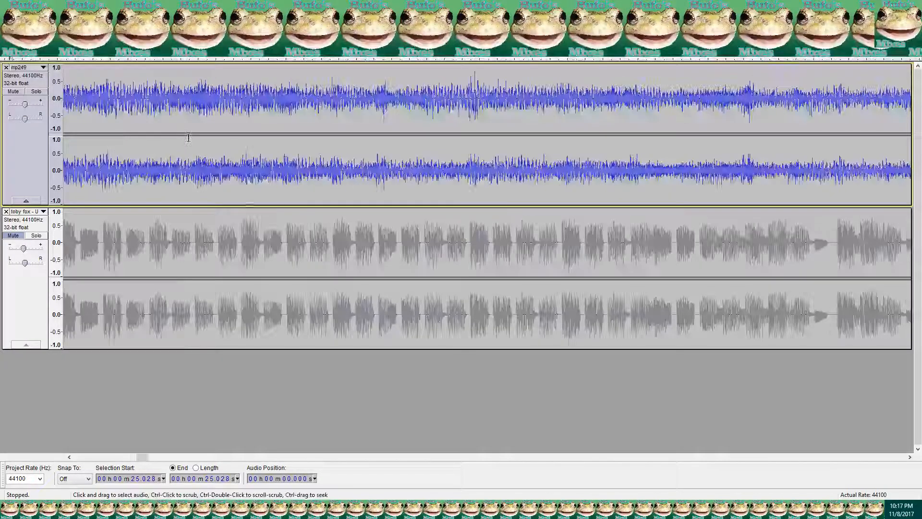
{"action": "scroll", "coordinate": [142, 194], "scroll_direction": "up", "scroll_amount": 5}
{"action": "scroll", "coordinate": [142, 218], "scroll_direction": "up", "scroll_amount": 3}
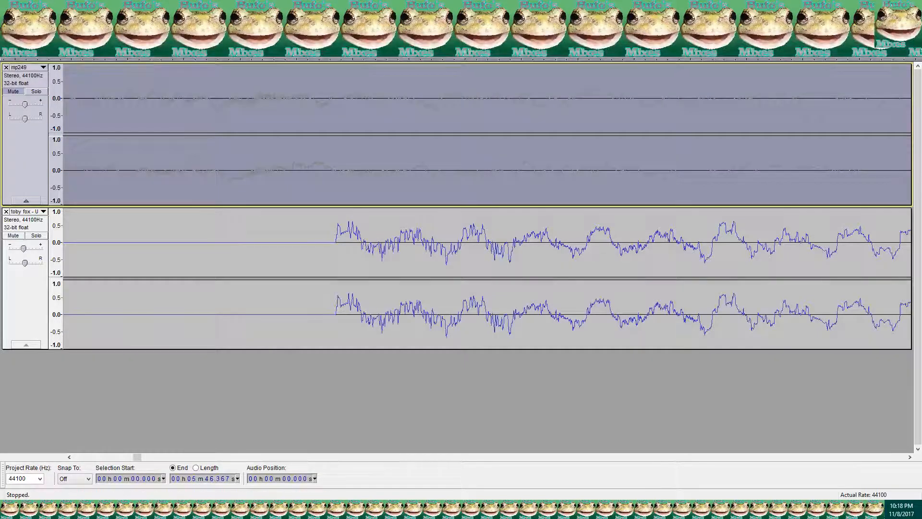
- Undo the tempo change on mp249 and reapply Change Tempo to the whole track with a percent change of 3.58
{"action": "left_click", "coordinate": [164, 15]}
{"action": "left_click", "coordinate": [203, 110]}
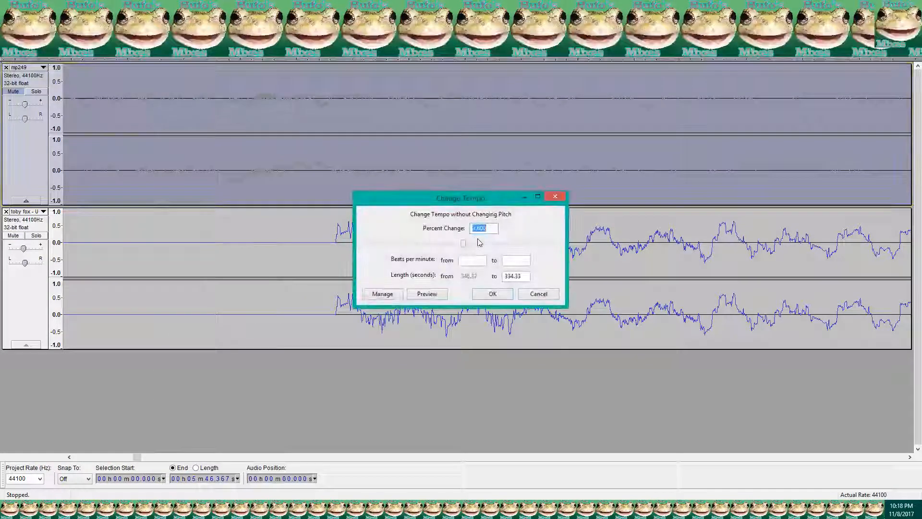
{"action": "type", "text": "3.600"}
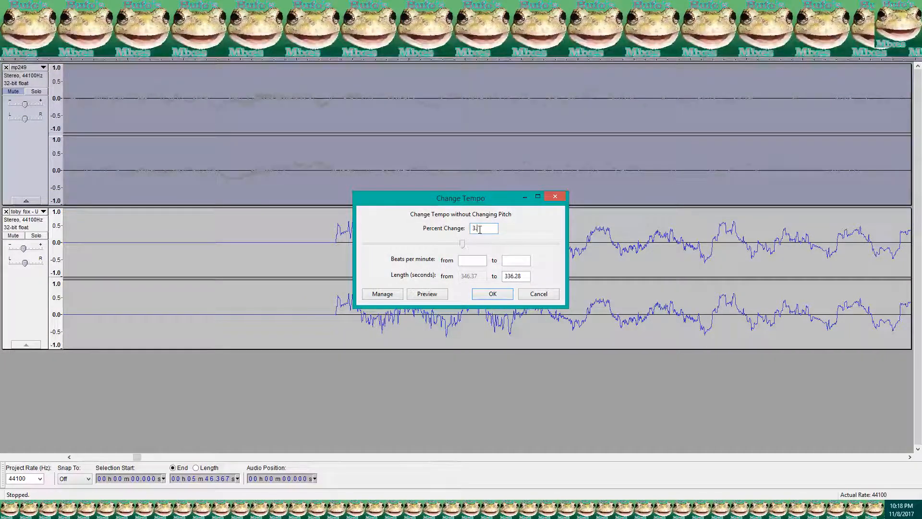
{"action": "key", "text": "Return"}
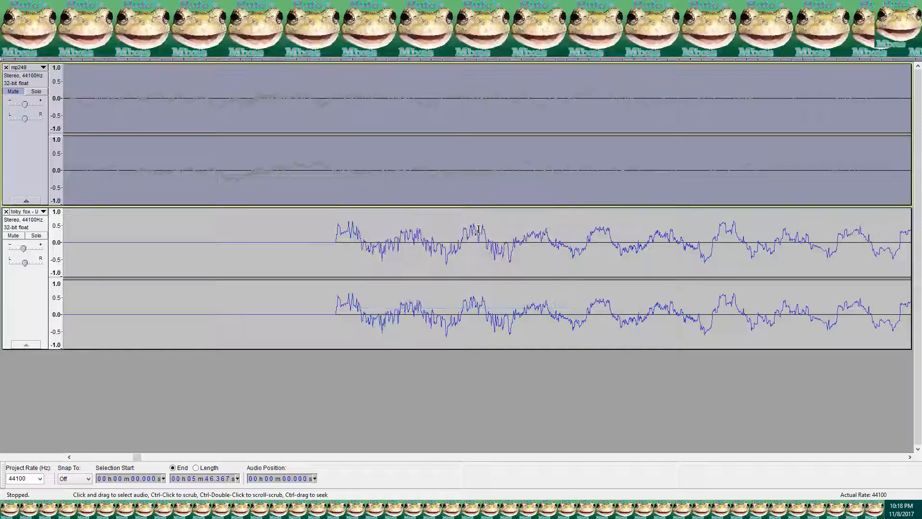
- Play both tracks unmuted from about 25.028 s and mark the mp249 section onset at about 50.050 s for comparison
{"action": "left_click", "coordinate": [161, 177]}
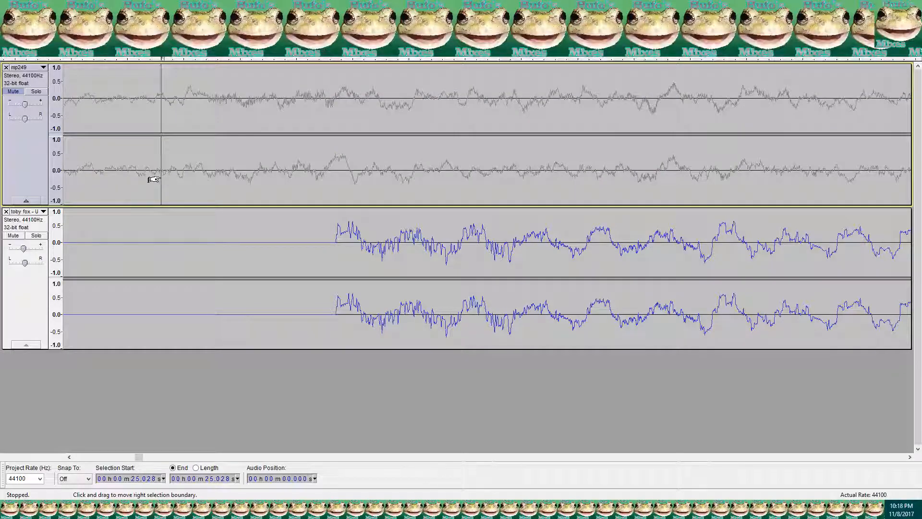
{"action": "left_click", "coordinate": [12, 92]}
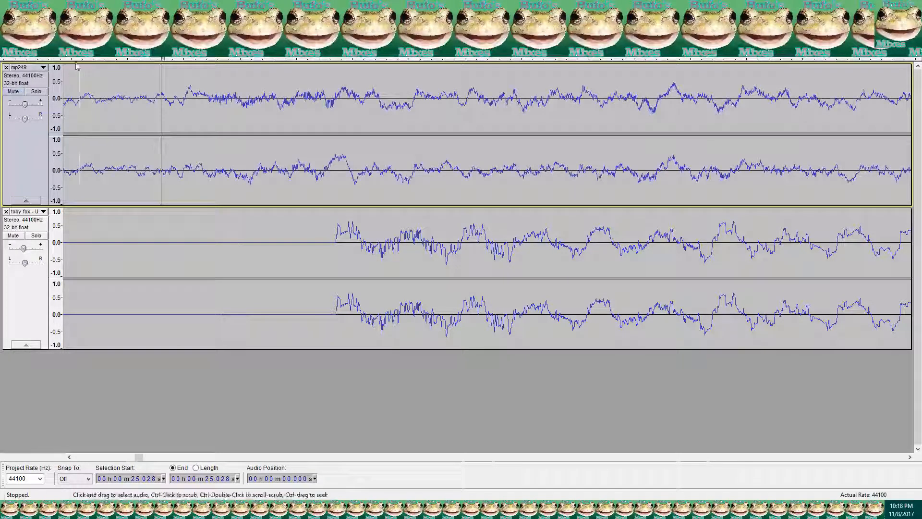
{"action": "left_click", "coordinate": [41, 34]}
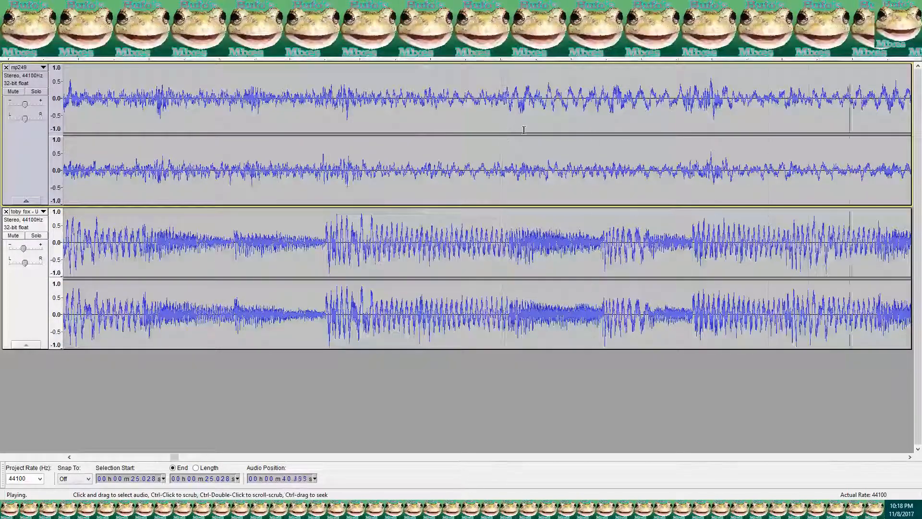
{"action": "mouse_move", "coordinate": [23, 249]}
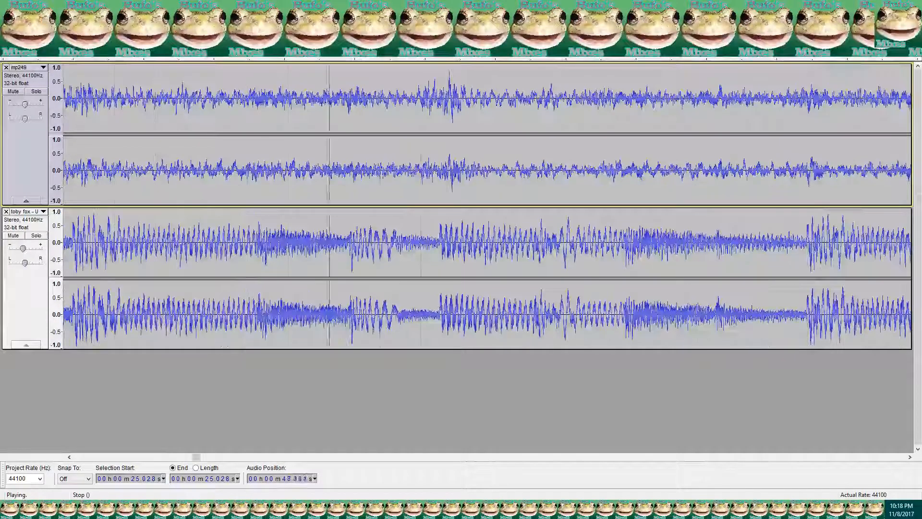
{"action": "key", "text": "space"}
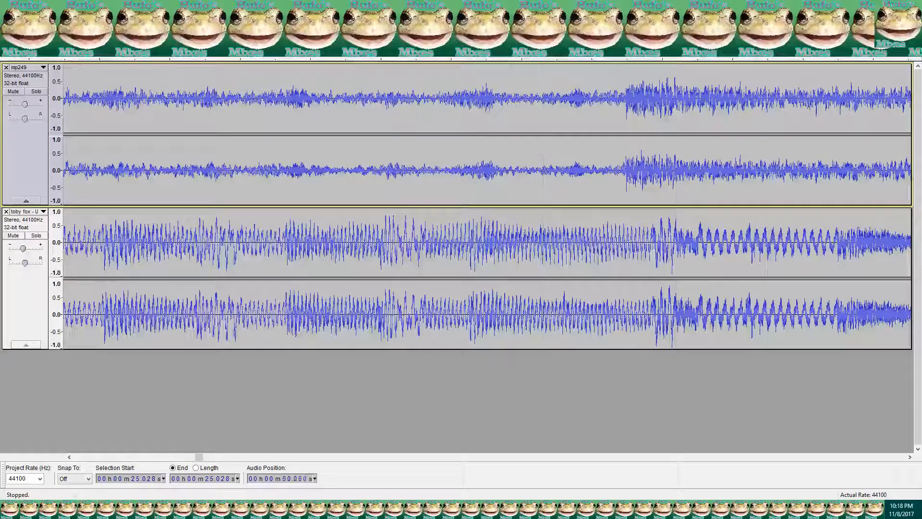
{"action": "left_click", "coordinate": [626, 181]}
{"action": "scroll", "coordinate": [653, 198], "scroll_direction": "up", "scroll_amount": 3}
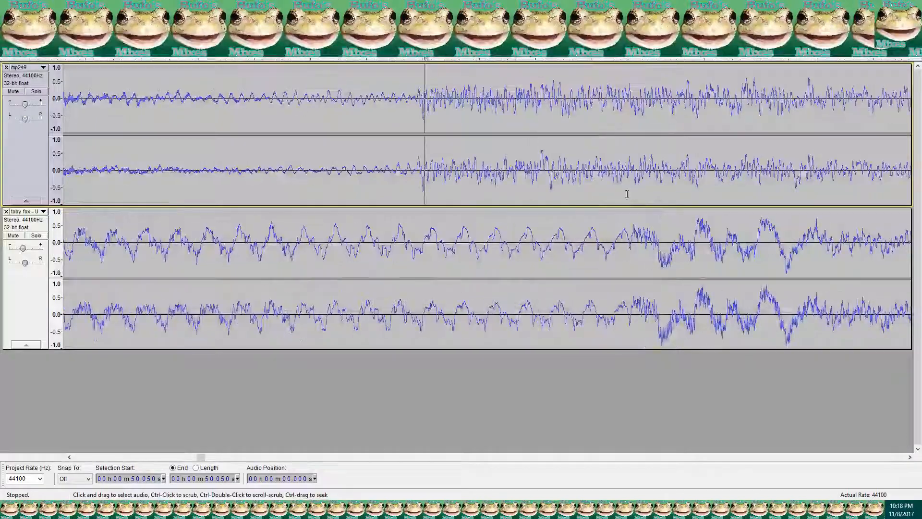
- Undo the last tempo change on mp249
{"action": "key", "text": "ctrl+z"}
{"action": "key", "text": "ctrl+z"}
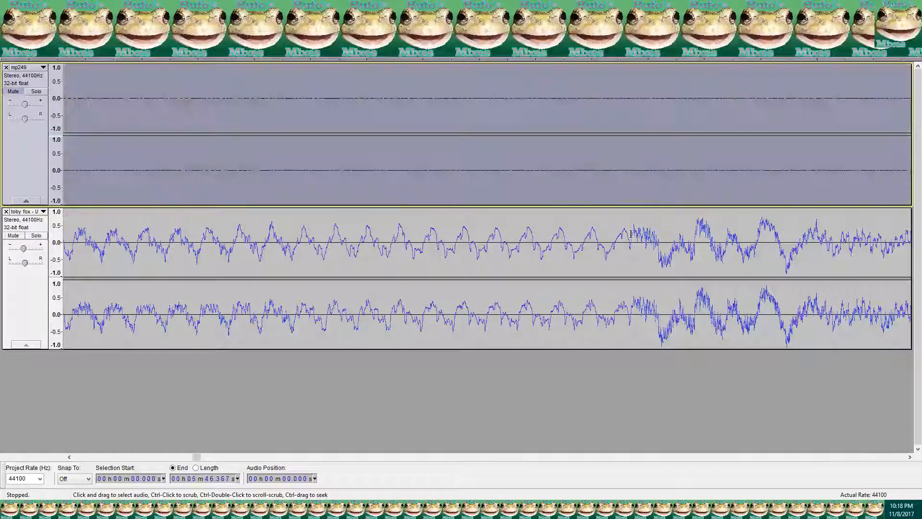
{"action": "key", "text": "alt+c"}
{"action": "left_click", "coordinate": [186, 101]}
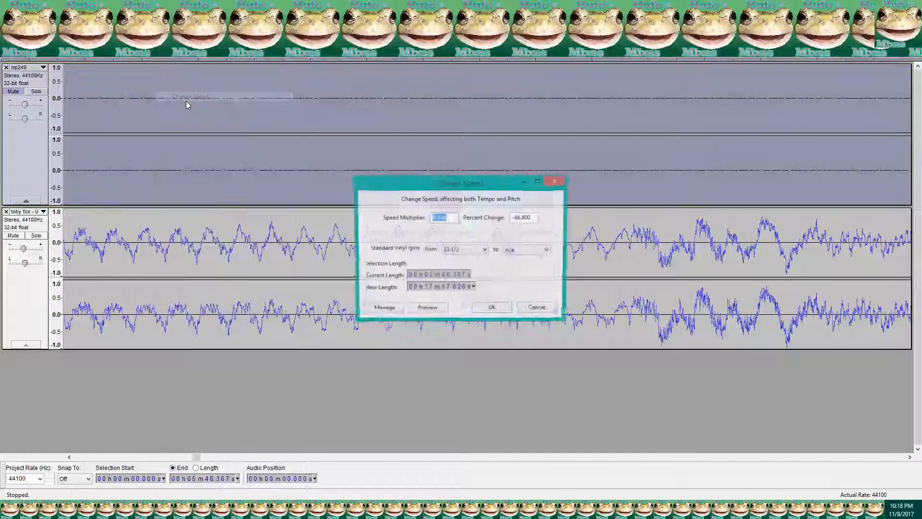
{"action": "left_click", "coordinate": [555, 181]}
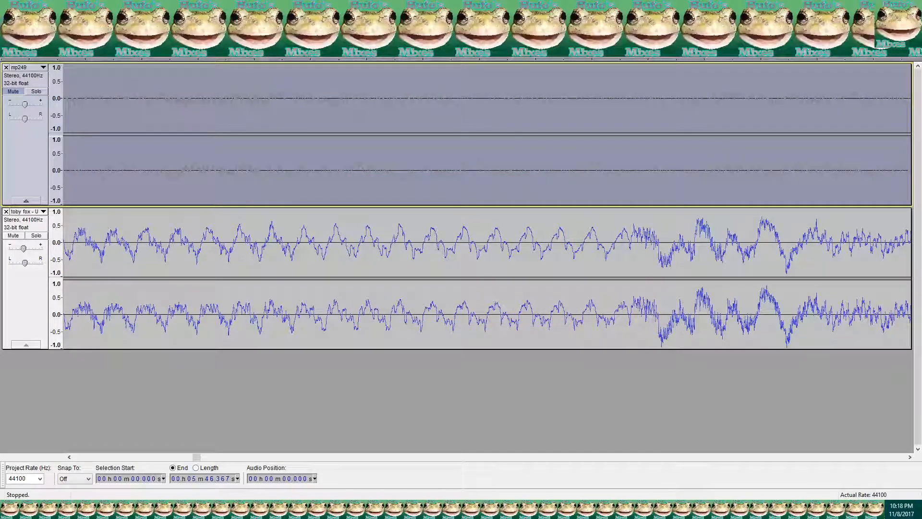
- Apply Change Tempo to the whole mp249 track with a percent change of 3.55
{"action": "key", "text": "alt+c"}
{"action": "left_click", "coordinate": [186, 118]}
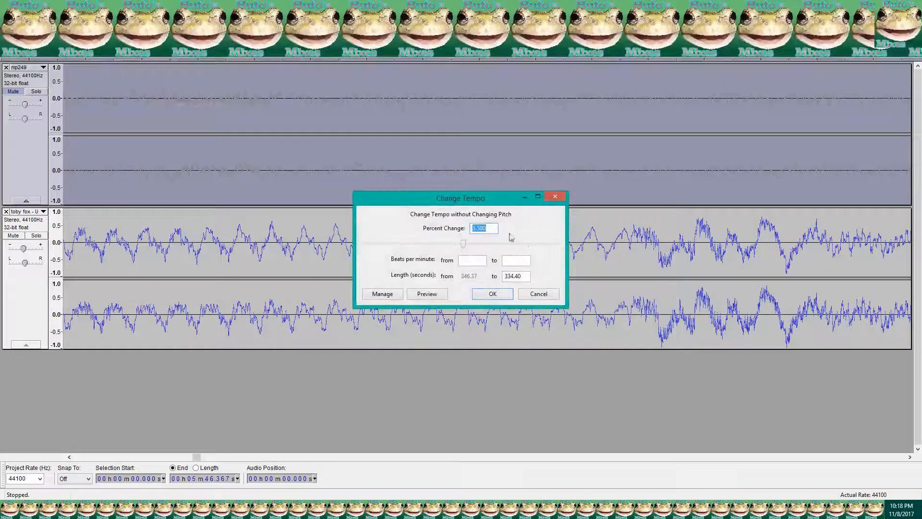
{"action": "left_click", "coordinate": [495, 229]}
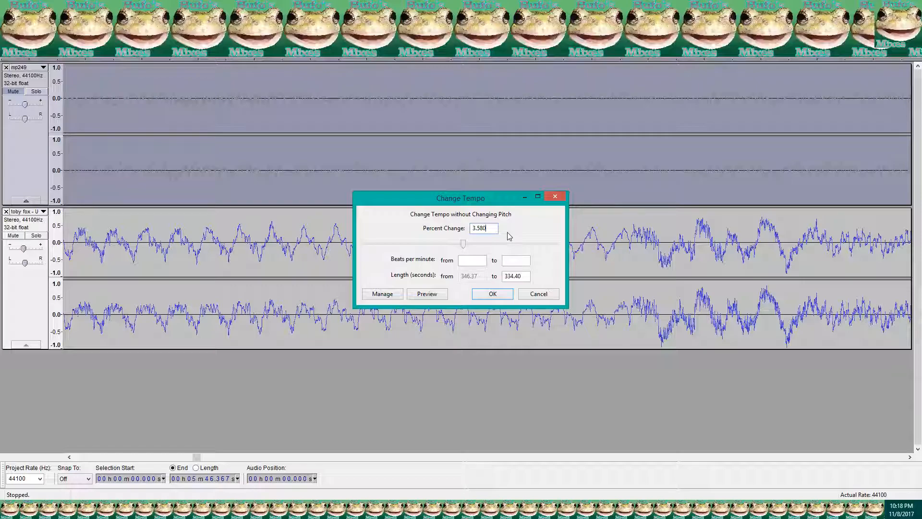
{"action": "type", "text": "55"}
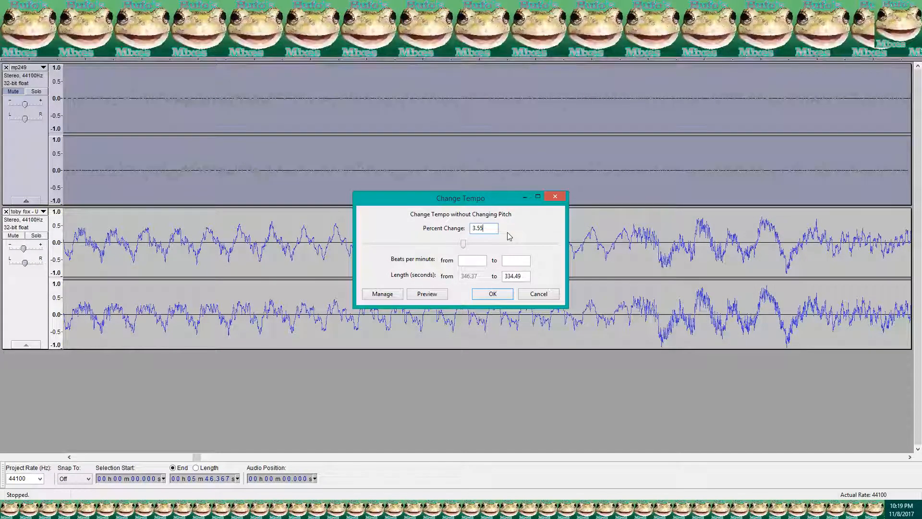
{"action": "left_click", "coordinate": [492, 293]}
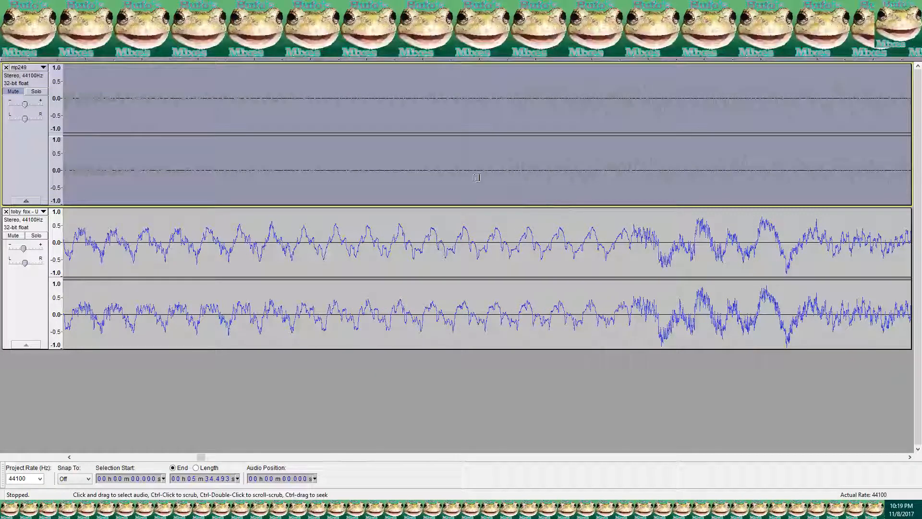
{"action": "left_click", "coordinate": [16, 92]}
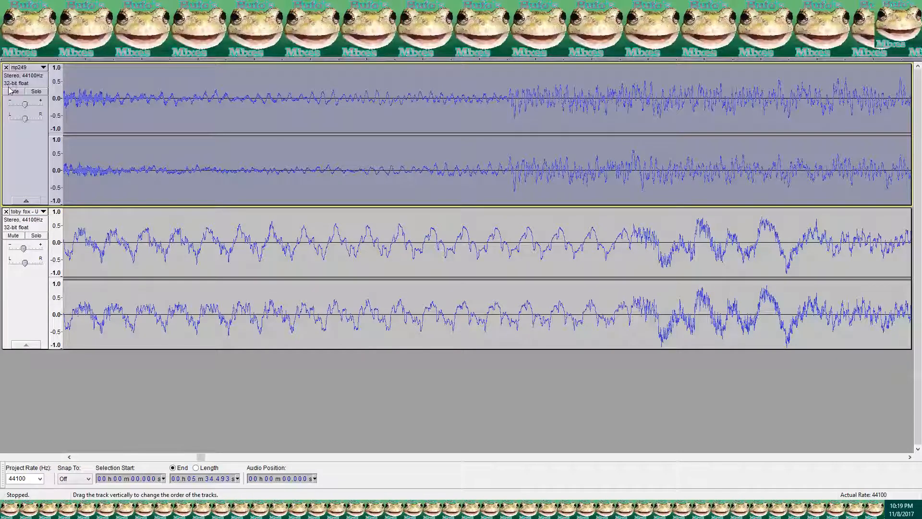
{"action": "left_click", "coordinate": [13, 91]}
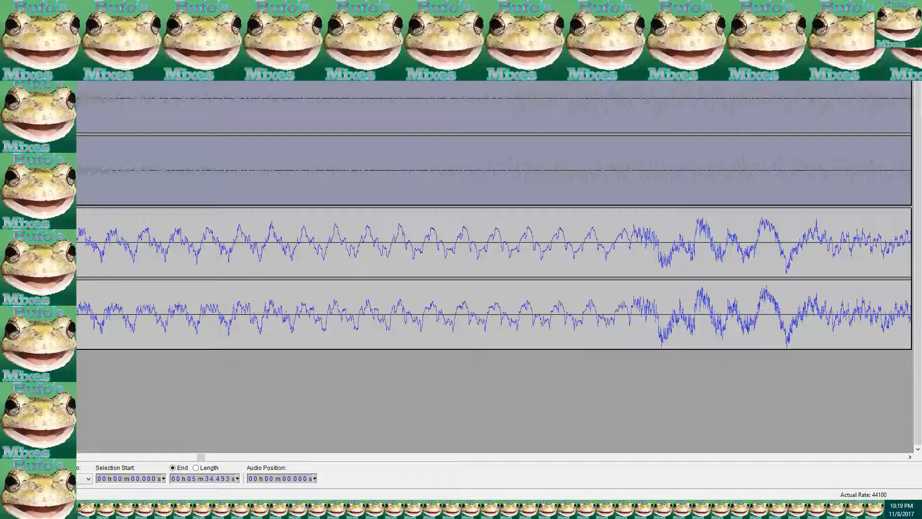
- Switch to the file manager and browse the Audacity project files and data folders
{"action": "left_click_drag", "start_coordinate": [921, 92], "coordinate": [308, 1]}
{"action": "scroll", "coordinate": [256, 188], "scroll_direction": "down", "scroll_amount": 7}
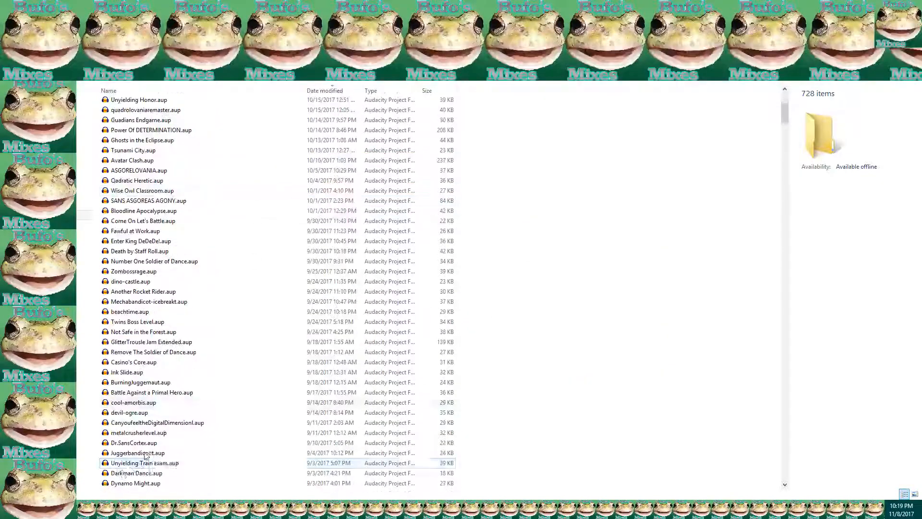
{"action": "scroll", "coordinate": [492, 451], "scroll_direction": "down", "scroll_amount": 12}
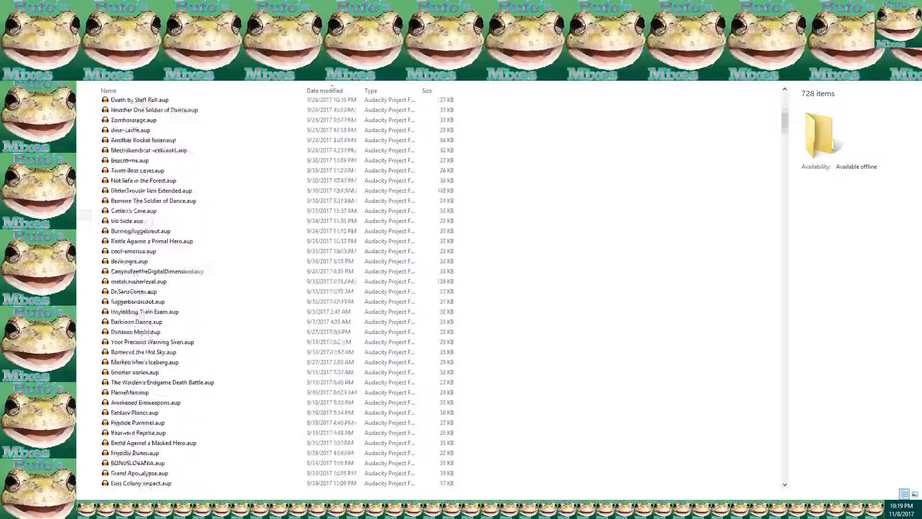
{"action": "scroll", "coordinate": [144, 379], "scroll_direction": "down", "scroll_amount": 5}
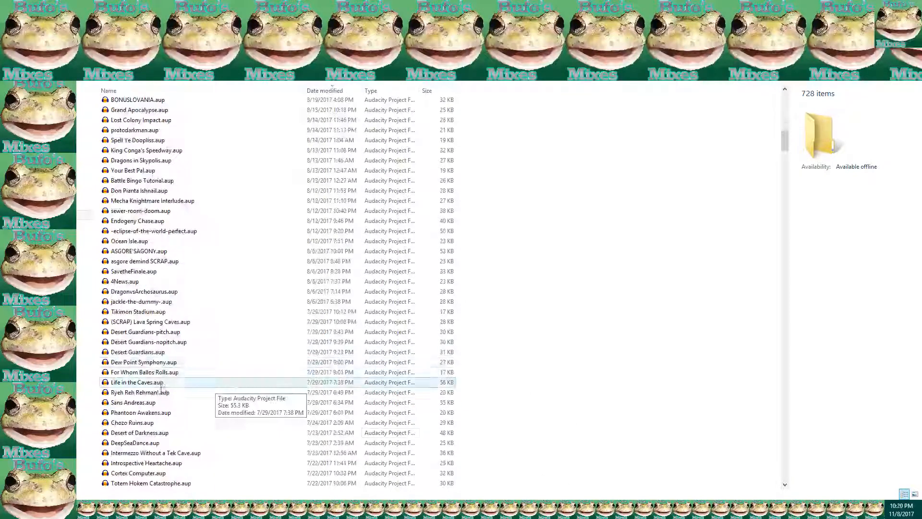
{"action": "left_click", "coordinate": [133, 372]}
{"action": "scroll", "coordinate": [132, 375], "scroll_direction": "down", "scroll_amount": 1}
{"action": "scroll", "coordinate": [133, 375], "scroll_direction": "down", "scroll_amount": 15}
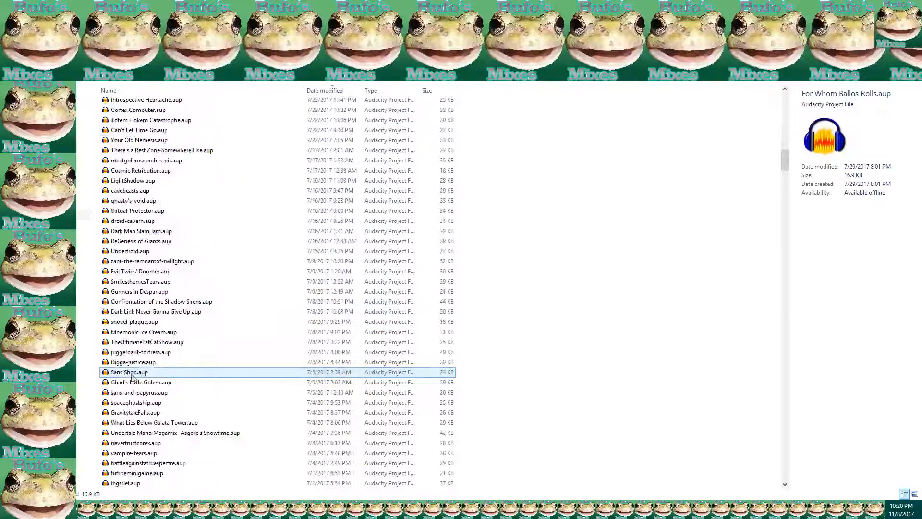
{"action": "scroll", "coordinate": [197, 398], "scroll_direction": "down", "scroll_amount": 20}
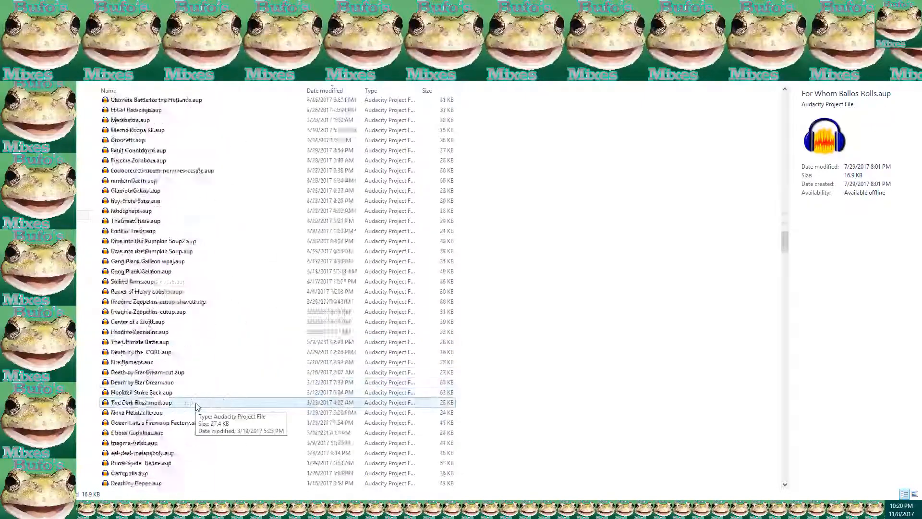
{"action": "left_click", "coordinate": [175, 404]}
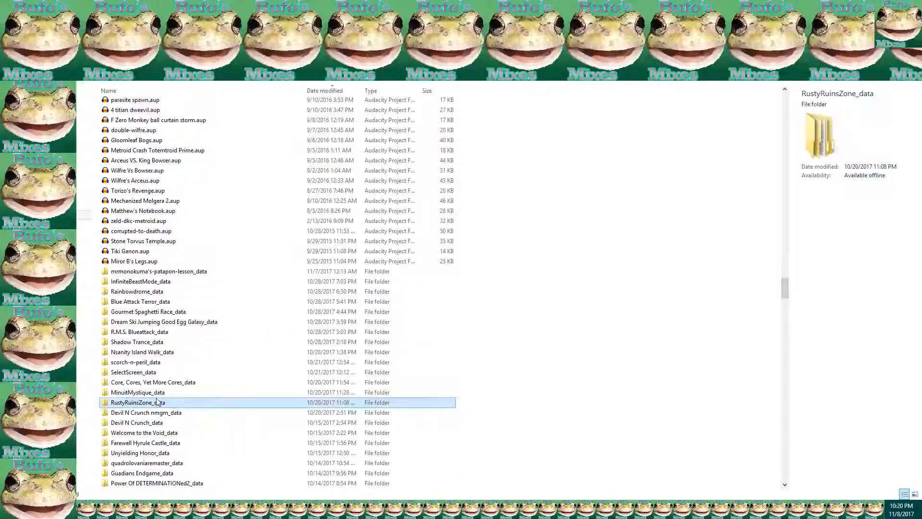
- Divide 728 by 2 in Calculator to work out the number of projects, and close Calculator
{"action": "left_click", "coordinate": [498, 351]}
{"action": "key", "text": "alt+Tab"}
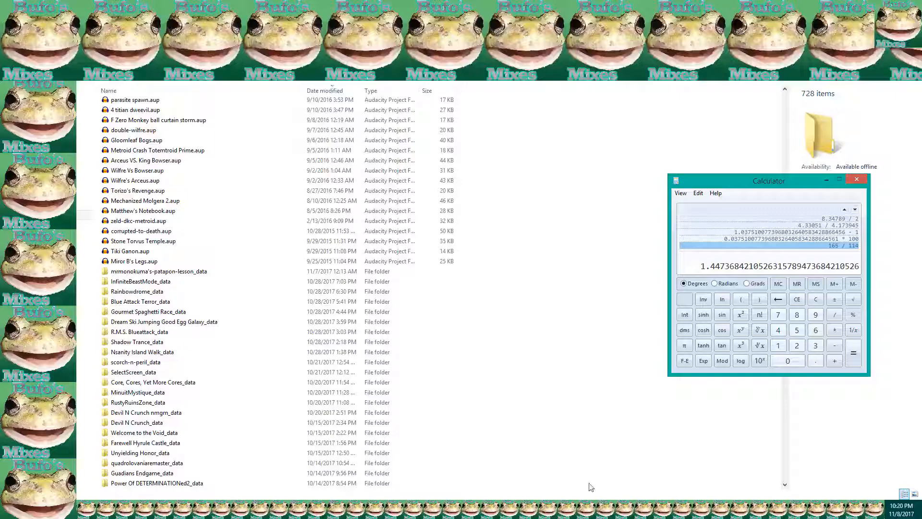
{"action": "type", "text": "728 /"}
{"action": "key", "text": "Return"}
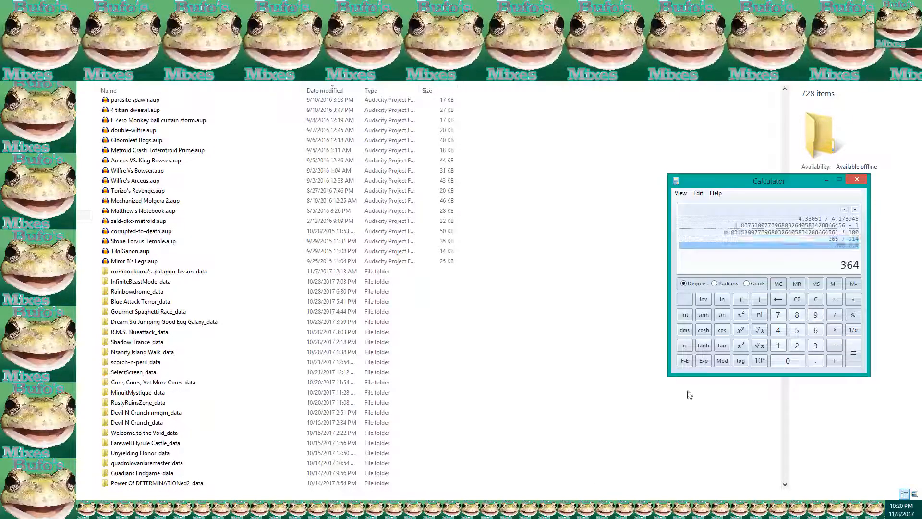
{"action": "left_click", "coordinate": [856, 184]}
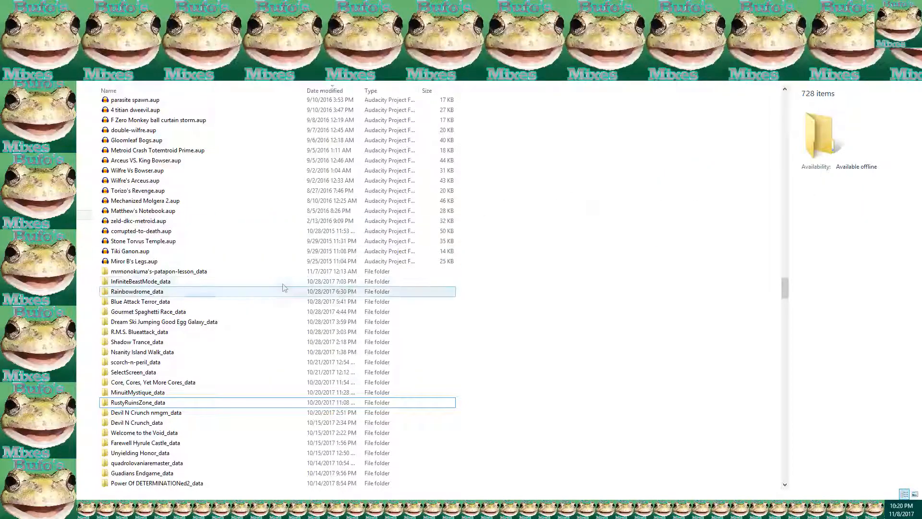
- Check the combined properties of all items in the Audacity projects folder, and clear the selection
{"action": "left_click", "coordinate": [206, 345]}
{"action": "scroll", "coordinate": [201, 345], "scroll_direction": "down", "scroll_amount": 6}
{"action": "scroll", "coordinate": [198, 341], "scroll_direction": "up", "scroll_amount": 18}
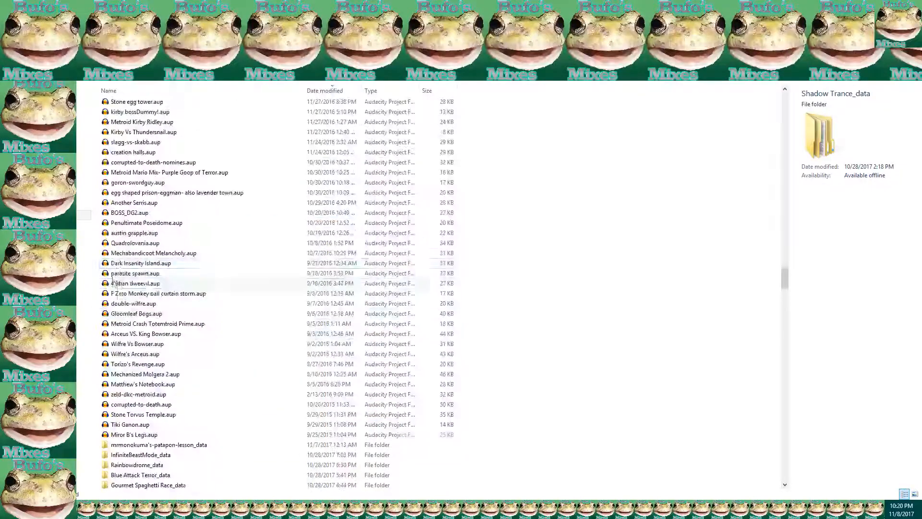
{"action": "scroll", "coordinate": [176, 275], "scroll_direction": "up", "scroll_amount": 18}
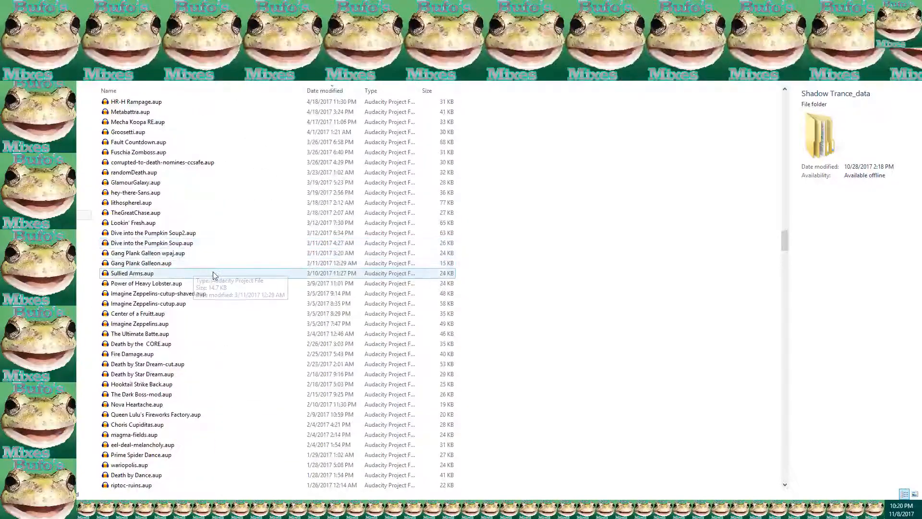
{"action": "key", "text": "ctrl+a"}
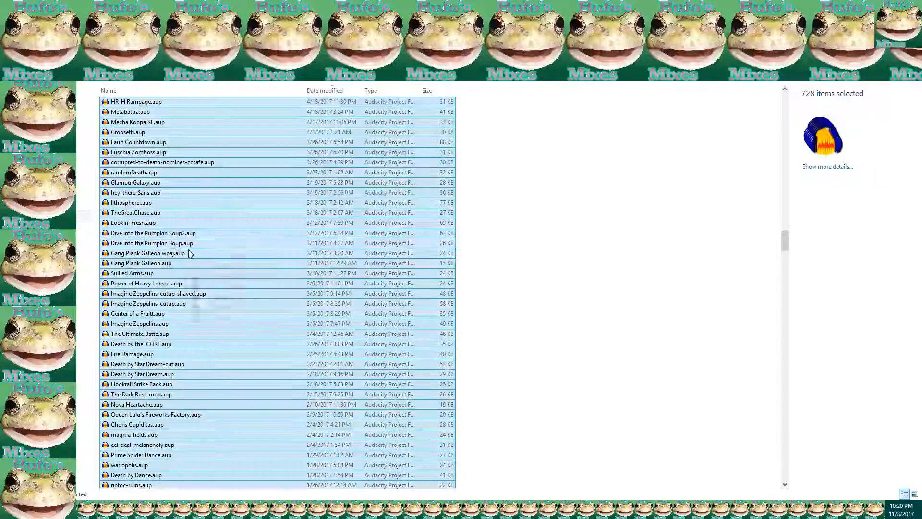
{"action": "right_click", "coordinate": [189, 250]}
{"action": "left_click", "coordinate": [217, 405]}
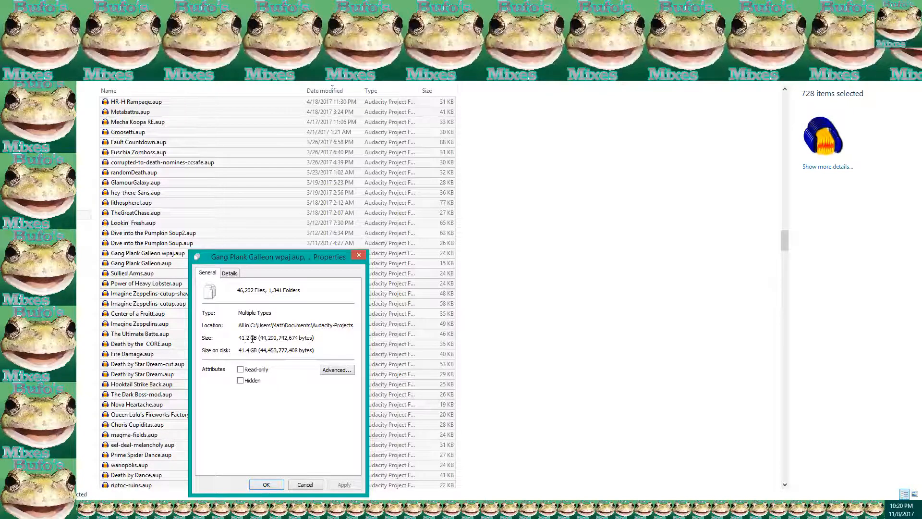
{"action": "left_click_drag", "start_coordinate": [243, 262], "coordinate": [301, 208]}
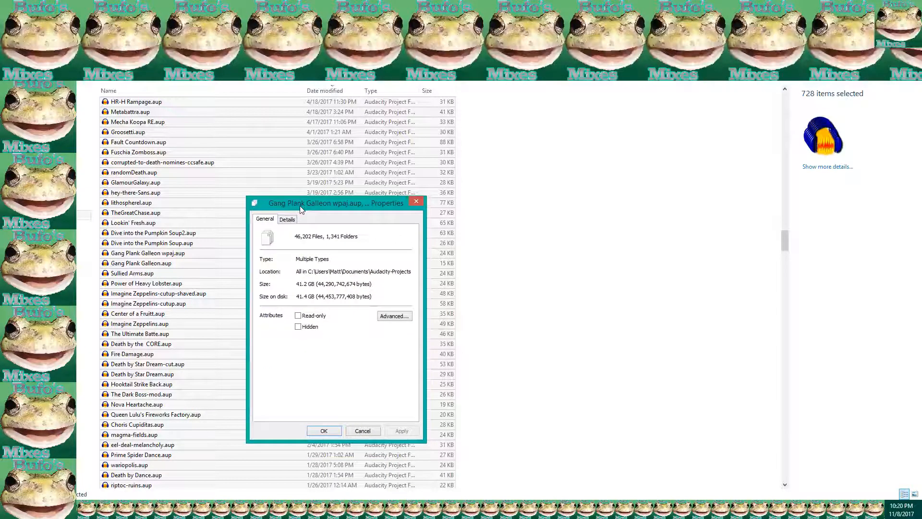
{"action": "left_click", "coordinate": [416, 201]}
{"action": "left_click", "coordinate": [514, 224]}
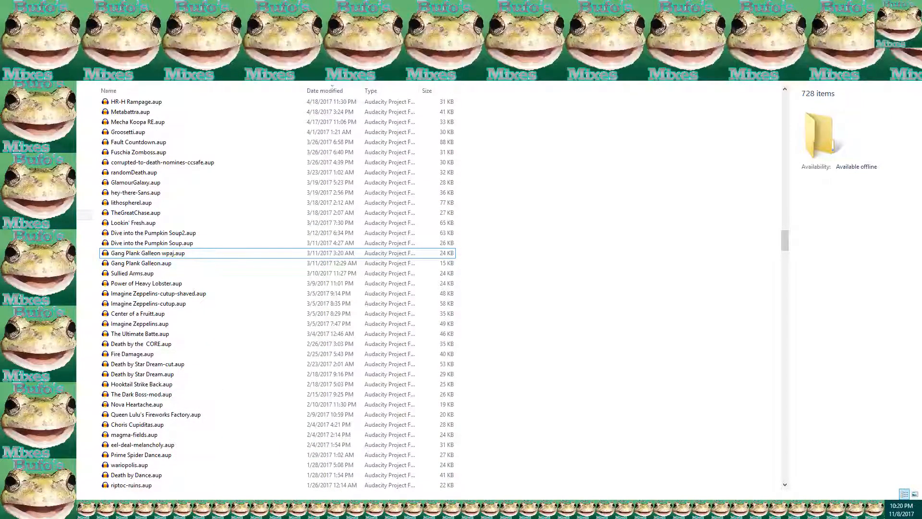
- Switch back to Audacity, mark the mp249 section onset at about 50.065 s, and undo the track's last tempo change
{"action": "key", "text": "alt+Tab"}
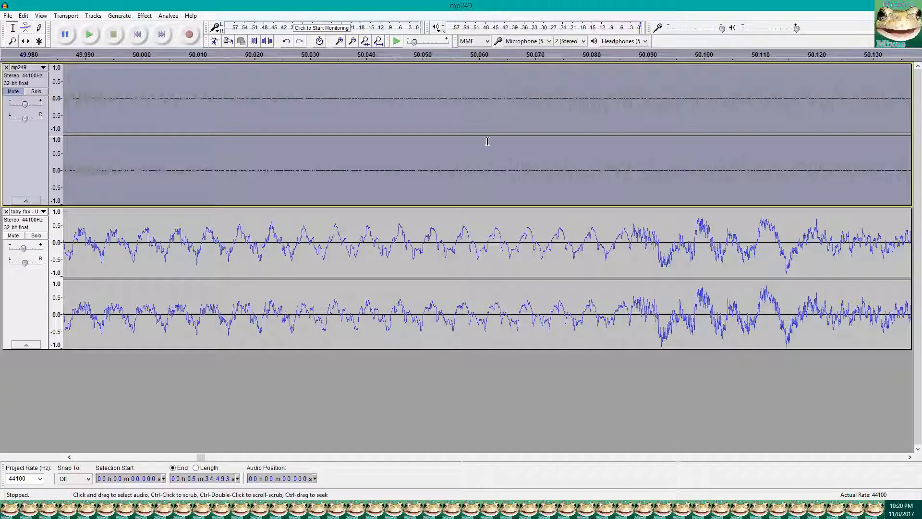
{"action": "left_click", "coordinate": [505, 165]}
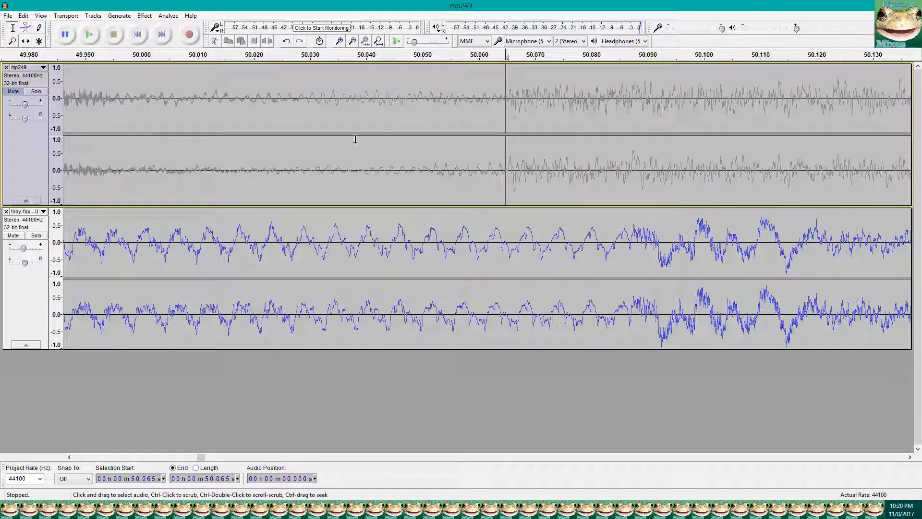
{"action": "double_click", "coordinate": [265, 113]}
{"action": "left_click", "coordinate": [145, 15]}
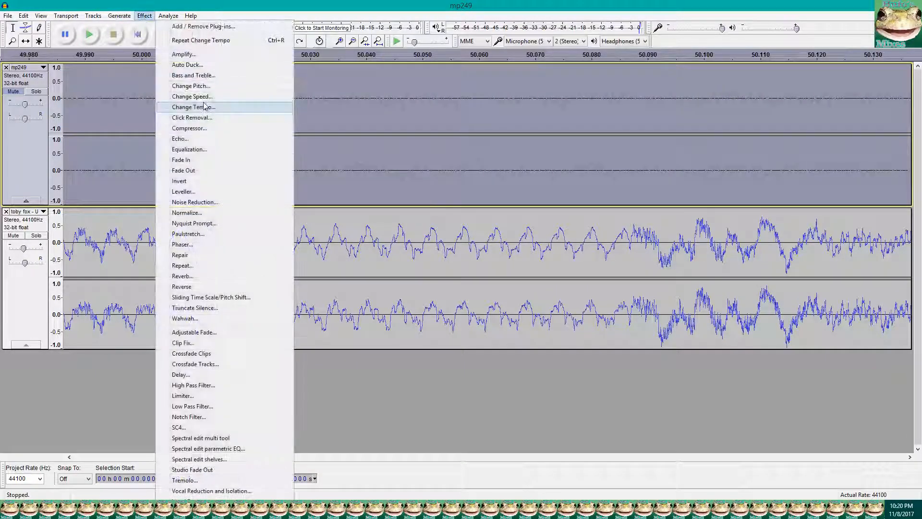
{"action": "left_click", "coordinate": [203, 97]}
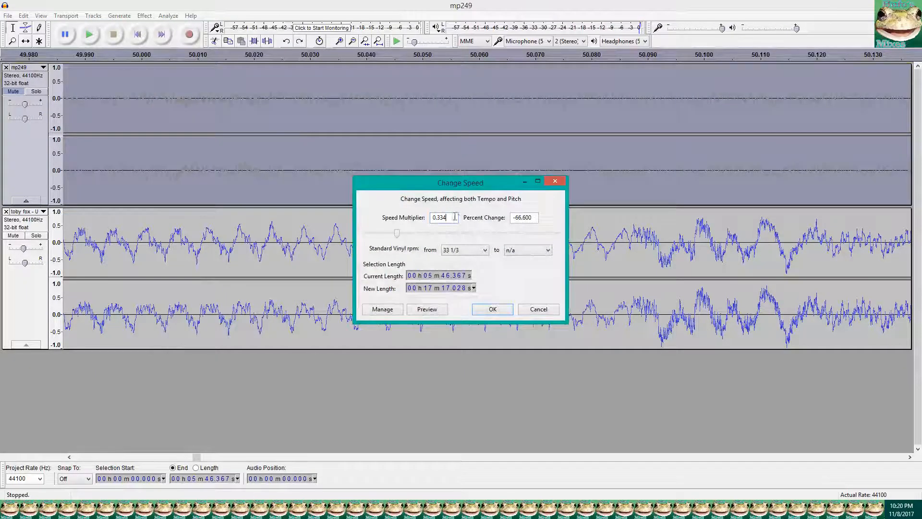
{"action": "left_click", "coordinate": [555, 181]}
- Apply Change Tempo to the whole mp249 track with a percent change of 3.5
{"action": "left_click", "coordinate": [144, 15]}
{"action": "left_click", "coordinate": [215, 107]}
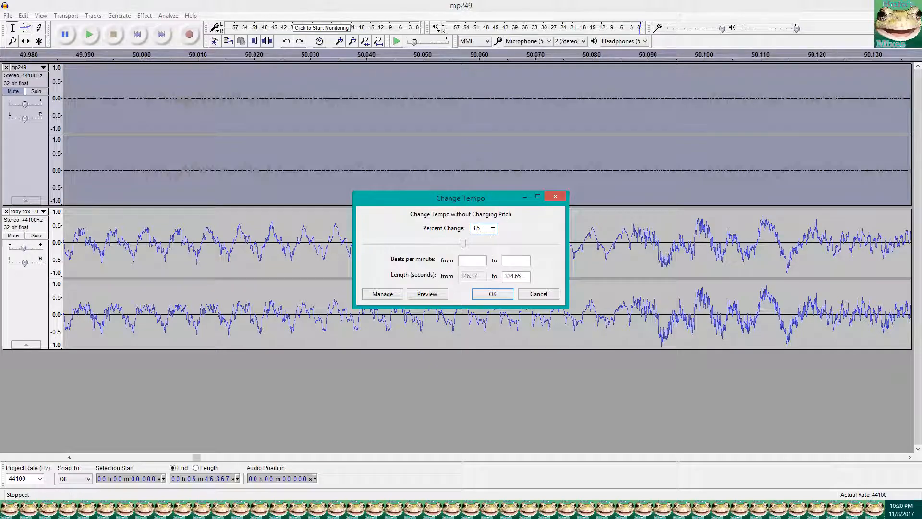
{"action": "key", "text": "Return"}
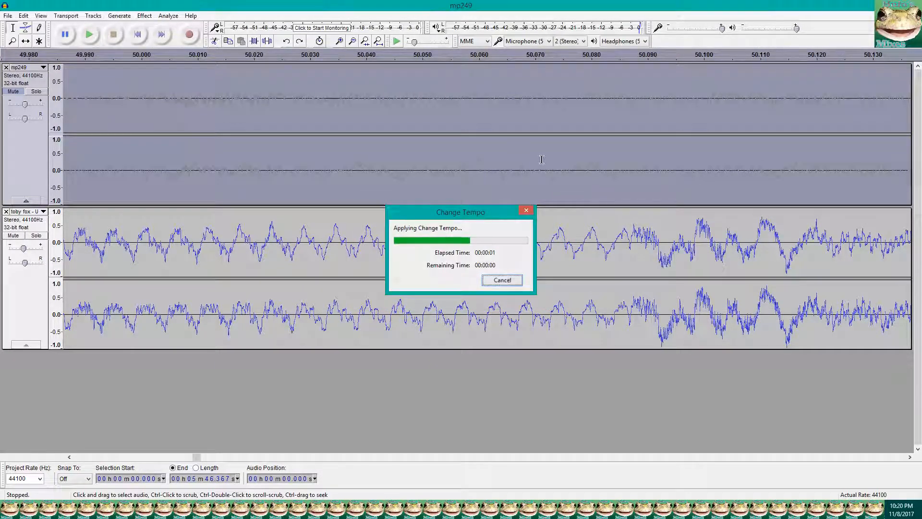
- Unmute mp249 and play both tracks from 50.000 s to check how their section changes line up
{"action": "left_click", "coordinate": [140, 96]}
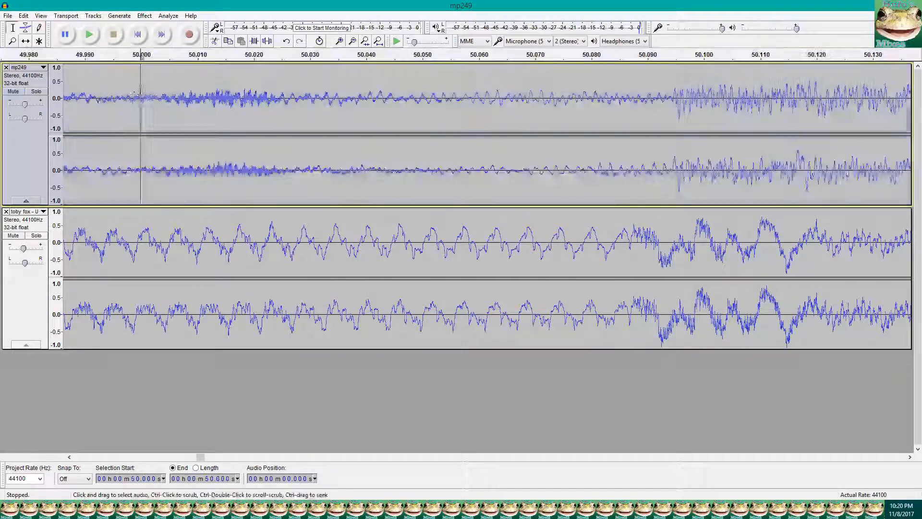
{"action": "key", "text": "space"}
{"action": "scroll", "coordinate": [303, 148], "scroll_direction": "down", "scroll_amount": 6}
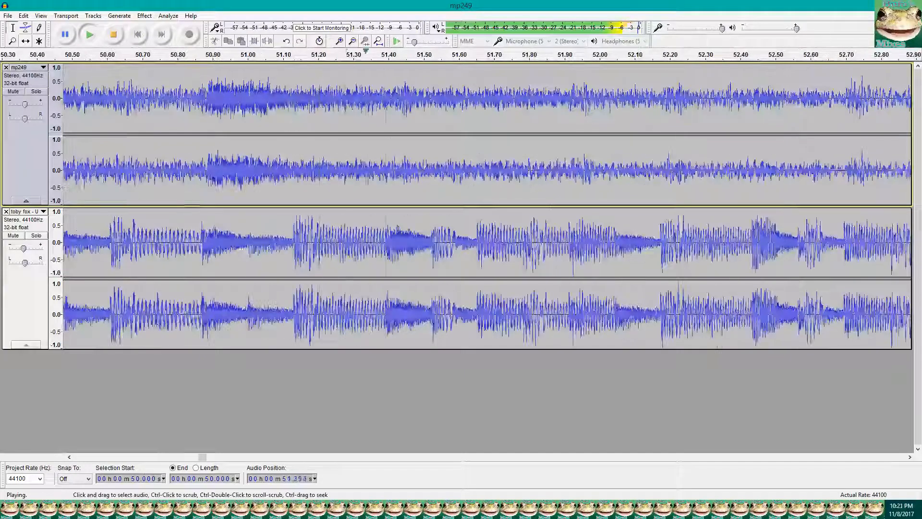
{"action": "scroll", "coordinate": [305, 148], "scroll_direction": "down", "scroll_amount": 1}
{"action": "scroll", "coordinate": [439, 156], "scroll_direction": "up", "scroll_amount": 3}
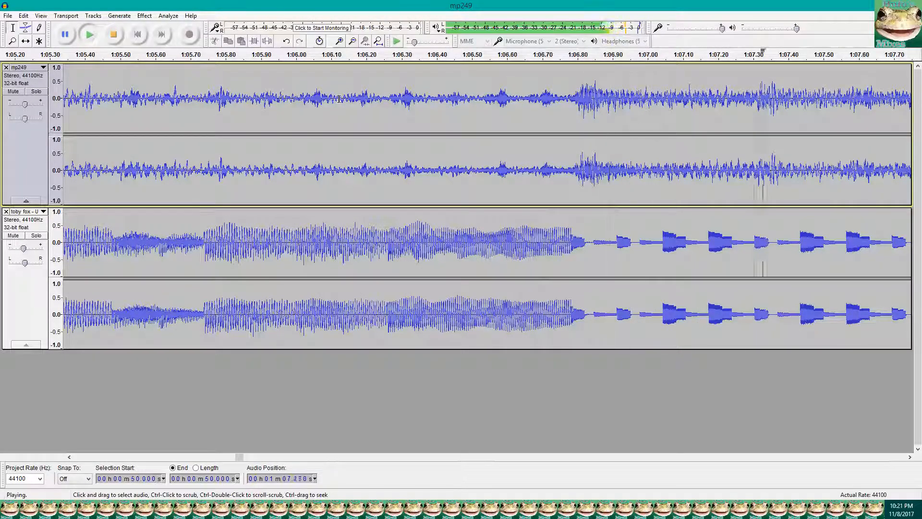
{"action": "scroll", "coordinate": [417, 144], "scroll_direction": "down", "scroll_amount": 6}
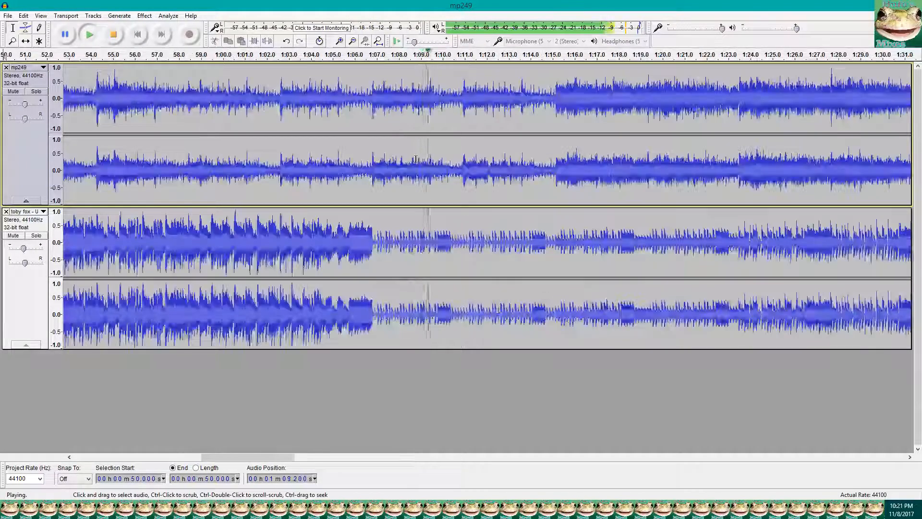
- Compare the onsets of both tracks around 1:15 and 1:23 during playback, and stop playing
{"action": "scroll", "coordinate": [495, 169], "scroll_direction": "up", "scroll_amount": 3}
{"action": "scroll", "coordinate": [495, 168], "scroll_direction": "up", "scroll_amount": 2}
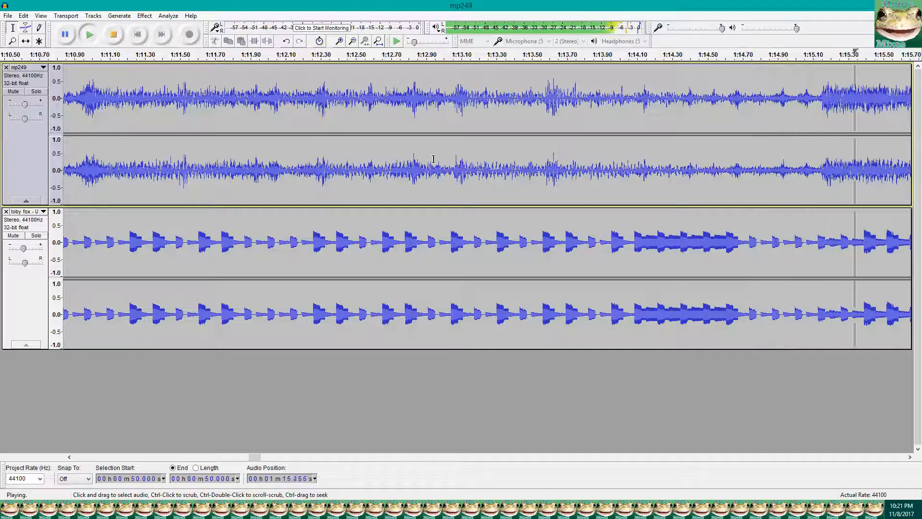
{"action": "scroll", "coordinate": [433, 159], "scroll_direction": "down", "scroll_amount": 1}
{"action": "scroll", "coordinate": [480, 162], "scroll_direction": "up", "scroll_amount": 3}
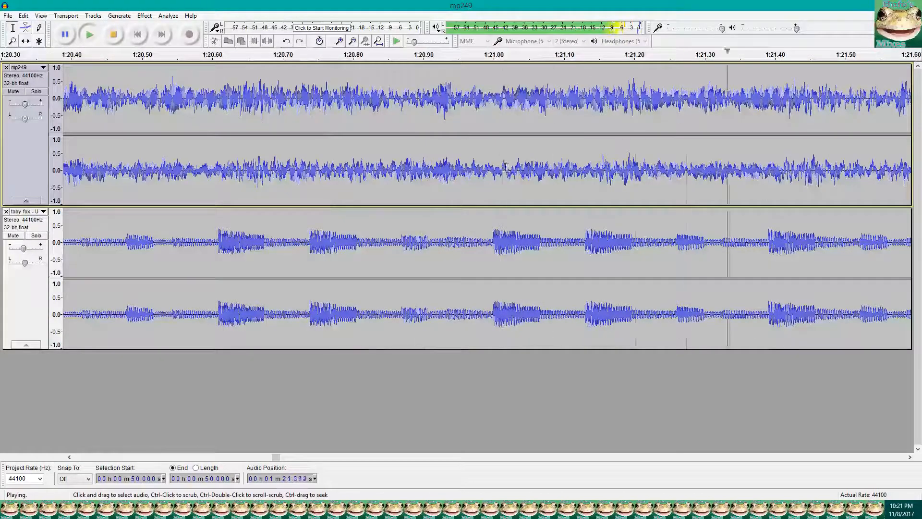
{"action": "scroll", "coordinate": [470, 163], "scroll_direction": "down", "scroll_amount": 2}
{"action": "scroll", "coordinate": [471, 163], "scroll_direction": "up", "scroll_amount": 3}
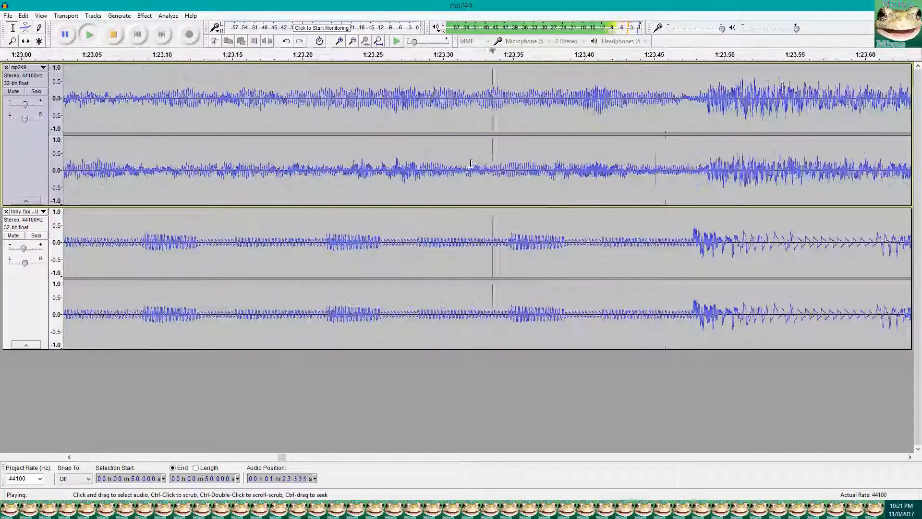
{"action": "key", "text": "space"}
{"action": "scroll", "coordinate": [220, 165], "scroll_direction": "down", "scroll_amount": 1}
{"action": "scroll", "coordinate": [219, 166], "scroll_direction": "down", "scroll_amount": 3}
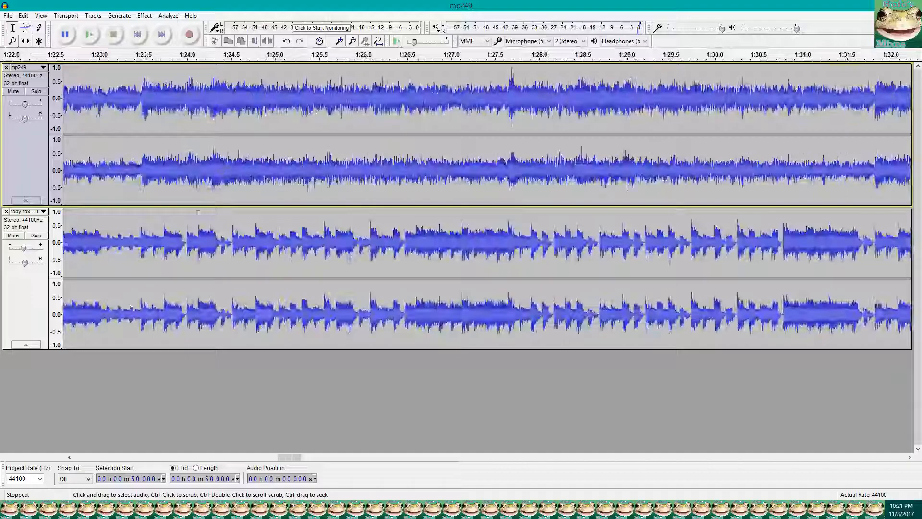
- Compare both tracks' onsets around 1:23.48 and mark the toby fox section onset at about 1:23.478
{"action": "scroll", "coordinate": [146, 182], "scroll_direction": "up", "scroll_amount": 4}
{"action": "scroll", "coordinate": [145, 182], "scroll_direction": "up", "scroll_amount": 4}
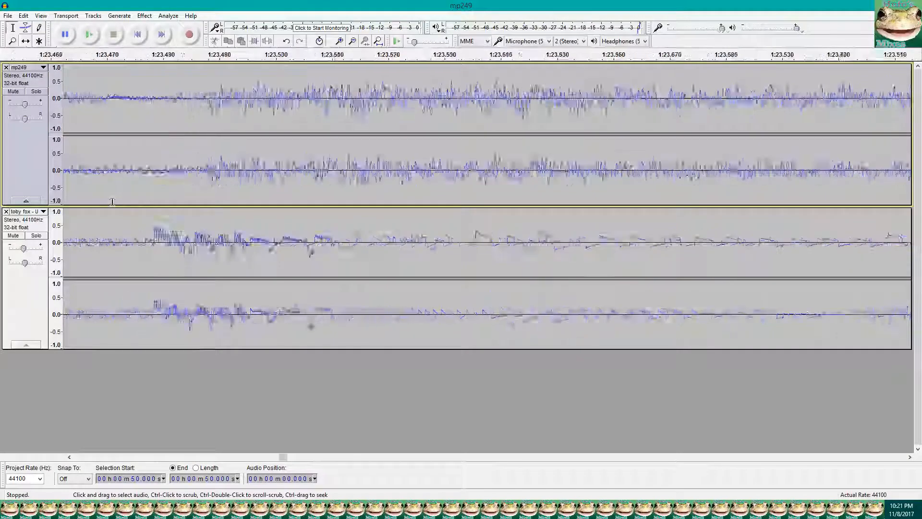
{"action": "left_click", "coordinate": [194, 244]}
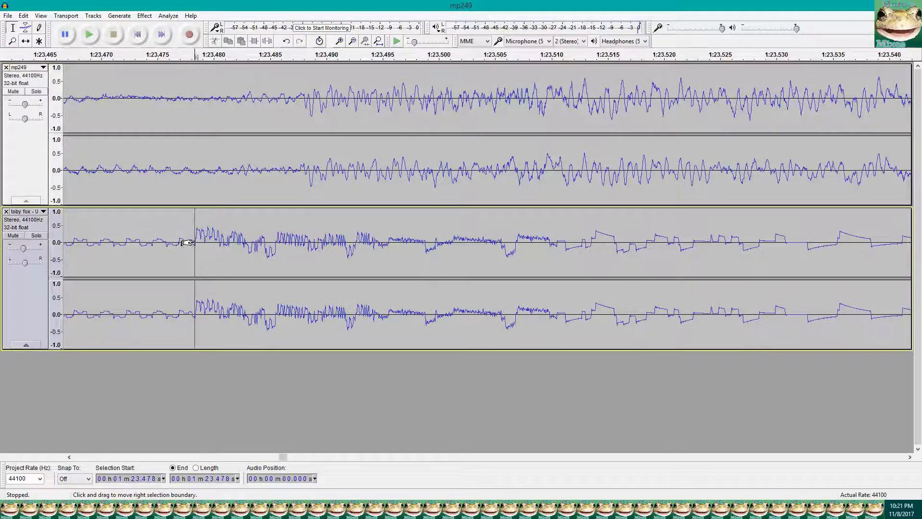
- Undo the last tempo change and apply Change Tempo to the whole mp249 track with a percent change of 3.52
{"action": "left_click", "coordinate": [29, 84]}
{"action": "left_click", "coordinate": [119, 16]}
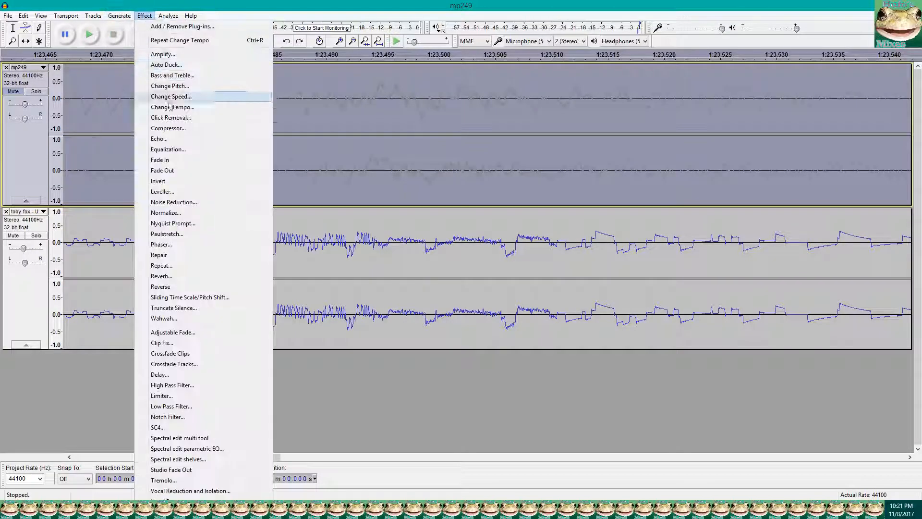
{"action": "left_click", "coordinate": [170, 107]}
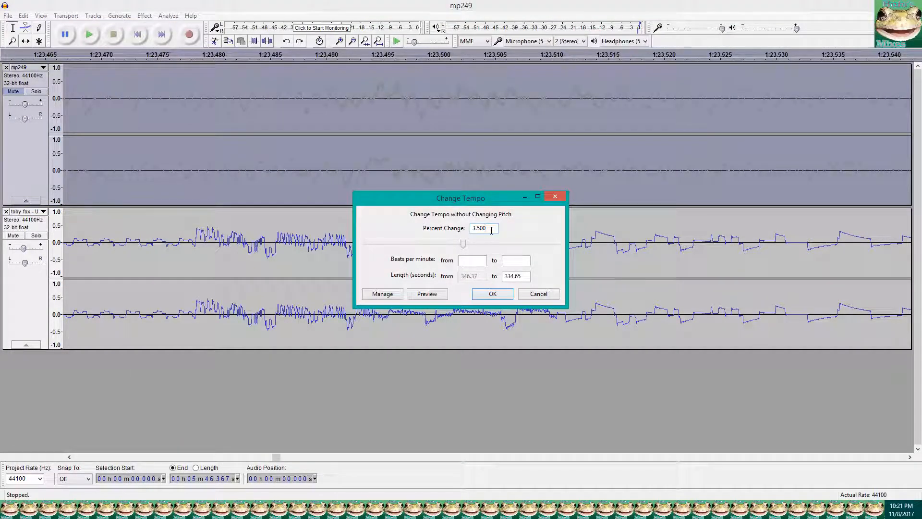
{"action": "key", "text": "Return"}
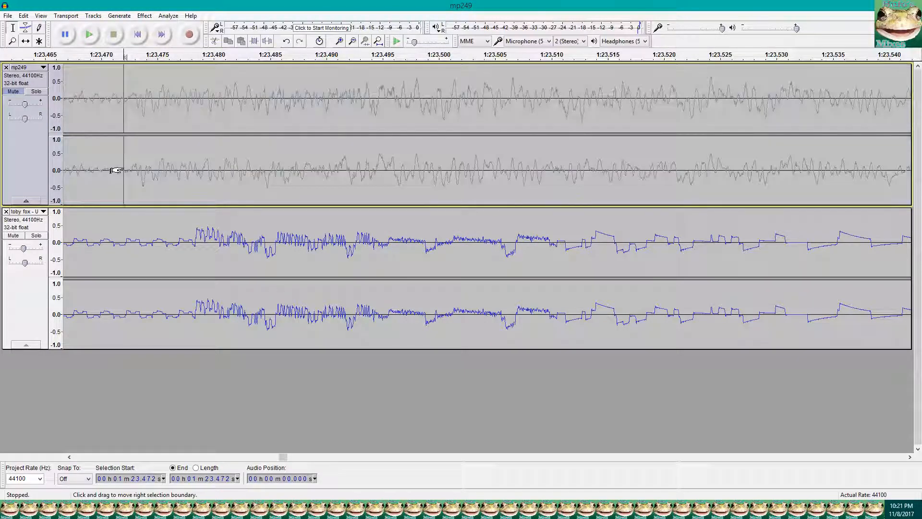
- Undo the 3.52 percent tempo change and reapply Change Tempo to the whole mp249 track at 3.51 percent
{"action": "left_click", "coordinate": [144, 15]}
{"action": "left_click", "coordinate": [196, 107]}
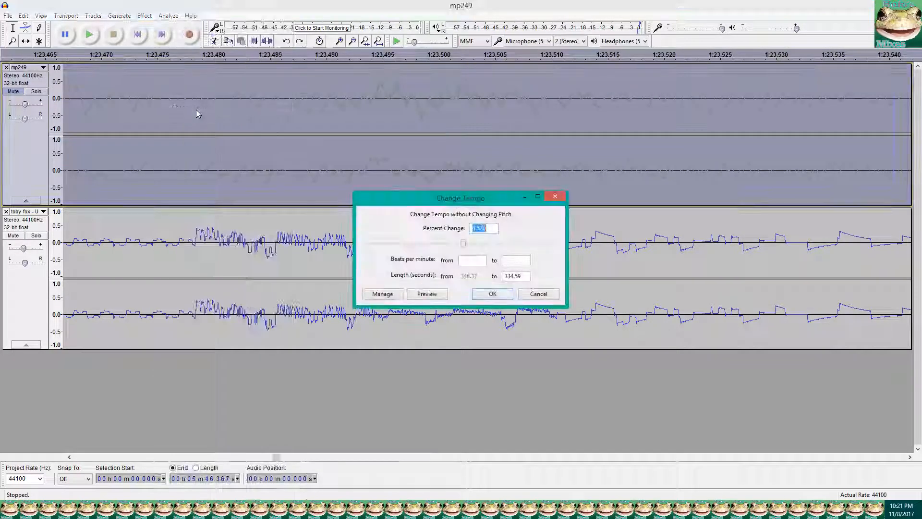
{"action": "type", "text": "3.51"}
{"action": "key", "text": "Return"}
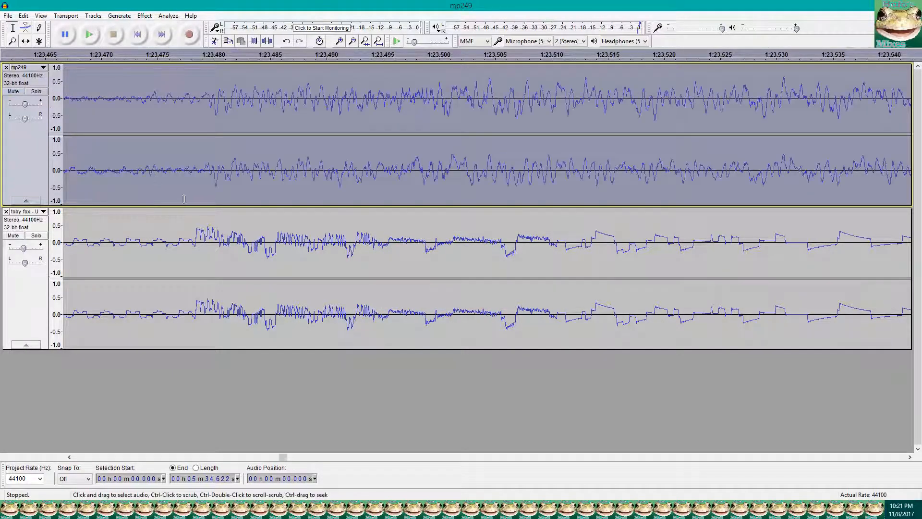
- Compare the 1:23.478 onsets, undo the 3.51 percent change, and reapply Change Tempo to mp249 at 3.515 percent
{"action": "scroll", "coordinate": [185, 180], "scroll_direction": "up", "scroll_amount": 2, "text": "ctrl"}
{"action": "scroll", "coordinate": [185, 180], "scroll_direction": "up", "scroll_amount": 1, "text": "ctrl"}
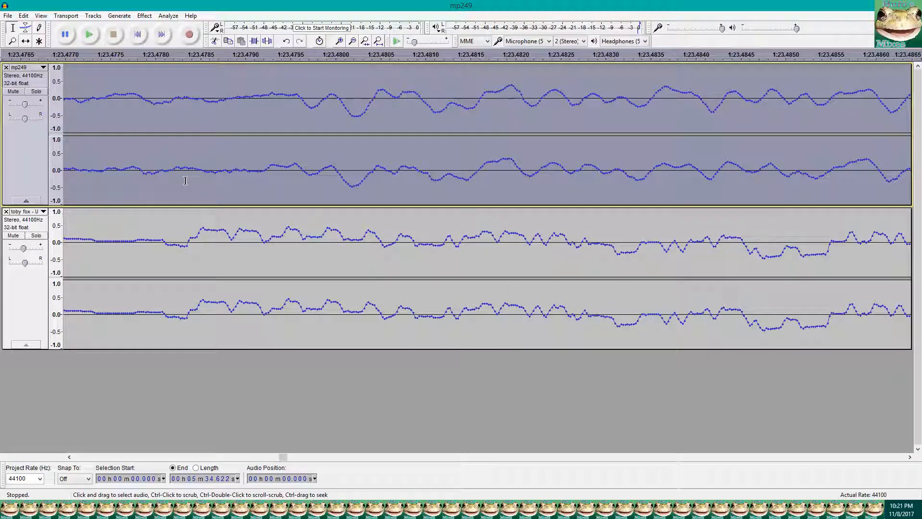
{"action": "left_click", "coordinate": [144, 16]}
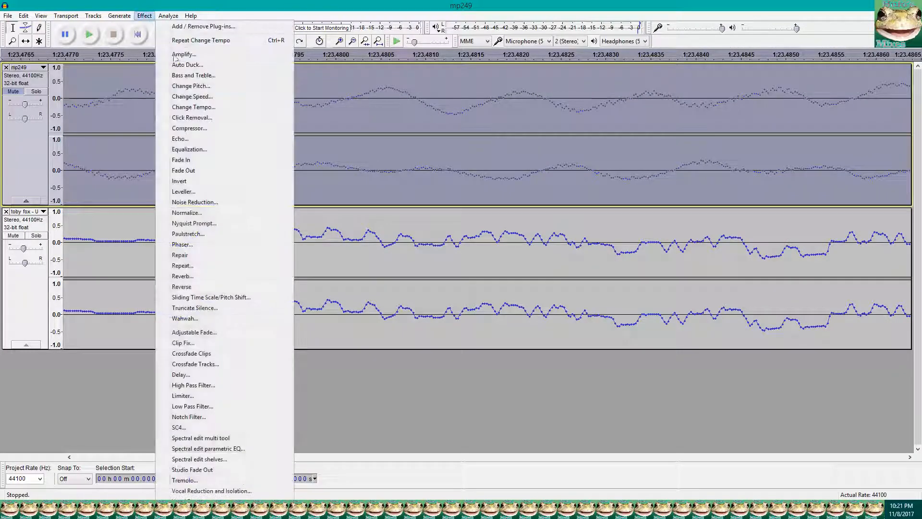
{"action": "left_click", "coordinate": [23, 15]}
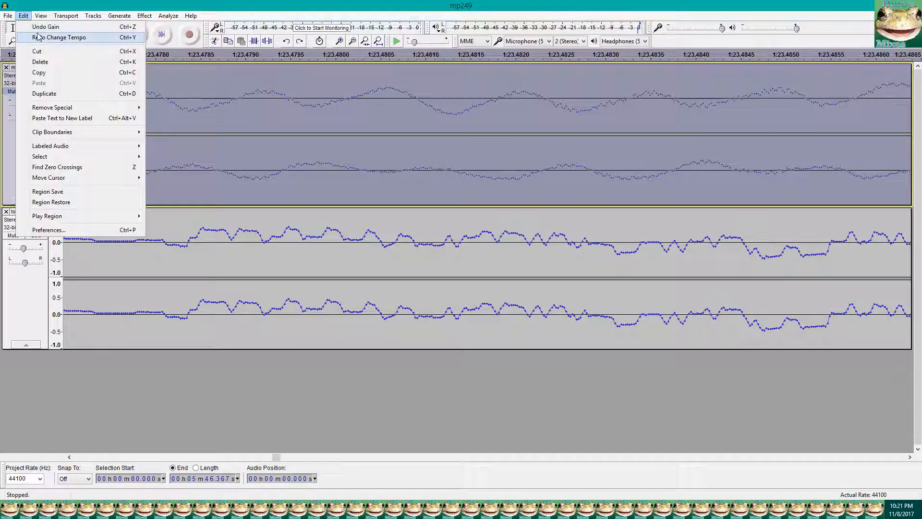
{"action": "mouse_move", "coordinate": [144, 15]}
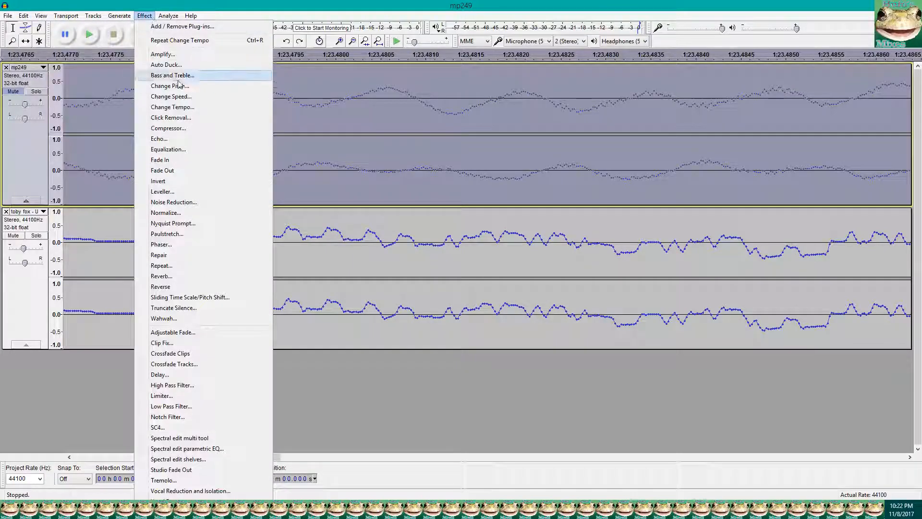
{"action": "left_click", "coordinate": [173, 106]}
{"action": "left_click", "coordinate": [485, 228]}
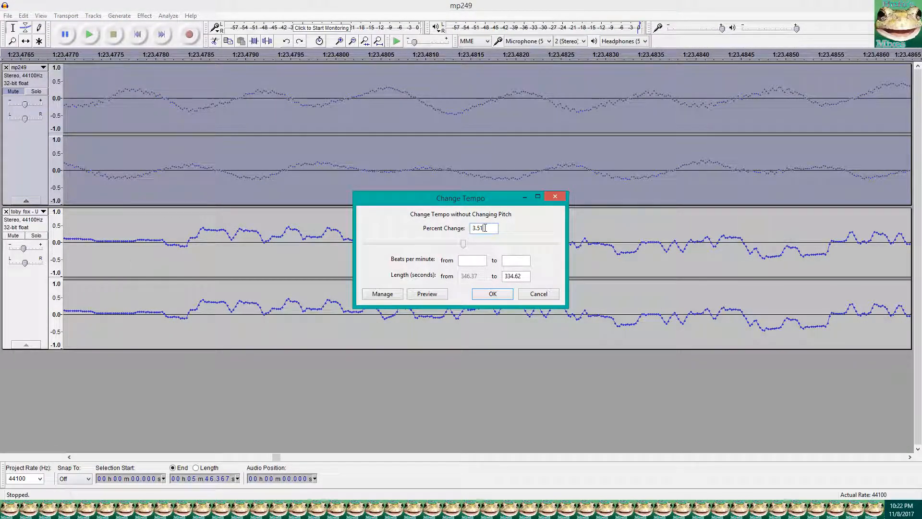
{"action": "key", "text": "Return"}
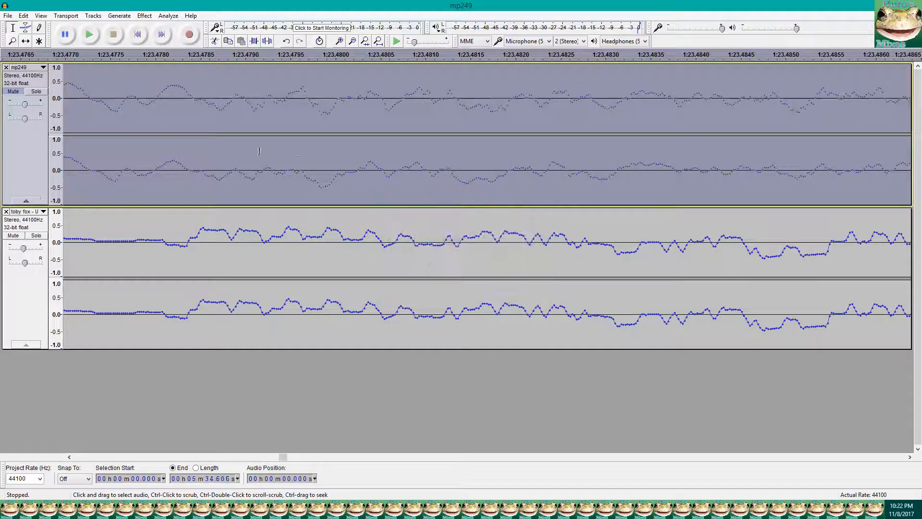
- Undo the 3.515 percent change and reapply Change Tempo to the whole mp249 track with a slightly lower percentage
{"action": "scroll", "coordinate": [259, 151], "scroll_direction": "down", "scroll_amount": 5, "text": "ctrl"}
{"action": "left_click", "coordinate": [144, 15]}
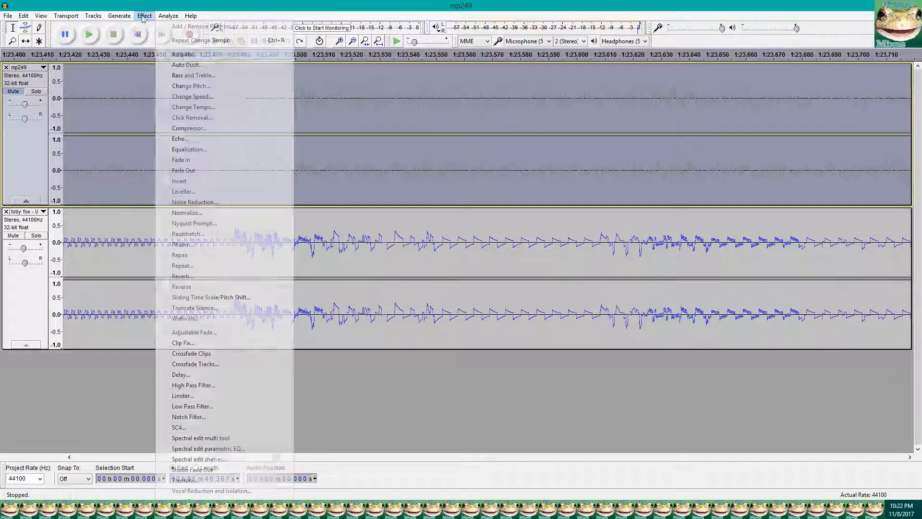
{"action": "left_click", "coordinate": [212, 108]}
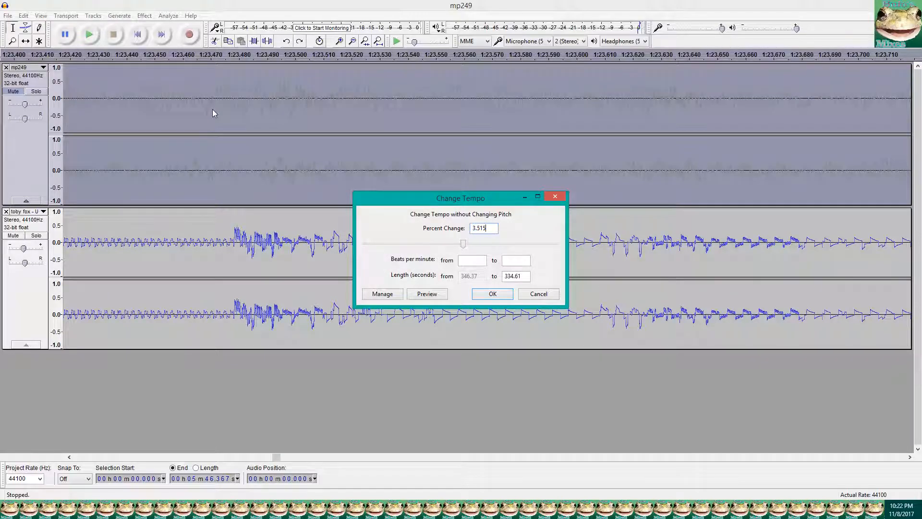
{"action": "key", "text": "Return"}
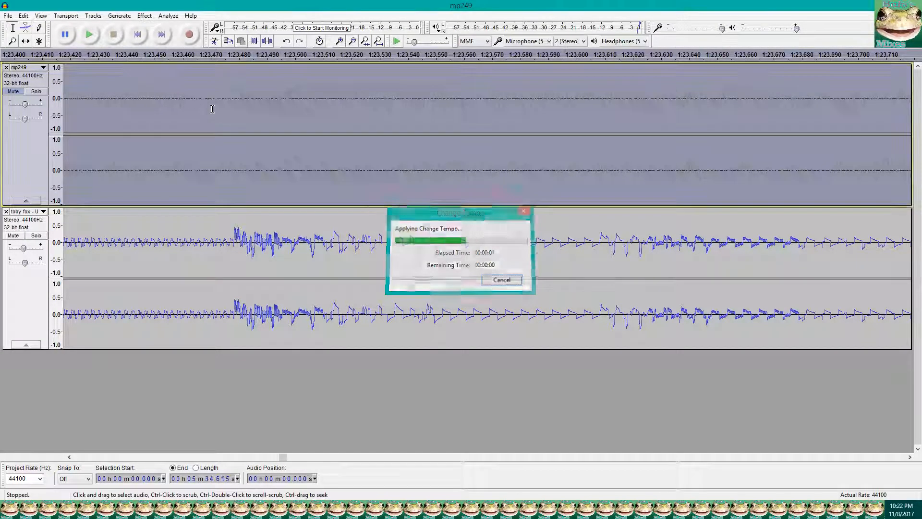
- Compare the two tracks' onsets sample by sample near 1:23.478 and mark the mp249 onset there
{"action": "scroll", "coordinate": [219, 185], "scroll_direction": "up", "scroll_amount": 3, "text": "ctrl"}
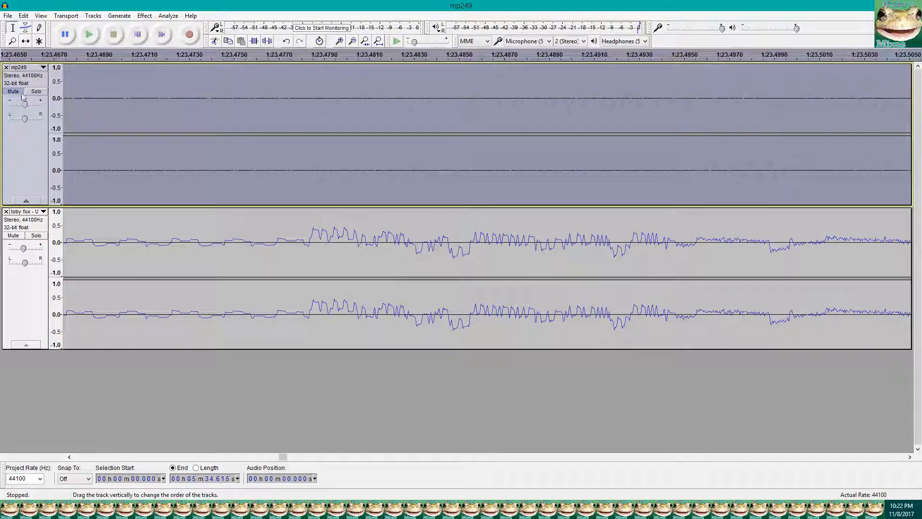
{"action": "scroll", "coordinate": [269, 173], "scroll_direction": "up", "scroll_amount": 3, "text": "ctrl"}
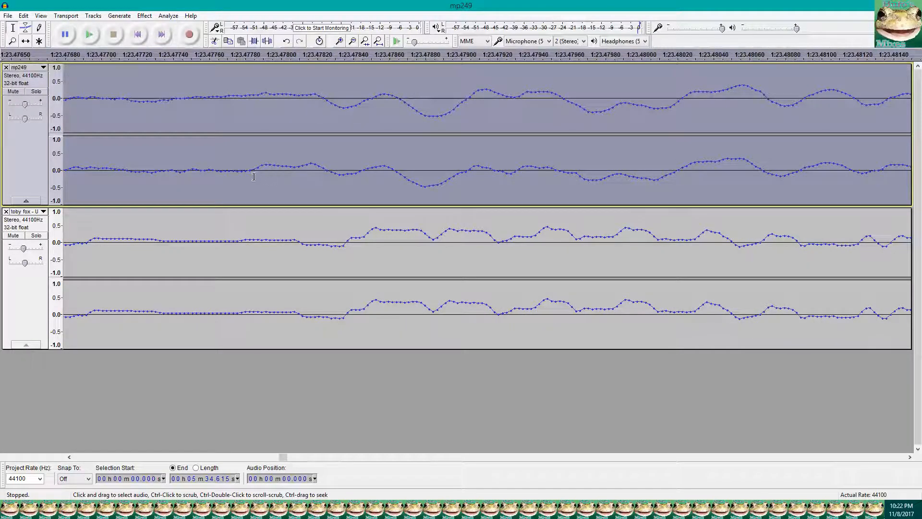
{"action": "left_click", "coordinate": [249, 177]}
{"action": "scroll", "coordinate": [202, 156], "scroll_direction": "down", "scroll_amount": 4, "text": "ctrl"}
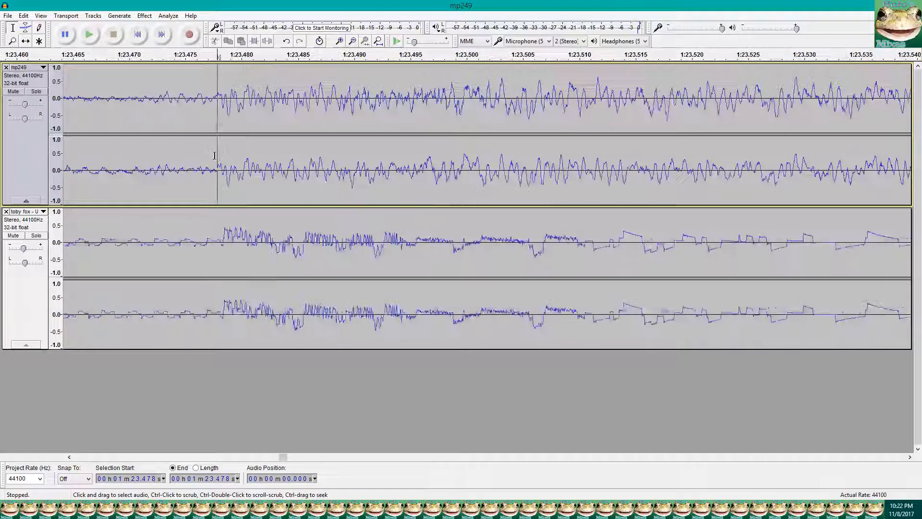
- View both tracks at full length and mark the end of mp249 at 5:34.615
{"action": "scroll", "coordinate": [212, 159], "scroll_direction": "down", "scroll_amount": 7, "text": "ctrl"}
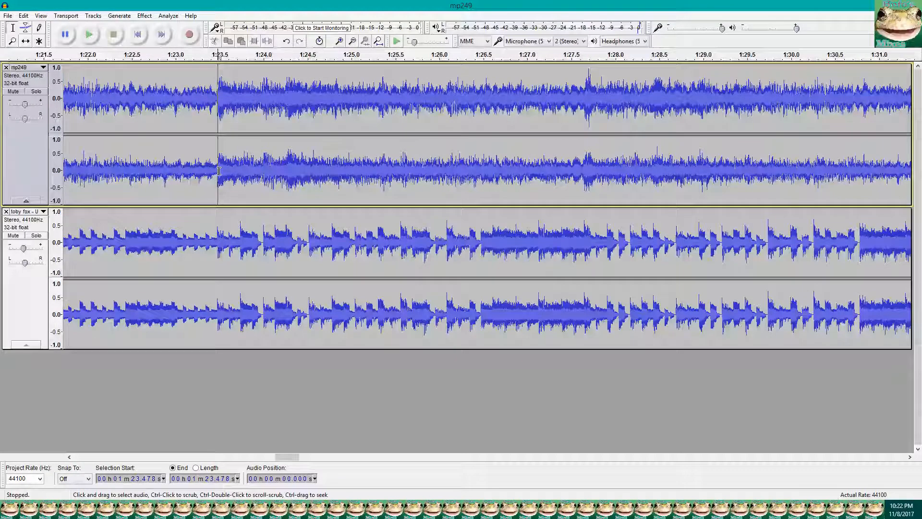
{"action": "scroll", "coordinate": [211, 223], "scroll_direction": "down", "scroll_amount": 2, "text": "ctrl"}
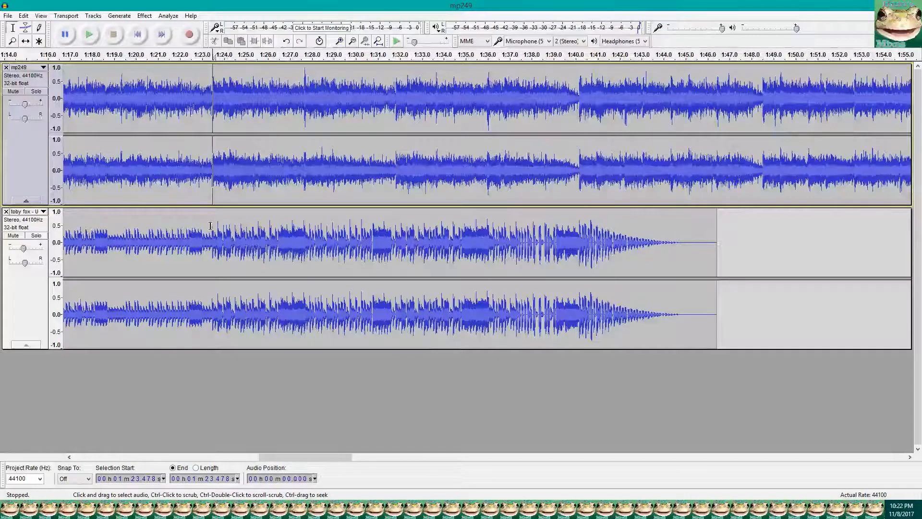
{"action": "scroll", "coordinate": [211, 226], "scroll_direction": "down", "scroll_amount": 3, "text": "ctrl"}
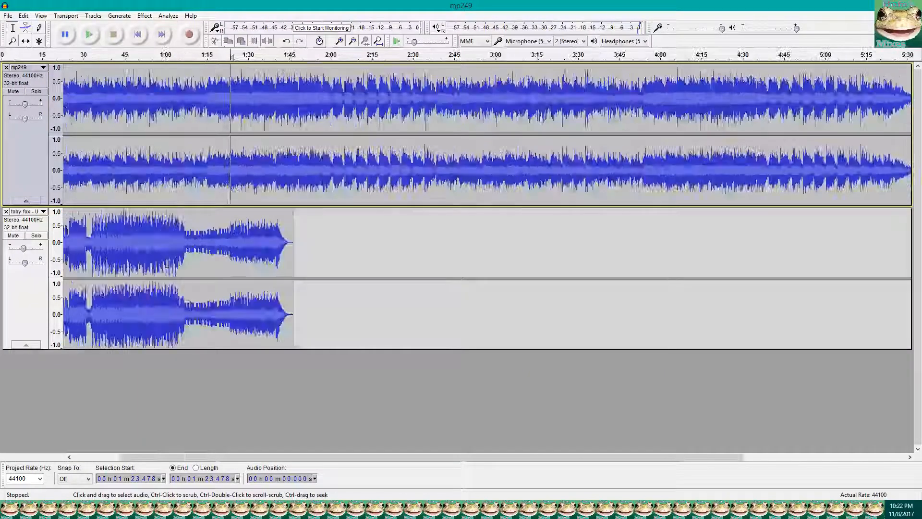
{"action": "scroll", "coordinate": [127, 244], "scroll_direction": "down", "scroll_amount": 1, "text": "ctrl"}
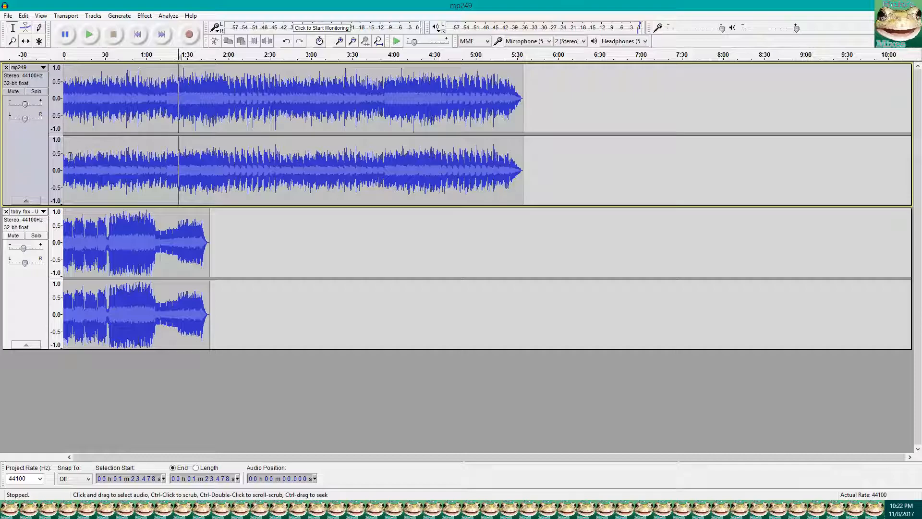
{"action": "left_click", "coordinate": [523, 176]}
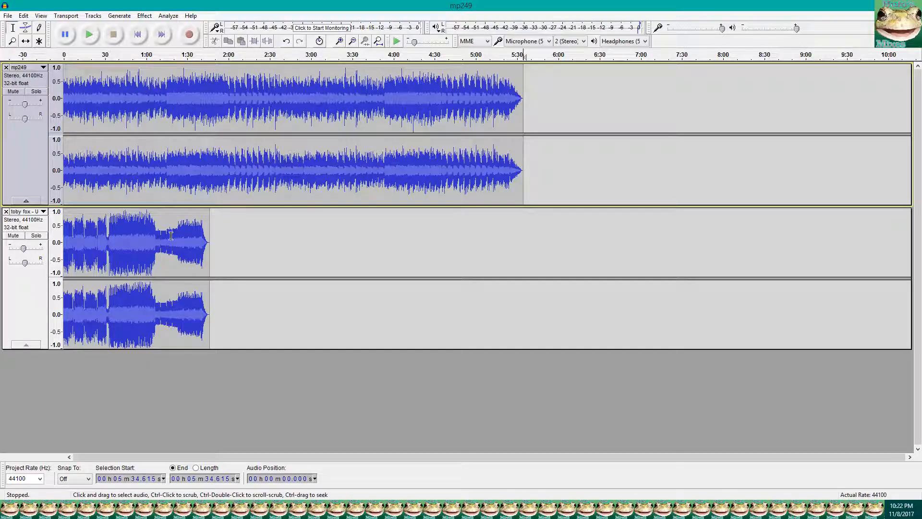
- Examine mp249's section change at about 1:15 and toby fox's passage from about 1:06.8 to 1:38, and return to the project start
{"action": "scroll", "coordinate": [120, 184], "scroll_direction": "up", "scroll_amount": 2}
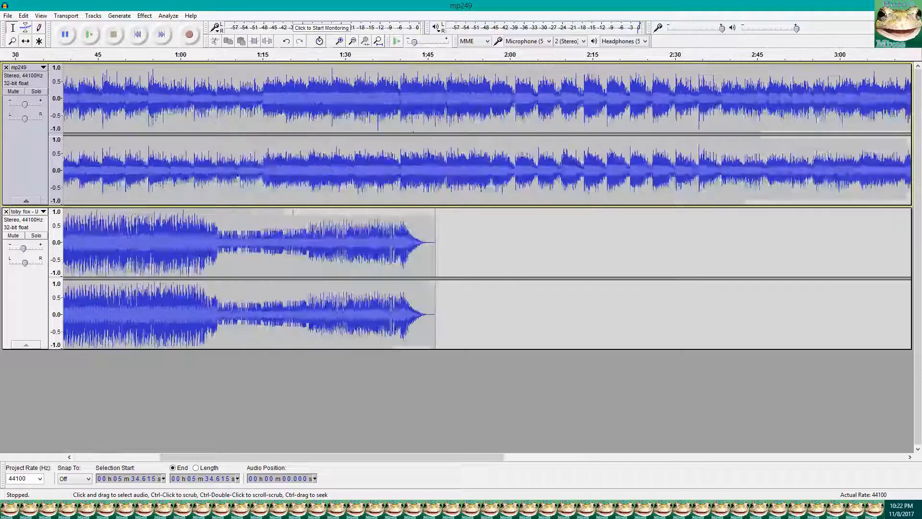
{"action": "left_click", "coordinate": [264, 174]}
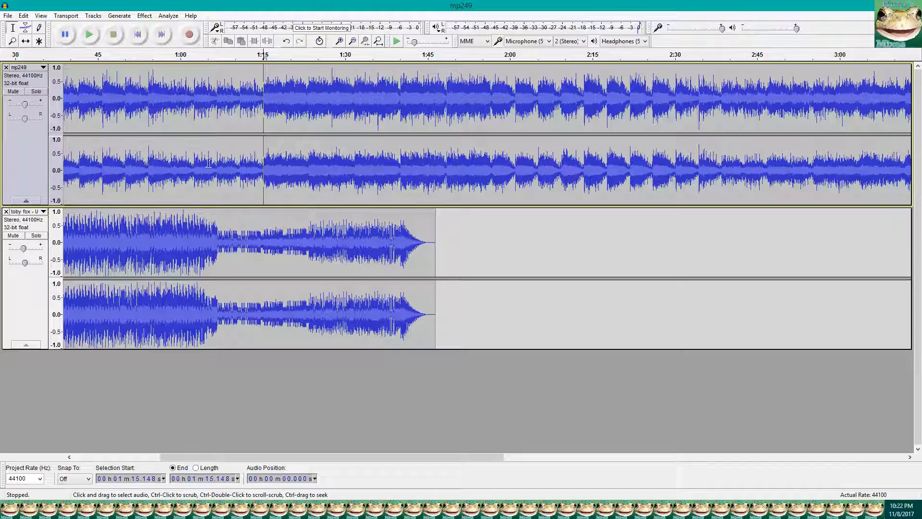
{"action": "left_click_drag", "start_coordinate": [217, 239], "coordinate": [393, 242]}
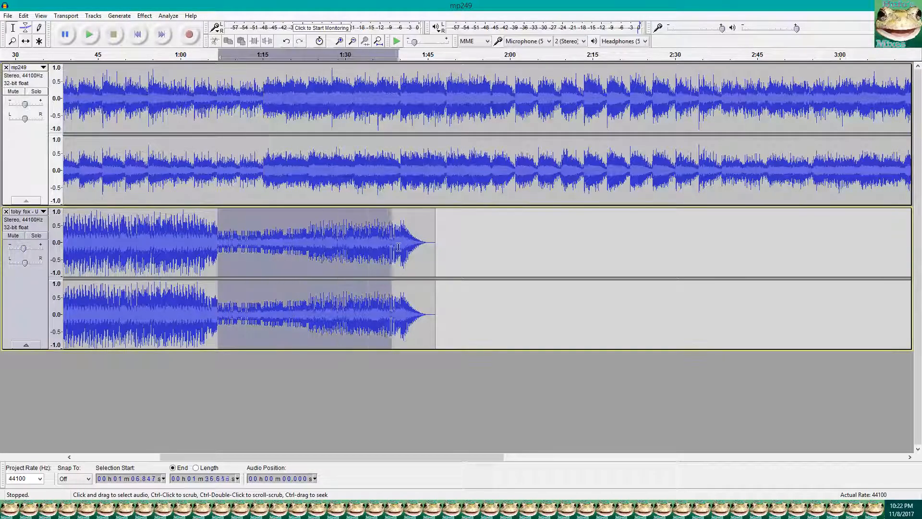
{"action": "left_click", "coordinate": [312, 247]}
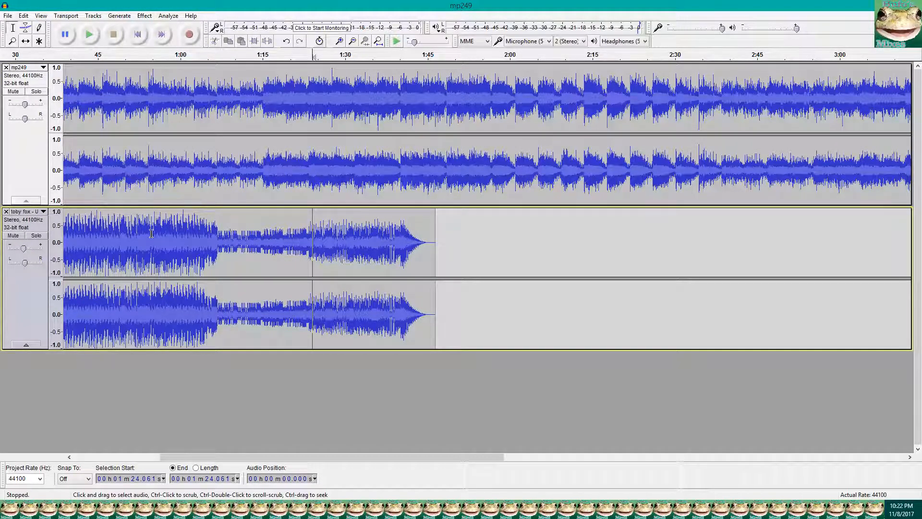
{"action": "left_click", "coordinate": [137, 34]}
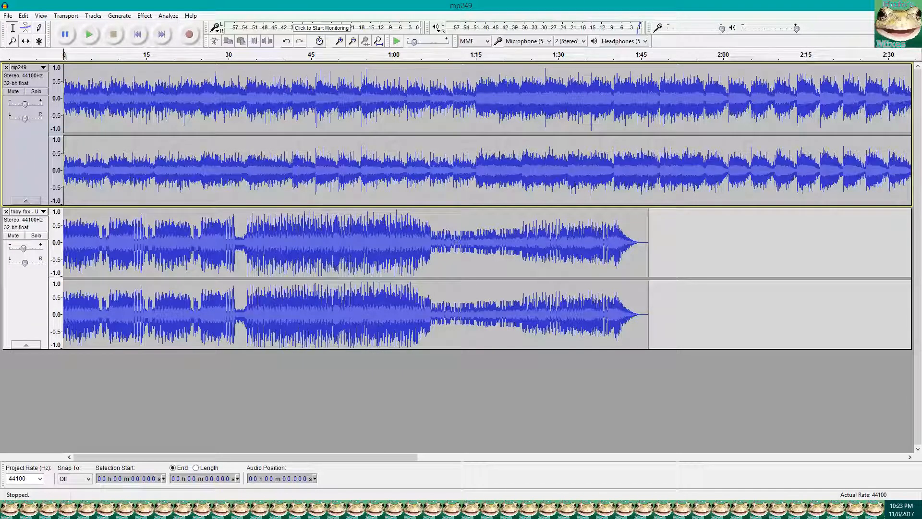
- Switch to the Bufosmixes' Mashup Hub document and review the mashup skills from recognizing simple songs to pitch adjustment
{"action": "key", "text": "alt+Tab"}
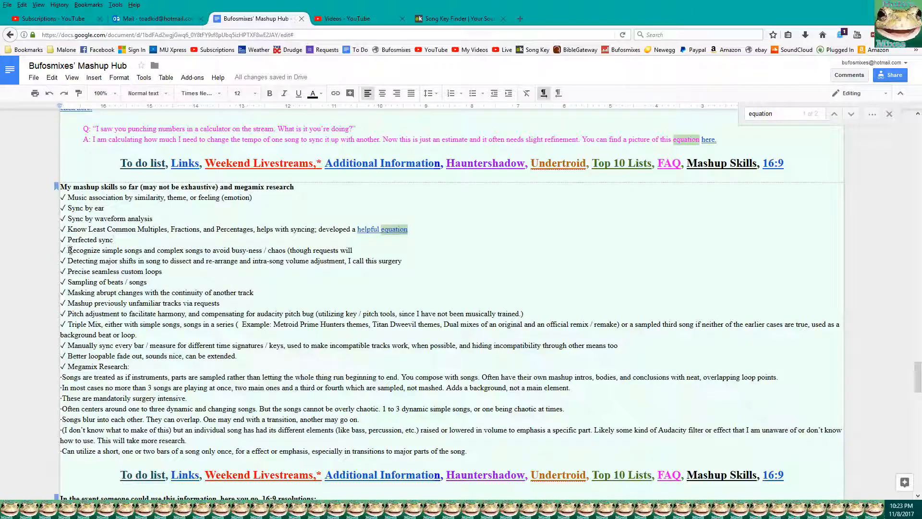
{"action": "left_click_drag", "start_coordinate": [70, 250], "coordinate": [269, 316]}
{"action": "left_click", "coordinate": [281, 314]}
- Switch back to Audacity, compare the onsets of both tracks near 1:40.175, and undo mp249's last tempo change
{"action": "key", "text": "alt+Tab"}
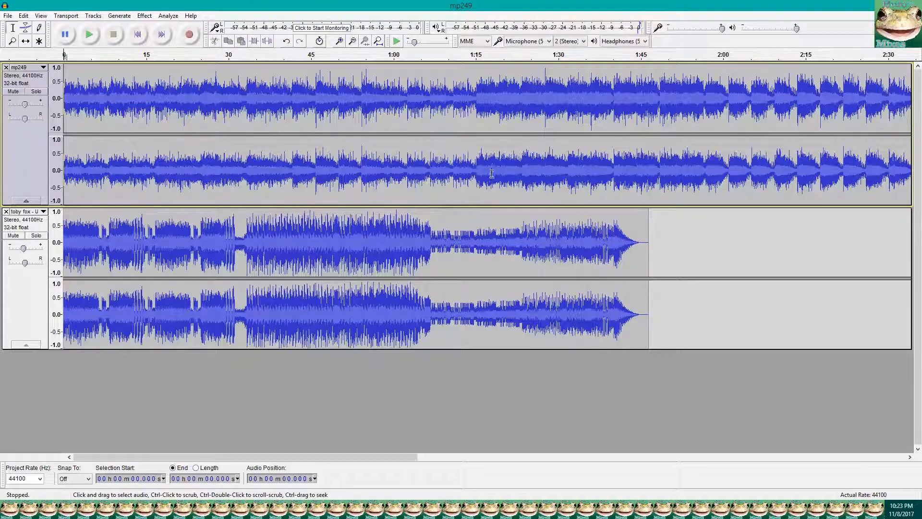
{"action": "scroll", "coordinate": [569, 213], "scroll_direction": "up", "scroll_amount": 6}
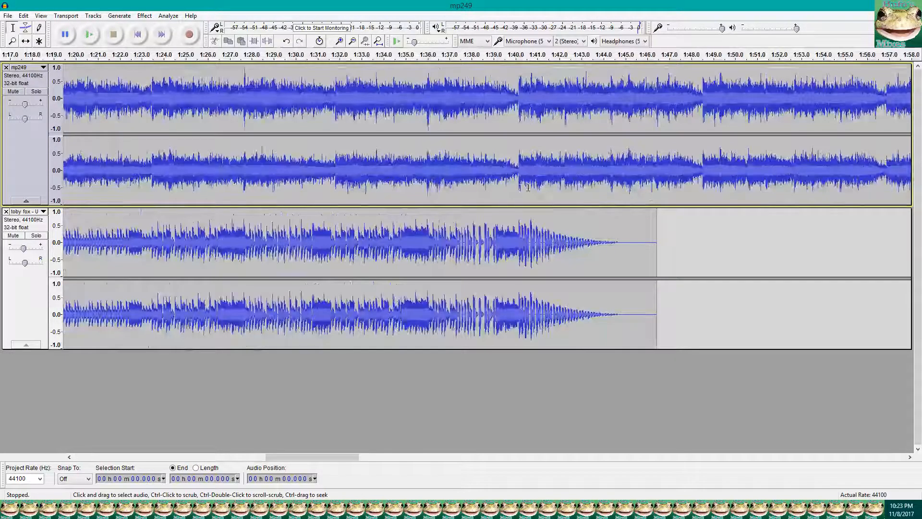
{"action": "scroll", "coordinate": [497, 183], "scroll_direction": "up", "scroll_amount": 4}
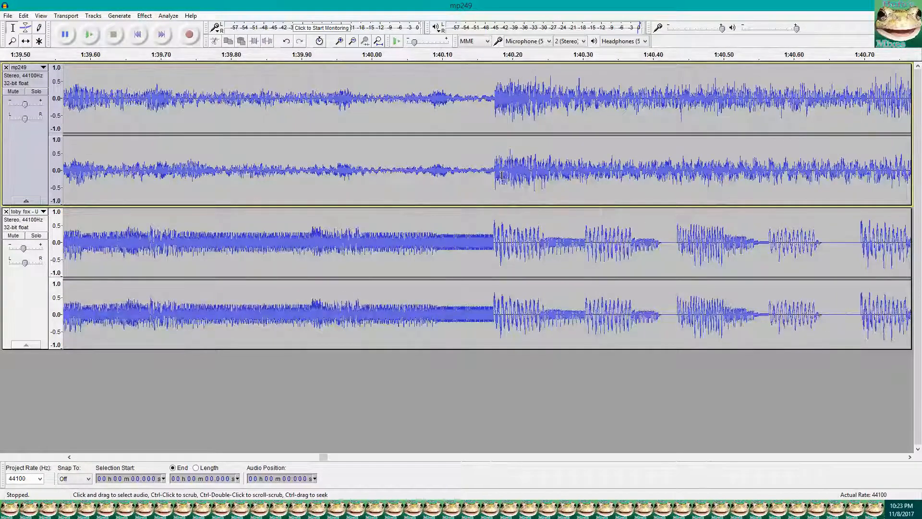
{"action": "scroll", "coordinate": [462, 190], "scroll_direction": "up", "scroll_amount": 4}
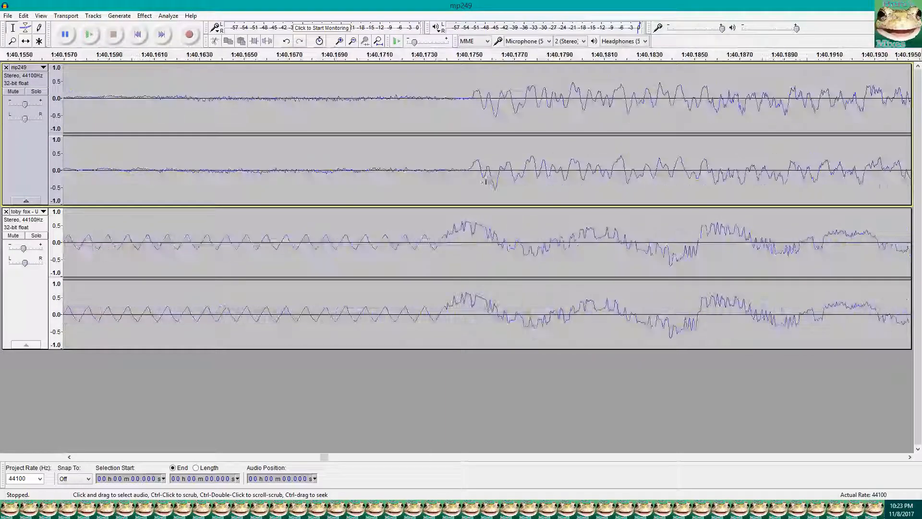
{"action": "double_click", "coordinate": [462, 190]}
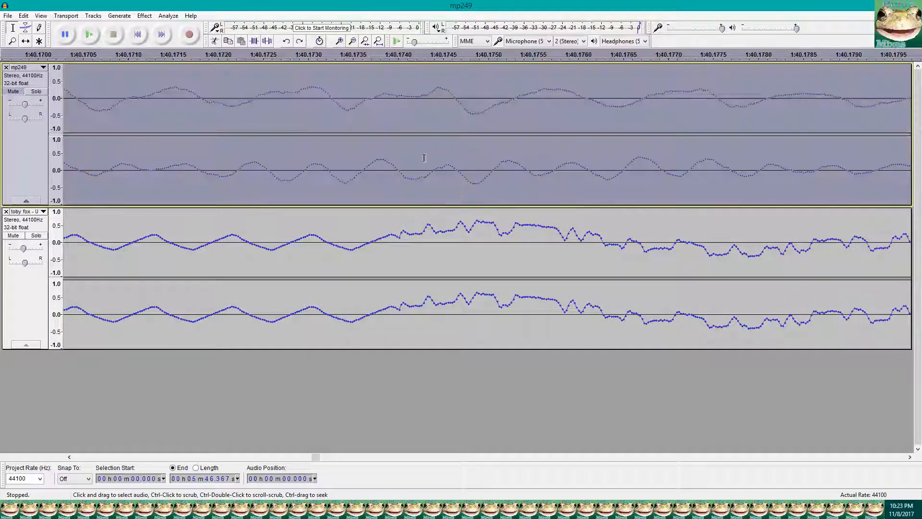
- Change mp249's tempo by slightly more than 3.512 percent, for a length of 5:34.612
{"action": "left_click", "coordinate": [145, 15]}
{"action": "left_click", "coordinate": [192, 106]}
{"action": "left_click", "coordinate": [486, 228]}
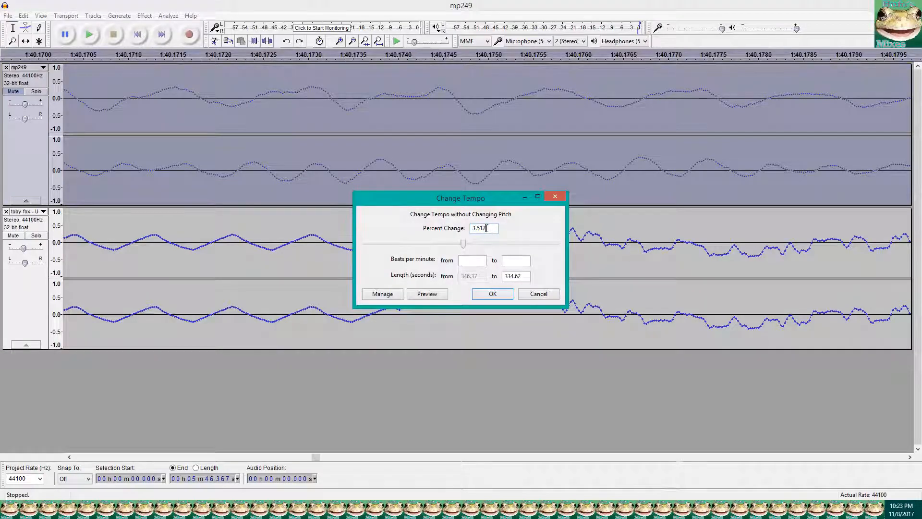
{"action": "key", "text": "Return"}
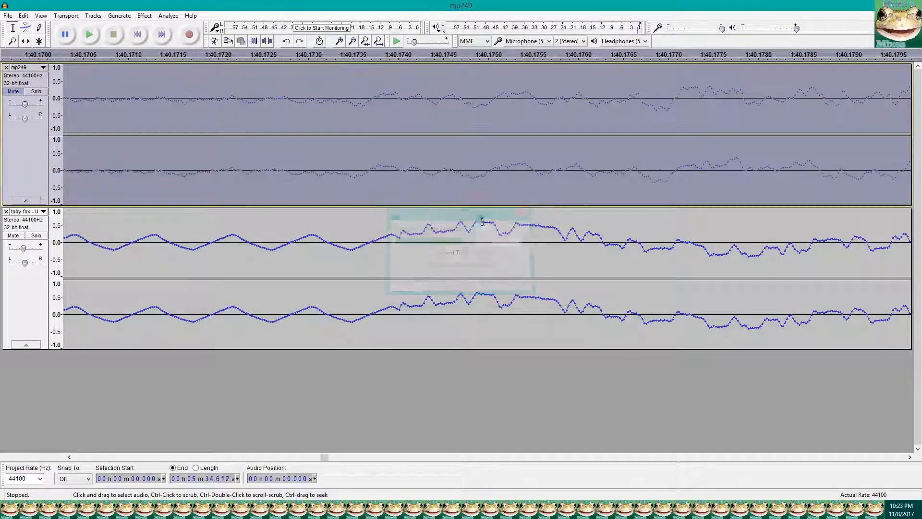
- Compare the onsets of mp249 and toby fox at sample level near 1:40.174
{"action": "scroll", "coordinate": [416, 212], "scroll_direction": "down", "scroll_amount": 3}
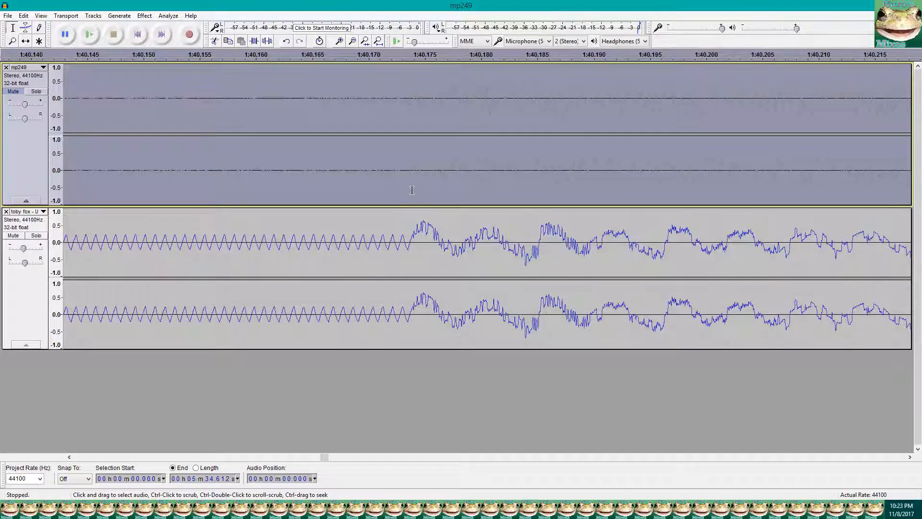
{"action": "scroll", "coordinate": [411, 191], "scroll_direction": "up", "scroll_amount": 3}
{"action": "scroll", "coordinate": [411, 190], "scroll_direction": "up", "scroll_amount": 3}
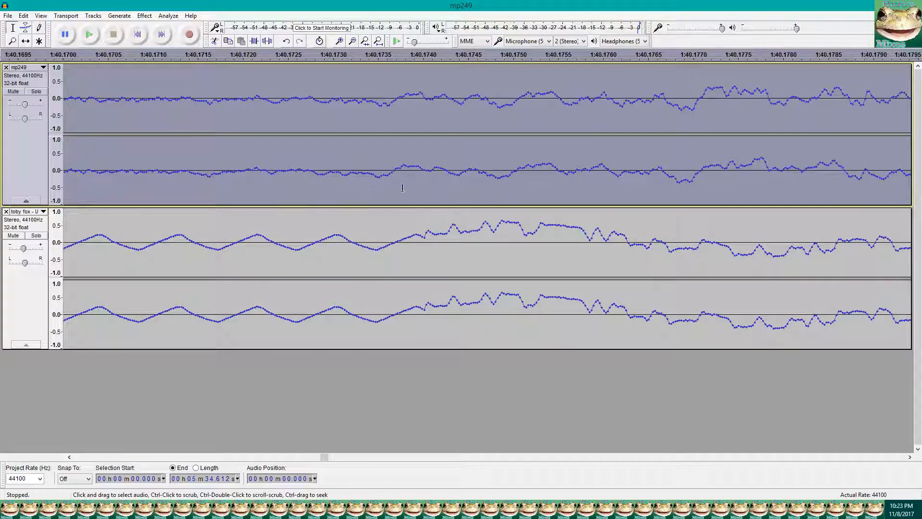
{"action": "left_click", "coordinate": [283, 171]}
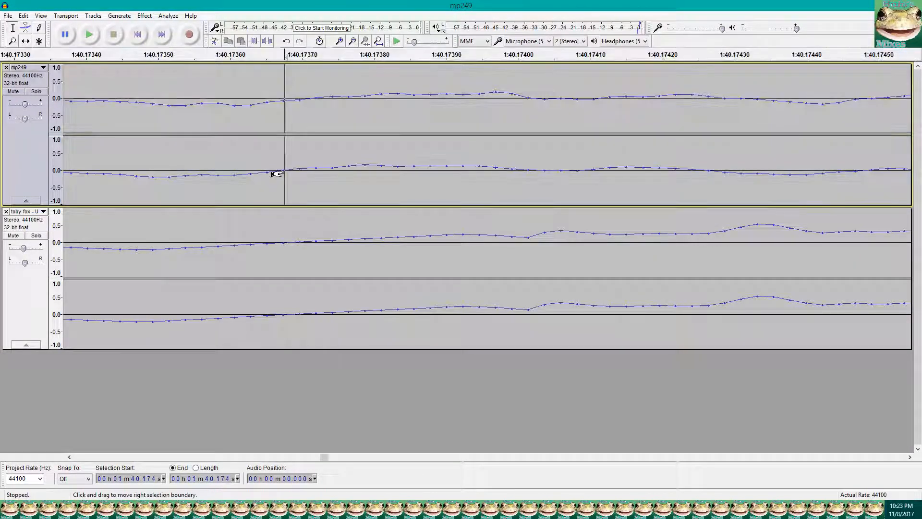
{"action": "scroll", "coordinate": [283, 168], "scroll_direction": "up", "scroll_amount": 2}
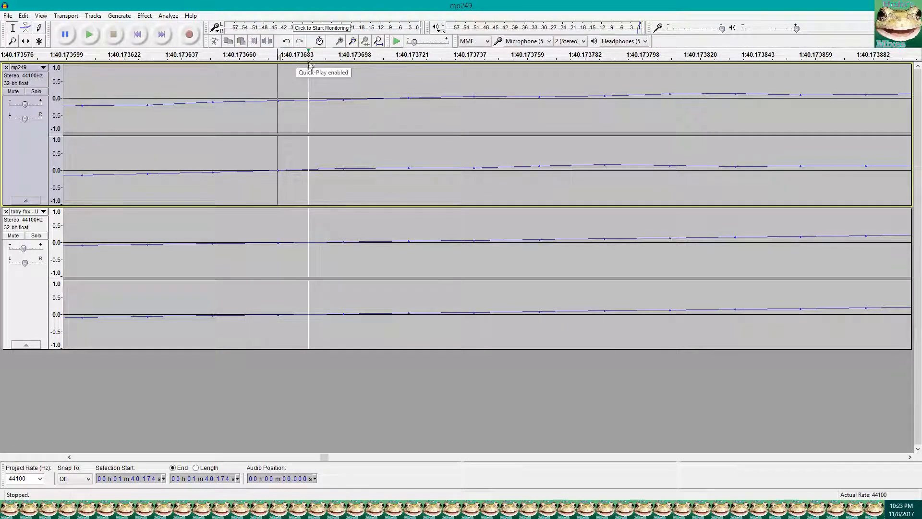
{"action": "scroll", "coordinate": [299, 218], "scroll_direction": "down", "scroll_amount": 6}
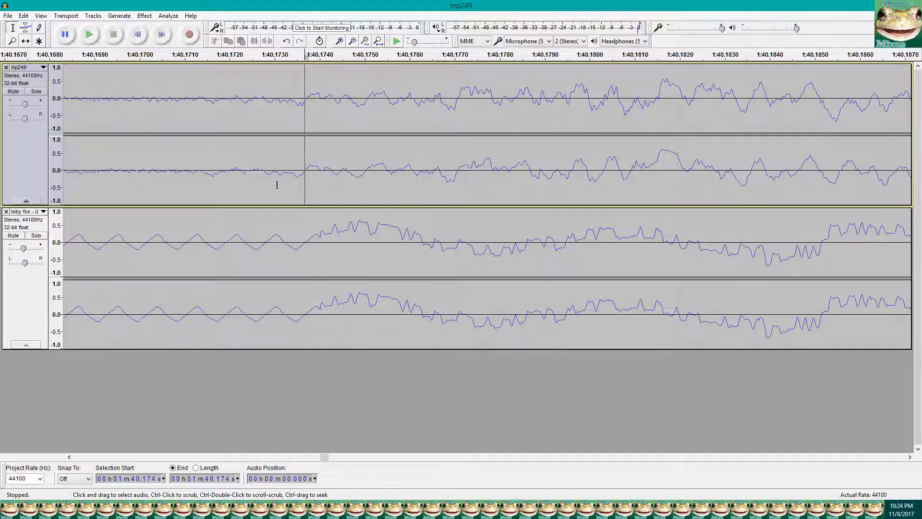
{"action": "scroll", "coordinate": [296, 259], "scroll_direction": "up", "scroll_amount": 6}
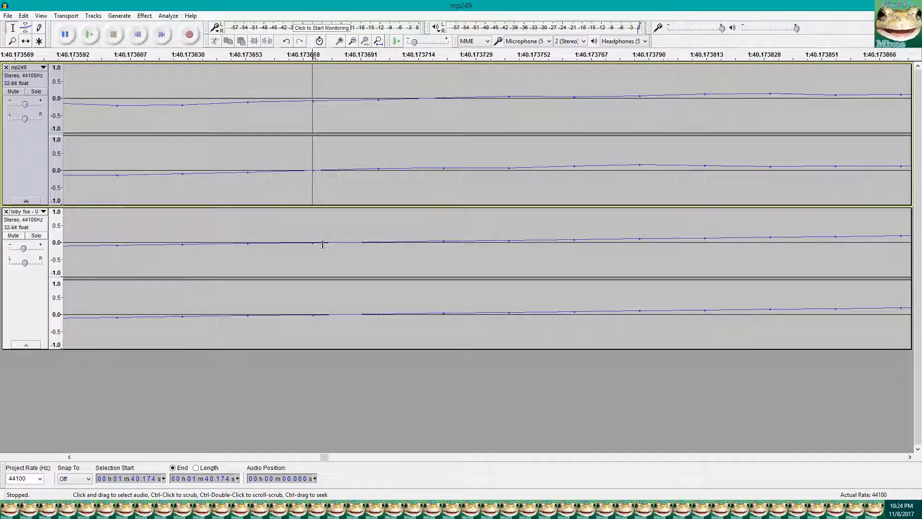
{"action": "left_click", "coordinate": [312, 245]}
{"action": "left_click", "coordinate": [315, 170]}
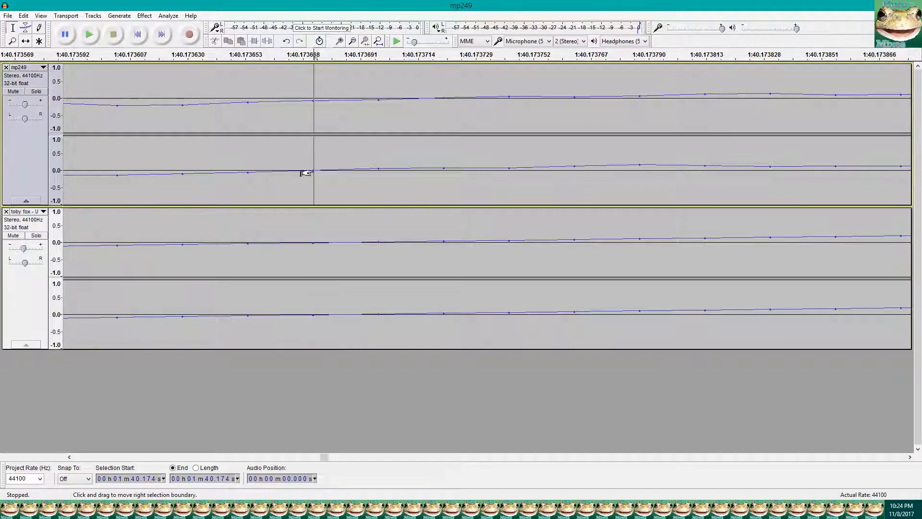
{"action": "left_click", "coordinate": [313, 246]}
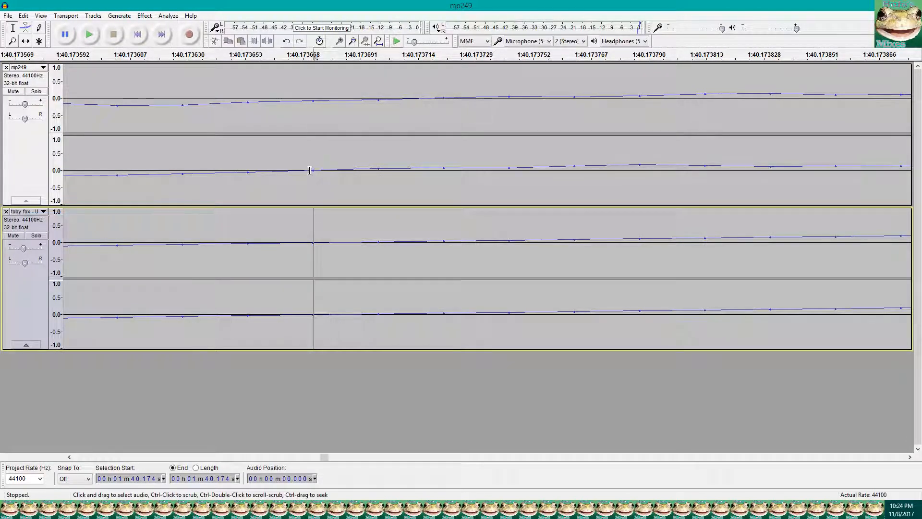
{"action": "left_click", "coordinate": [312, 170]}
{"action": "scroll", "coordinate": [309, 171], "scroll_direction": "down", "scroll_amount": 10}
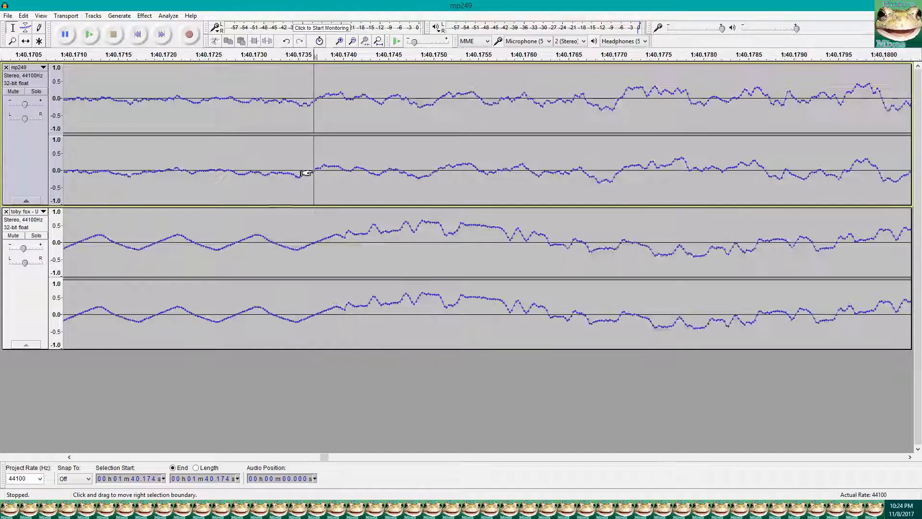
{"action": "scroll", "coordinate": [306, 173], "scroll_direction": "down", "scroll_amount": 8}
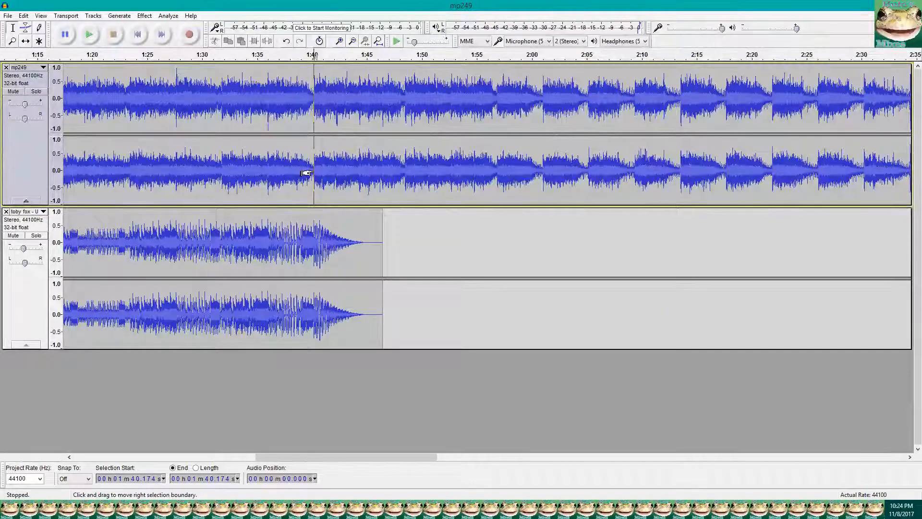
- Play both tracks together from the start to the shared onset at about 1:40, and return to the project start
{"action": "left_click", "coordinate": [137, 34]}
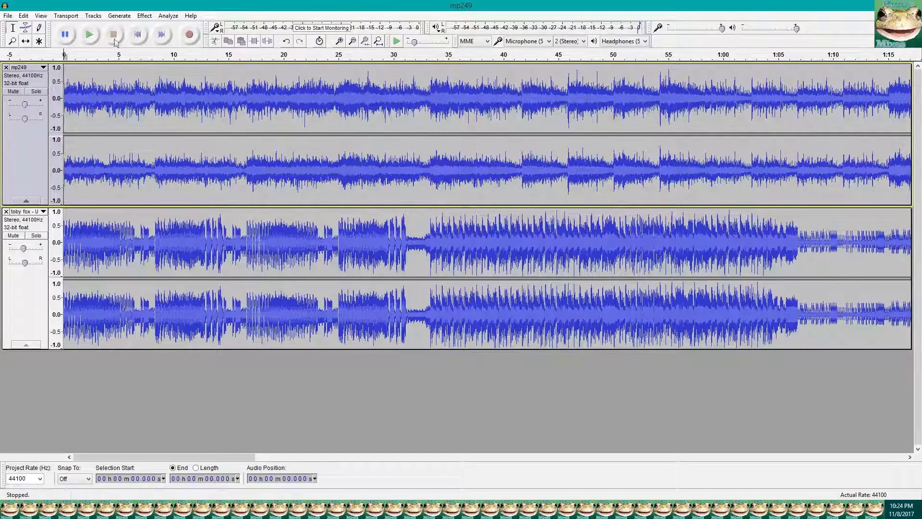
{"action": "left_click", "coordinate": [87, 35]}
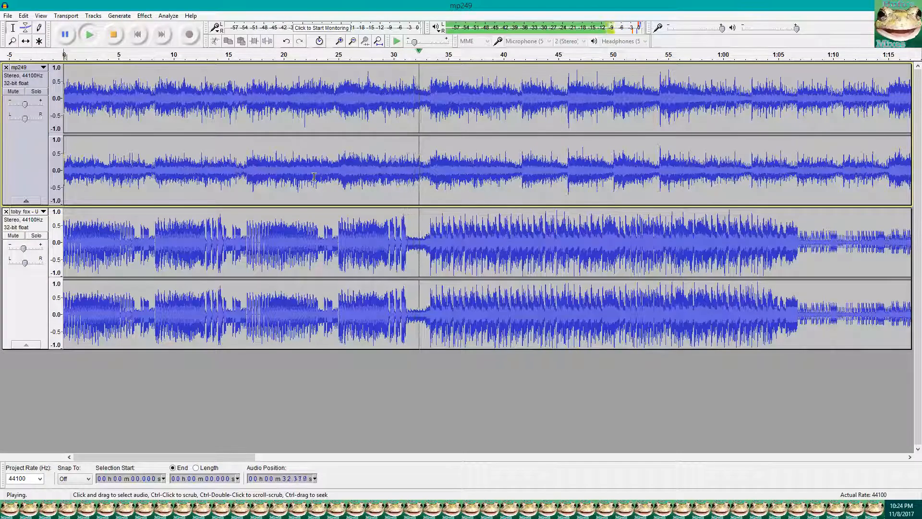
{"action": "scroll", "coordinate": [464, 182], "scroll_direction": "up", "scroll_amount": 5}
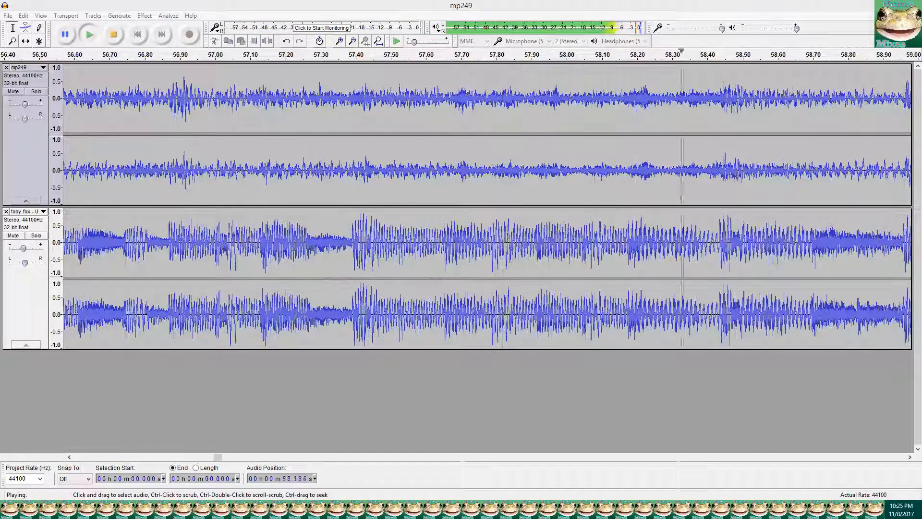
{"action": "left_click", "coordinate": [364, 4]}
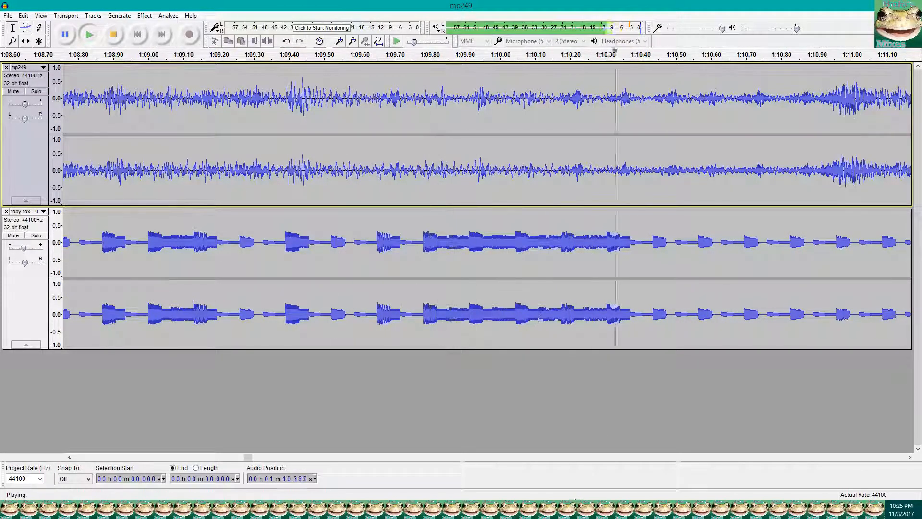
{"action": "mouse_move", "coordinate": [514, 508]}
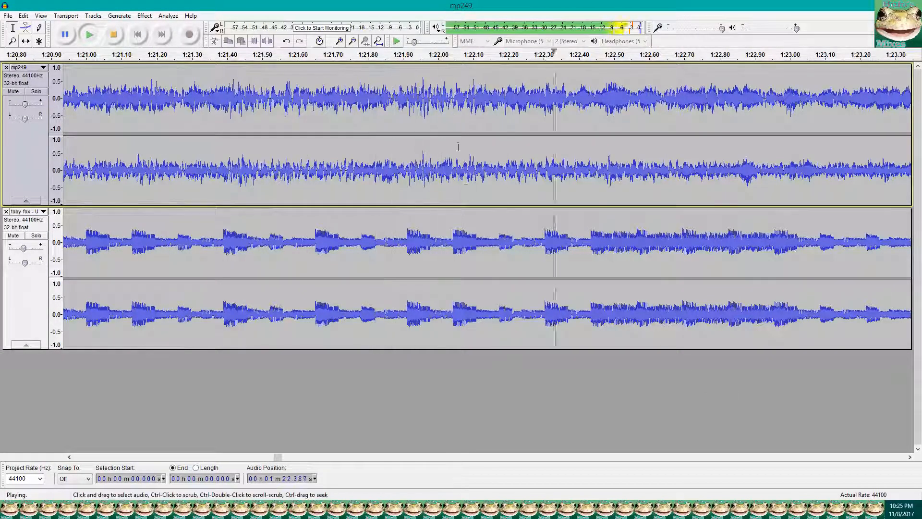
{"action": "scroll", "coordinate": [462, 199], "scroll_direction": "down", "scroll_amount": 5}
{"action": "scroll", "coordinate": [687, 225], "scroll_direction": "up", "scroll_amount": 1}
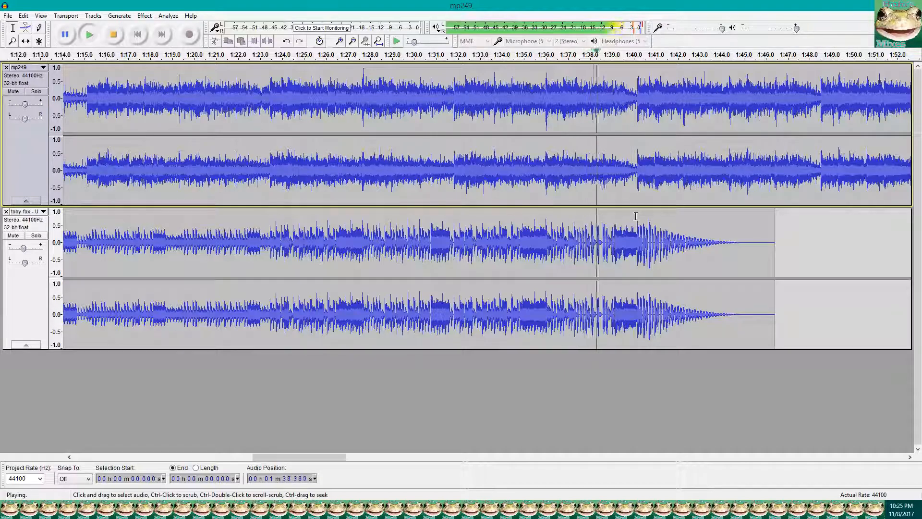
{"action": "left_click", "coordinate": [113, 34]}
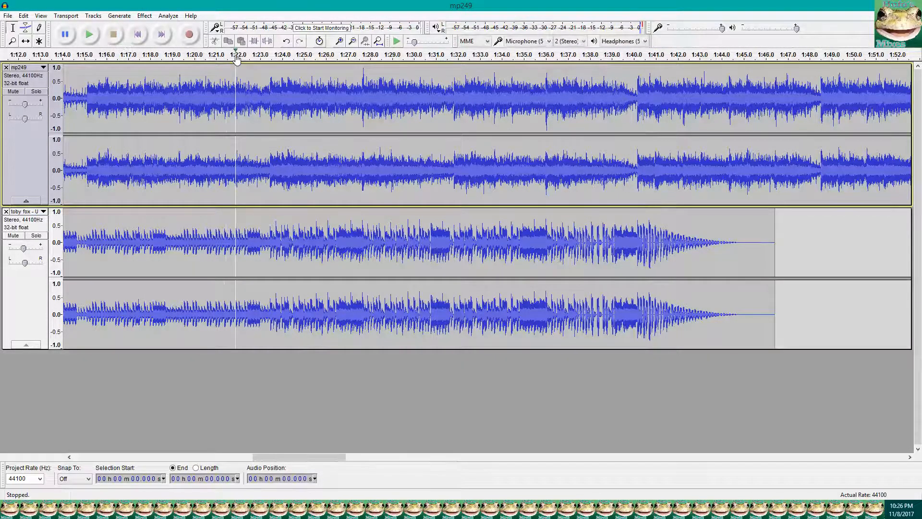
{"action": "left_click", "coordinate": [137, 34]}
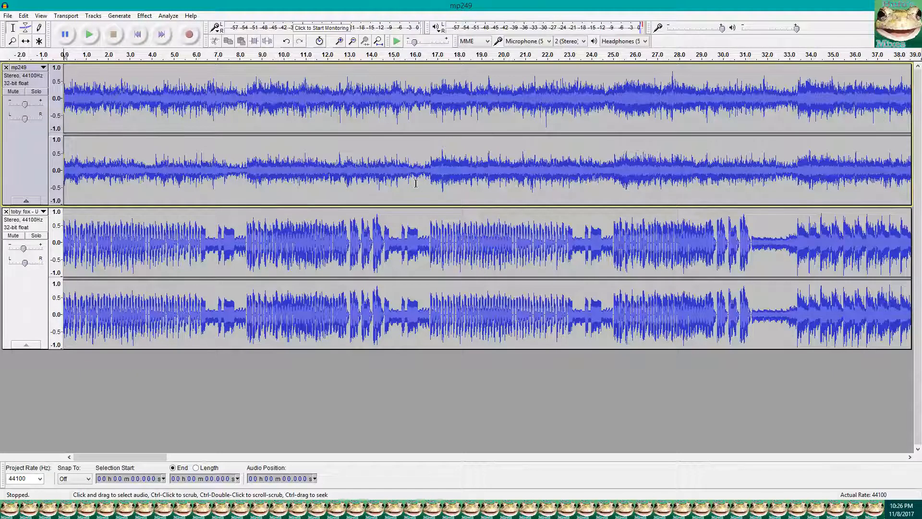
- Try deleting mp249's audio from 1:46.422 to its end, and restore the removed audio
{"action": "key", "text": "ctrl+f"}
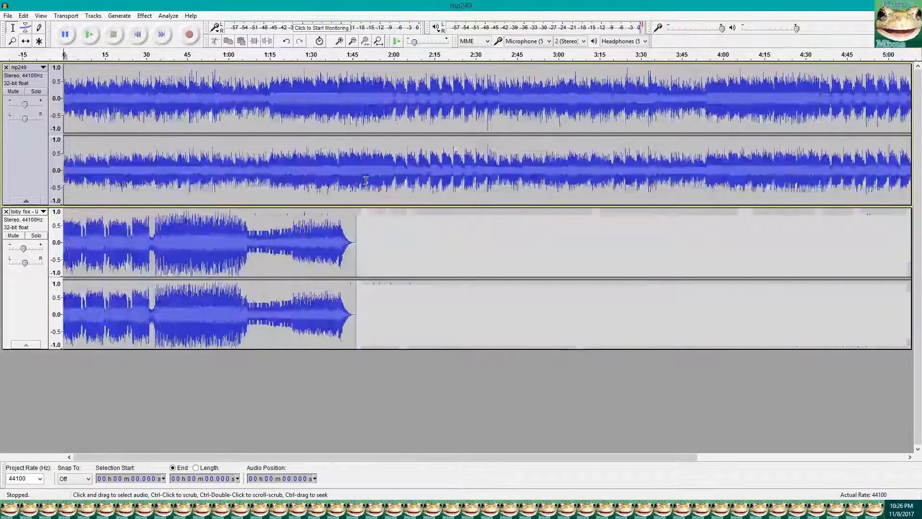
{"action": "left_click", "coordinate": [356, 187]}
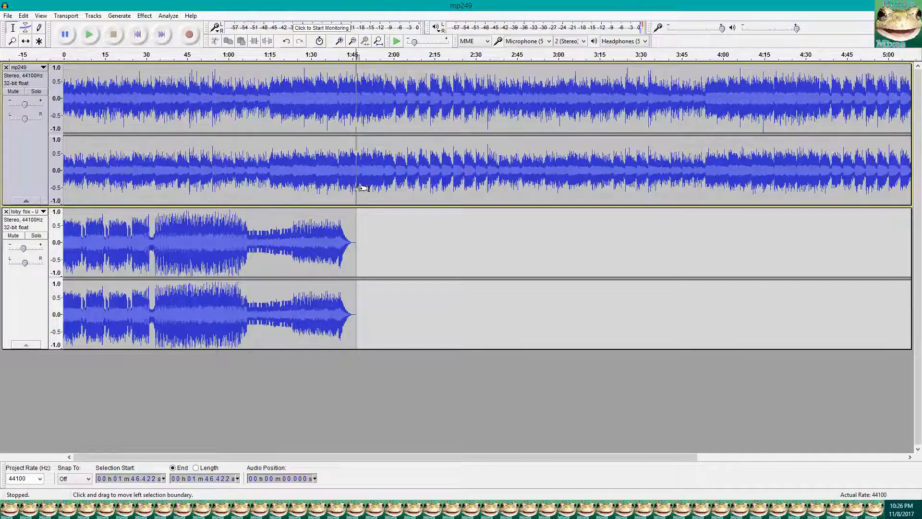
{"action": "key", "text": "shift+End"}
{"action": "key", "text": "Delete"}
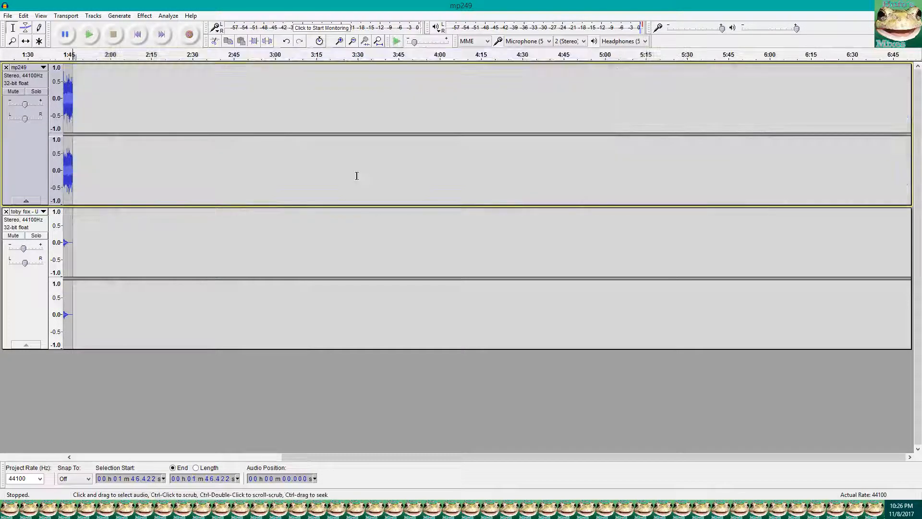
{"action": "left_click", "coordinate": [378, 41]}
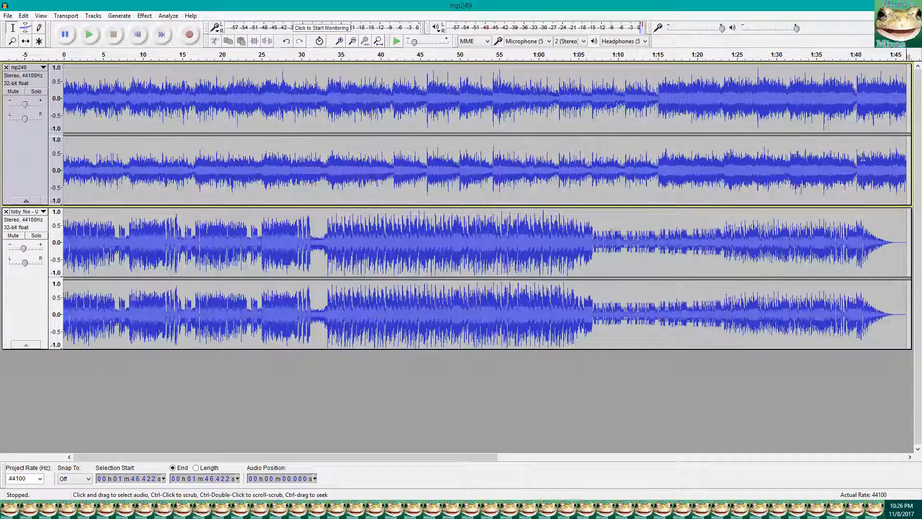
{"action": "key", "text": "ctrl+v"}
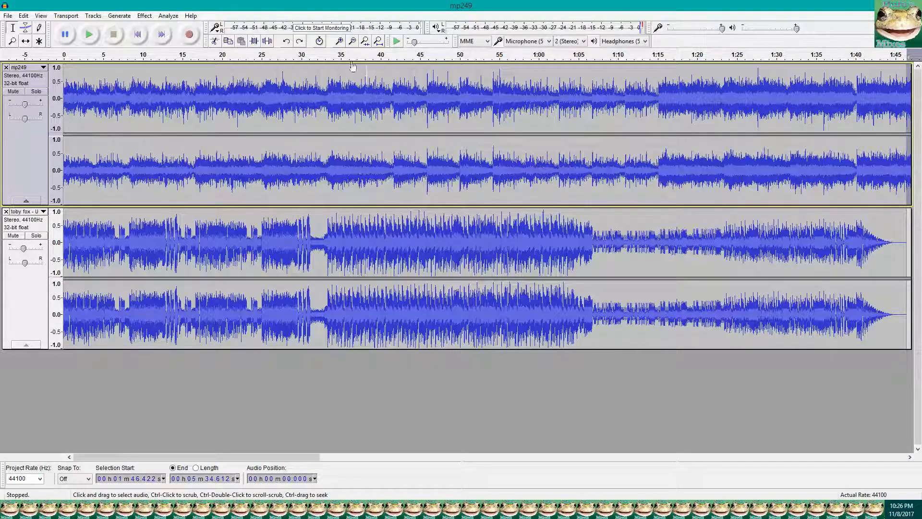
{"action": "key", "text": "ctrl+f"}
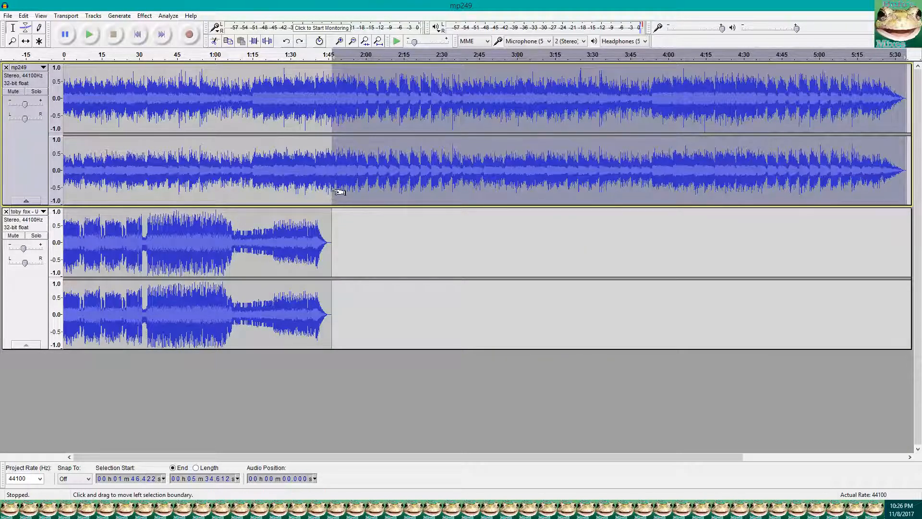
- Place the edit cursor in mp249 at the end of toby fox, 1:46.422
{"action": "left_click", "coordinate": [333, 222]}
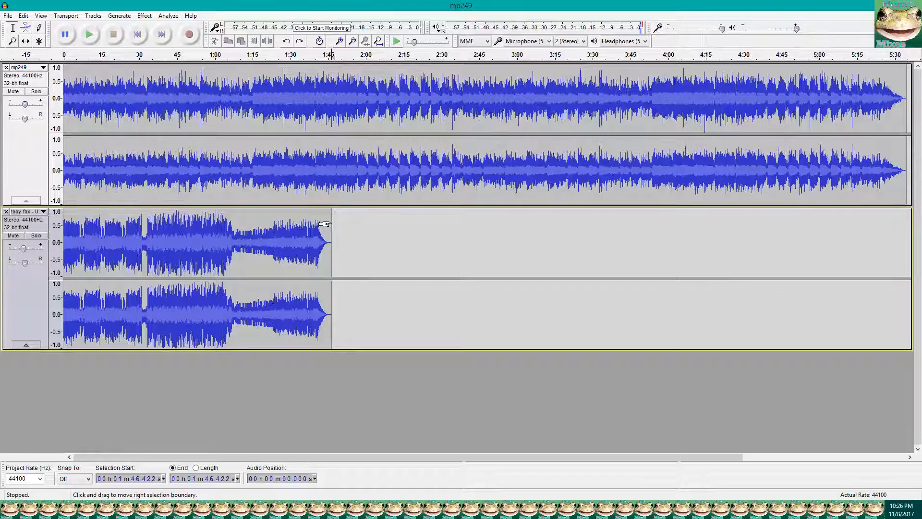
{"action": "left_click", "coordinate": [332, 197]}
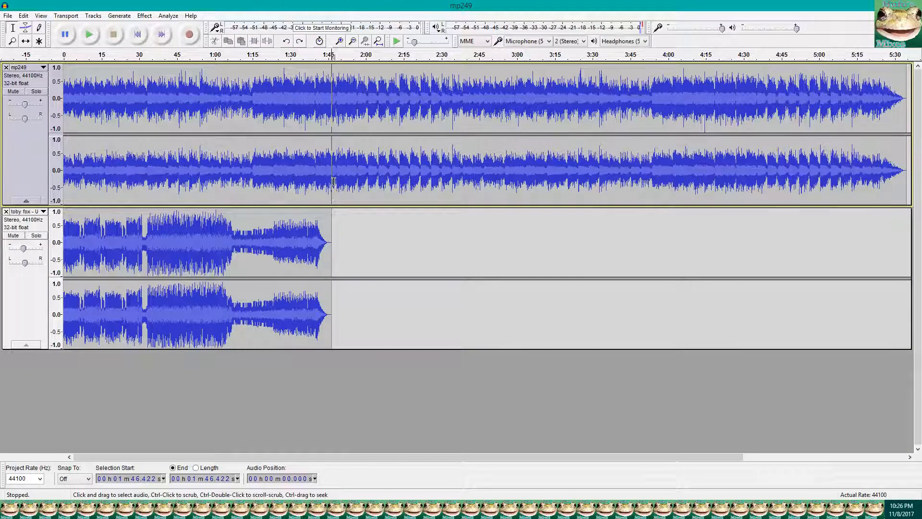